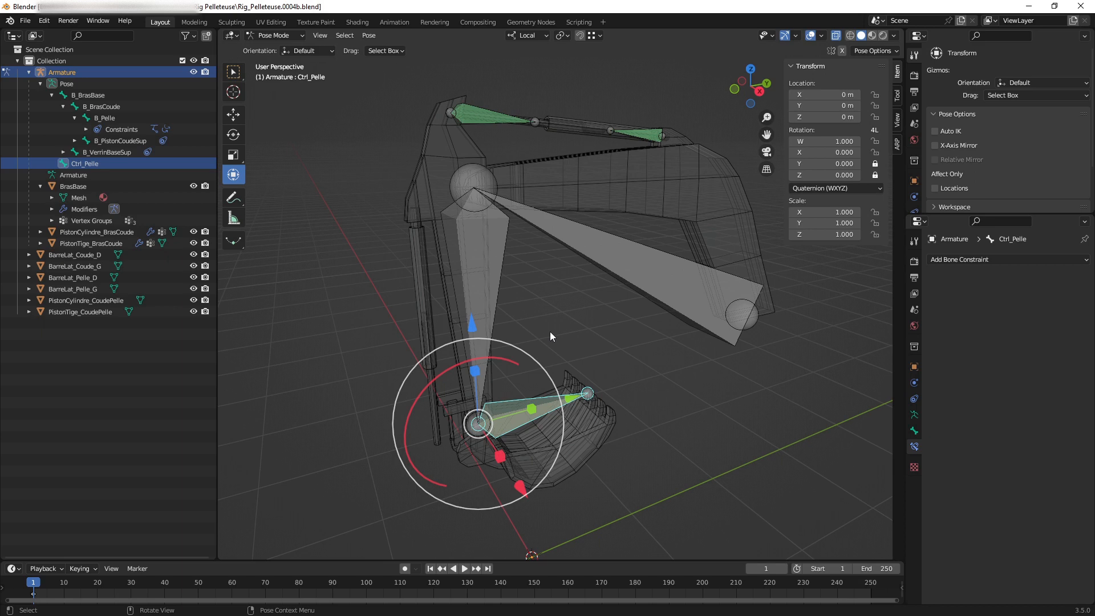
In the armature's Edit Mode, add a new bone and place it beside the arm at about Y -1.03 m, Z 1.08 m.
middle_click_drag(570, 351, 558, 326)
scroll(593, 328, "up", 1)
scroll(555, 342, "down", 1)
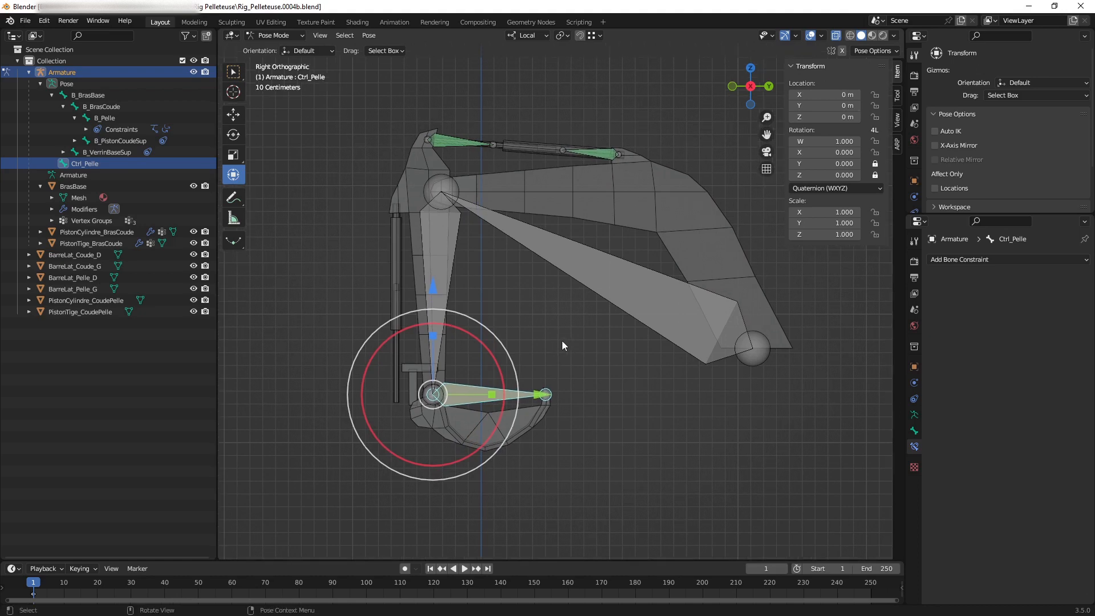
key("Tab")
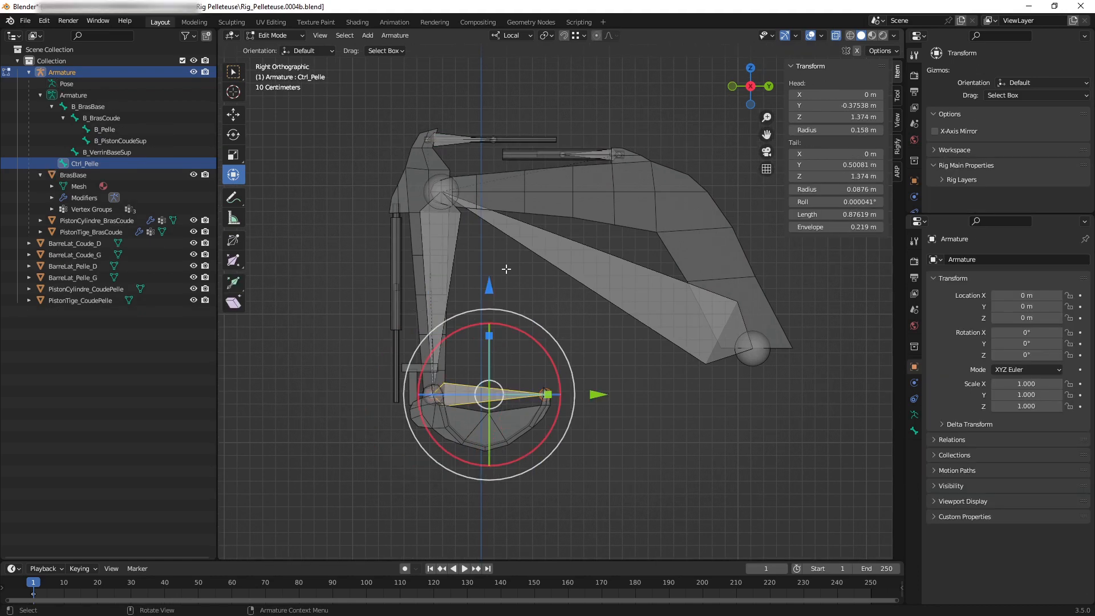
scroll(559, 334, "up", 1)
middle_click_drag(559, 333, 567, 254, "shift")
scroll(567, 336, "down", 1)
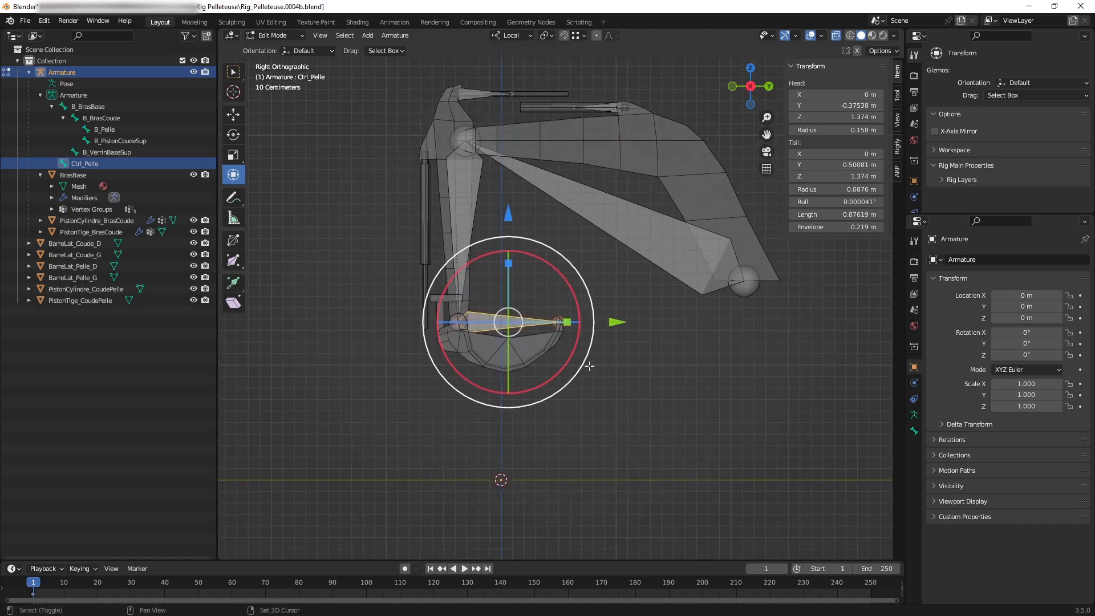
key("shift+a")
left_click(504, 446)
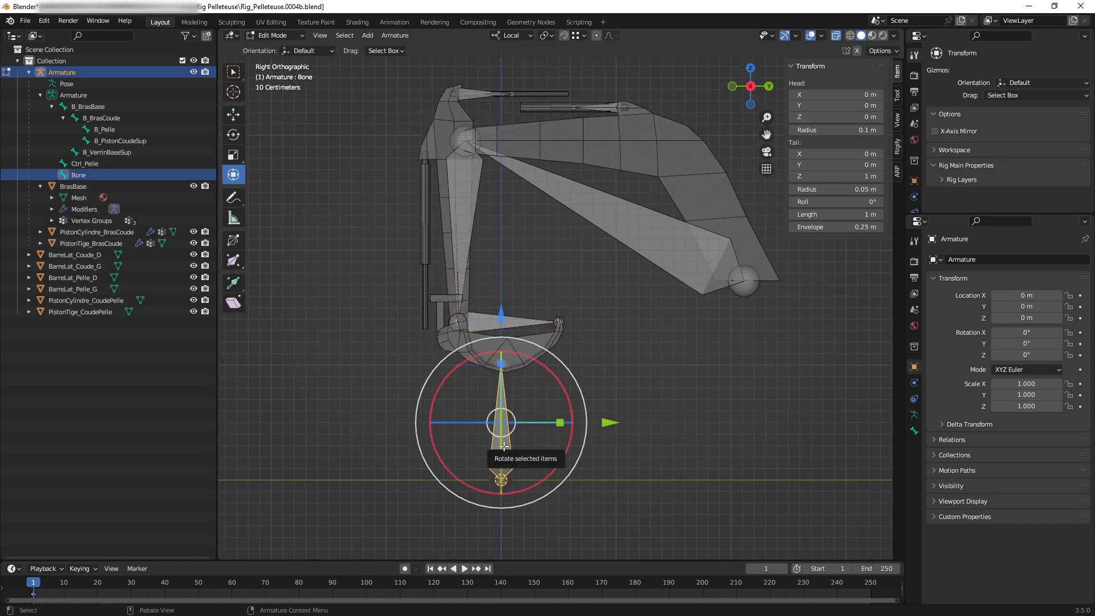
left_click_drag(505, 447, 387, 323)
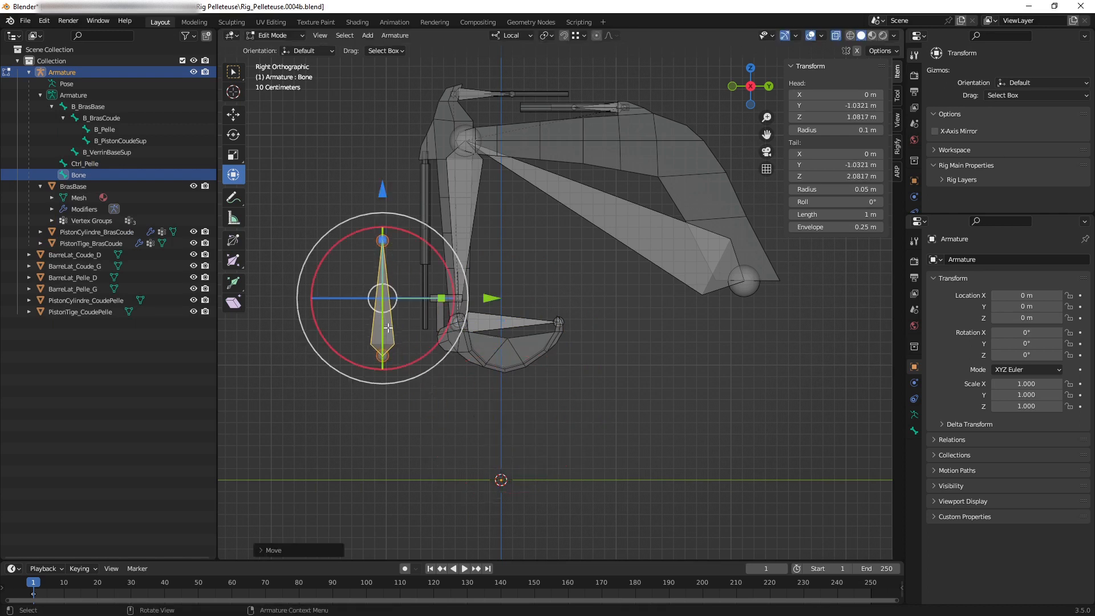
Lower the new bone's tip along Z to shorten the bone to about 0.54 m.
scroll(409, 309, "up", 2)
scroll(410, 309, "up", 1)
middle_click_drag(434, 312, 645, 325, "shift")
scroll(531, 332, "up", 2)
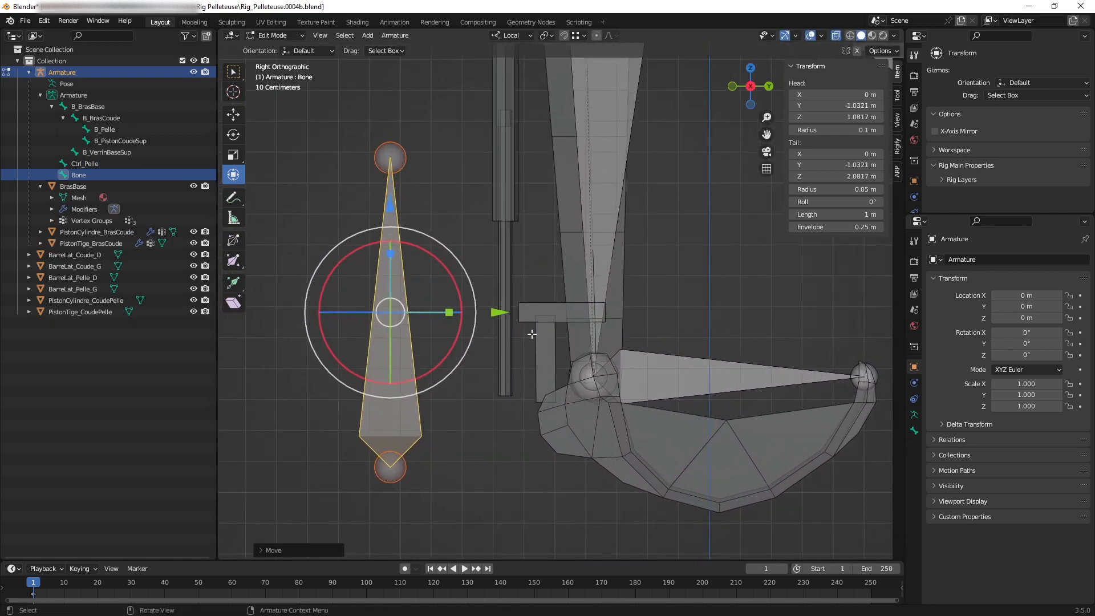
middle_click_drag(492, 350, 533, 330, "shift")
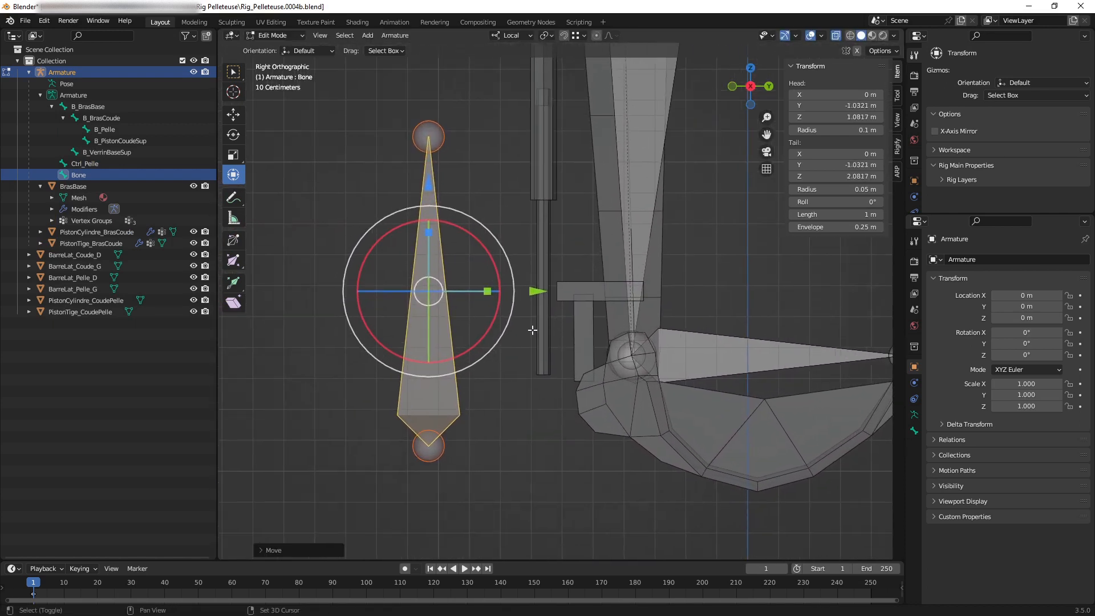
left_click(435, 143)
scroll(448, 114, "down", 1)
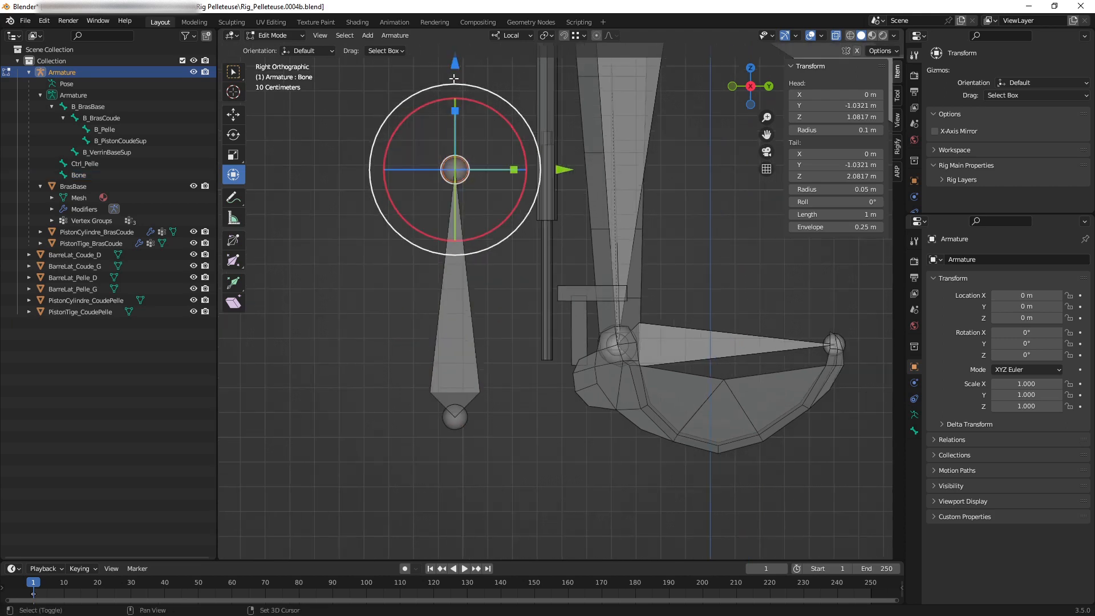
left_click_drag(454, 64, 455, 178)
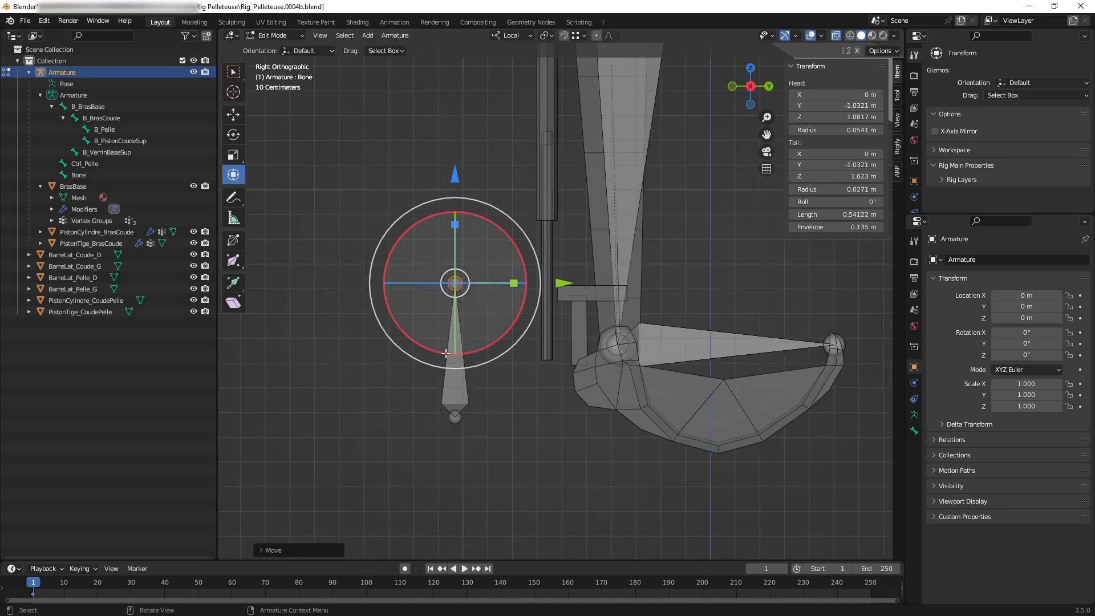
Move the whole new bone close to the piston rod, with its head at about Y -0.75 m, Z 1.36 m.
left_click(461, 390)
scroll(491, 342, "up", 3)
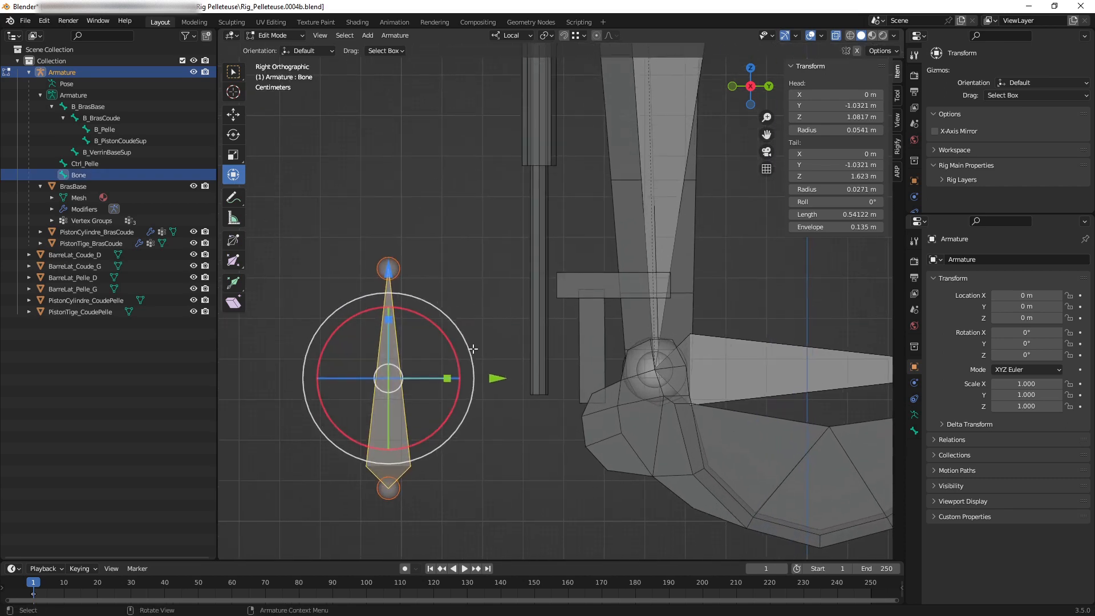
key("g")
left_click(518, 251)
middle_click_drag(569, 241, 573, 255, "ctrl")
middle_click_drag(575, 251, 534, 325, "shift")
left_click_drag(477, 150, 533, 462)
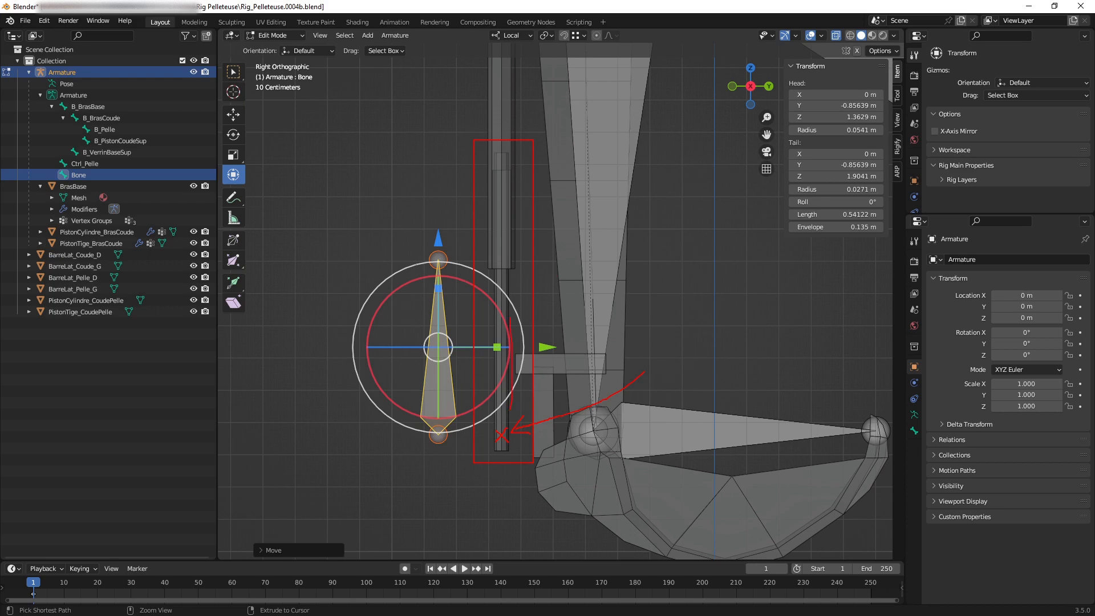
left_click_drag(510, 266, 514, 174)
key("Escape")
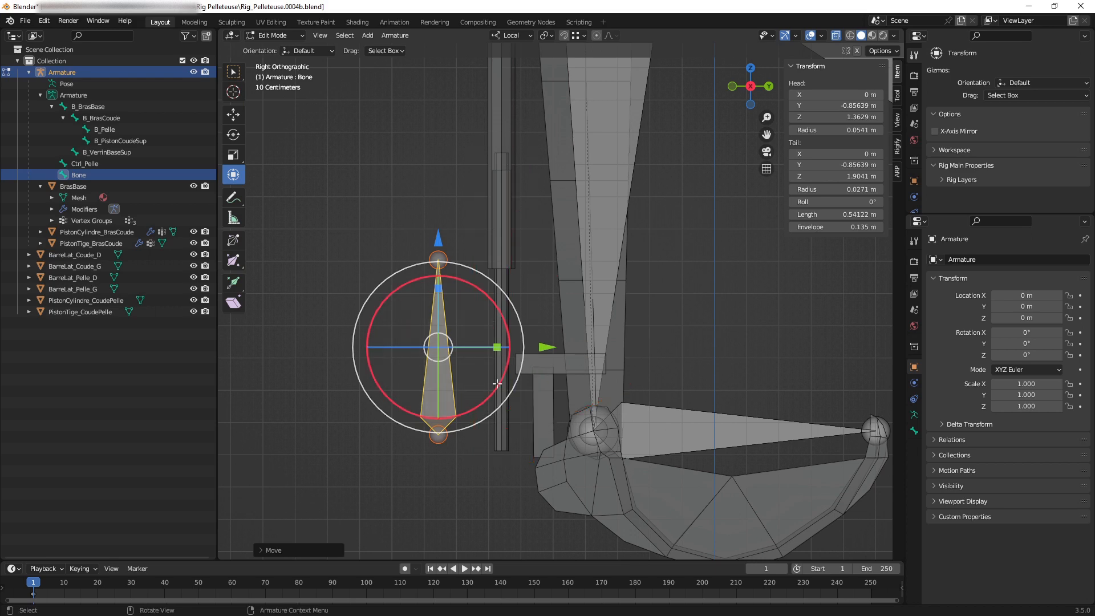
left_click_drag(546, 348, 581, 348)
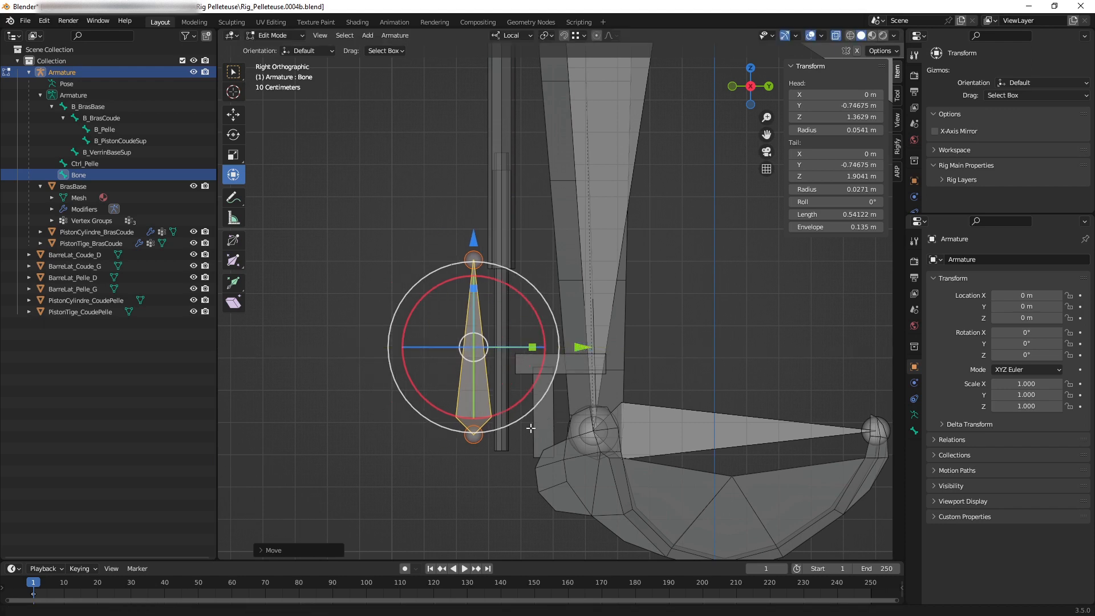
Set the transform pivot point to Active Element.
scroll(516, 405, "up", 2)
middle_click_drag(516, 404, 535, 367, "shift")
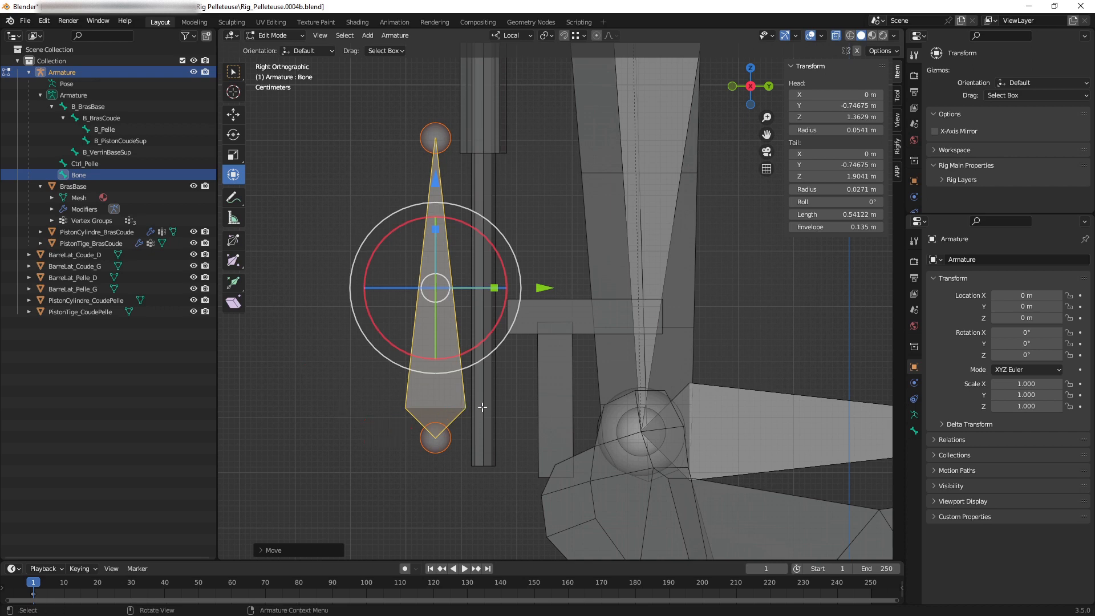
key("period")
left_click(409, 372)
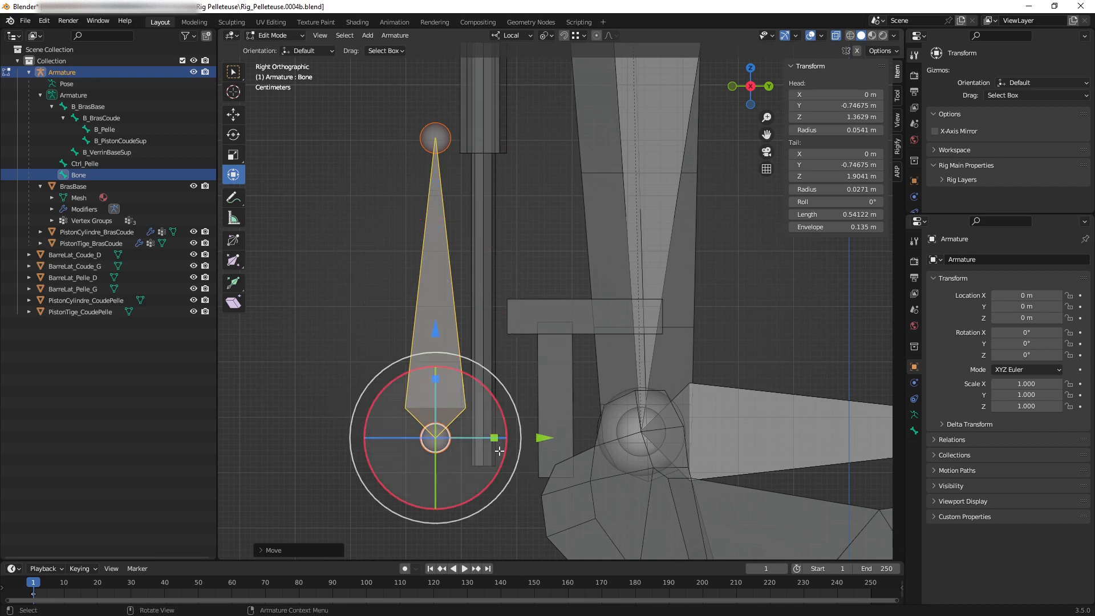
Enable snapping to Vertex and move the bone along Y onto the piston rod's central end vertex, at about Y -0.66 m.
scroll(488, 410, "up", 2)
middle_click_drag(489, 442, 565, 310, "shift")
scroll(548, 346, "up", 2)
middle_click_drag(545, 350, 545, 341, "shift")
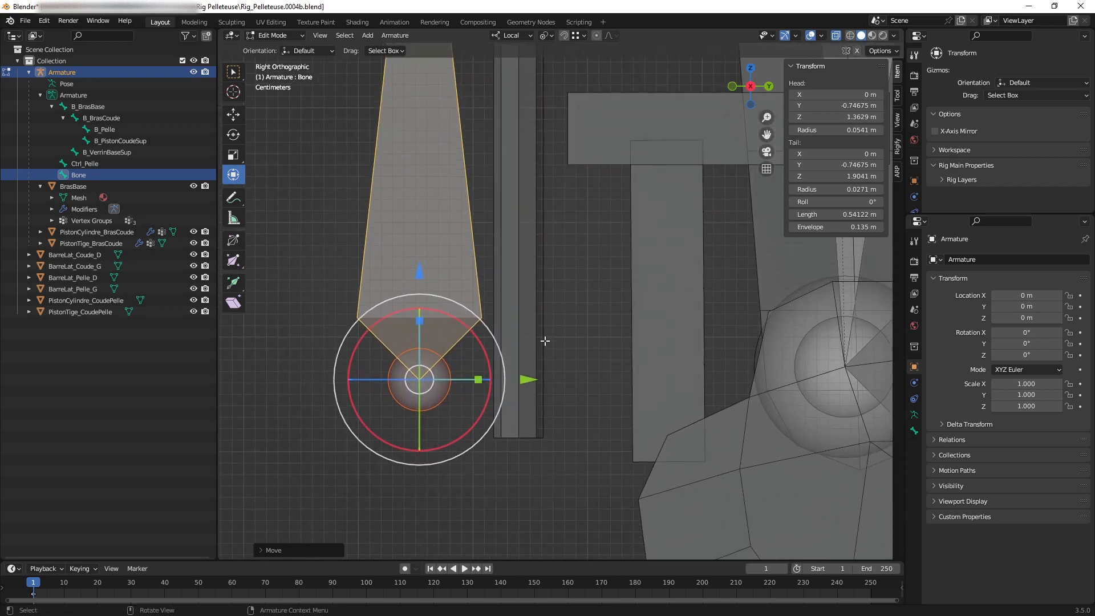
key("shift+Tab")
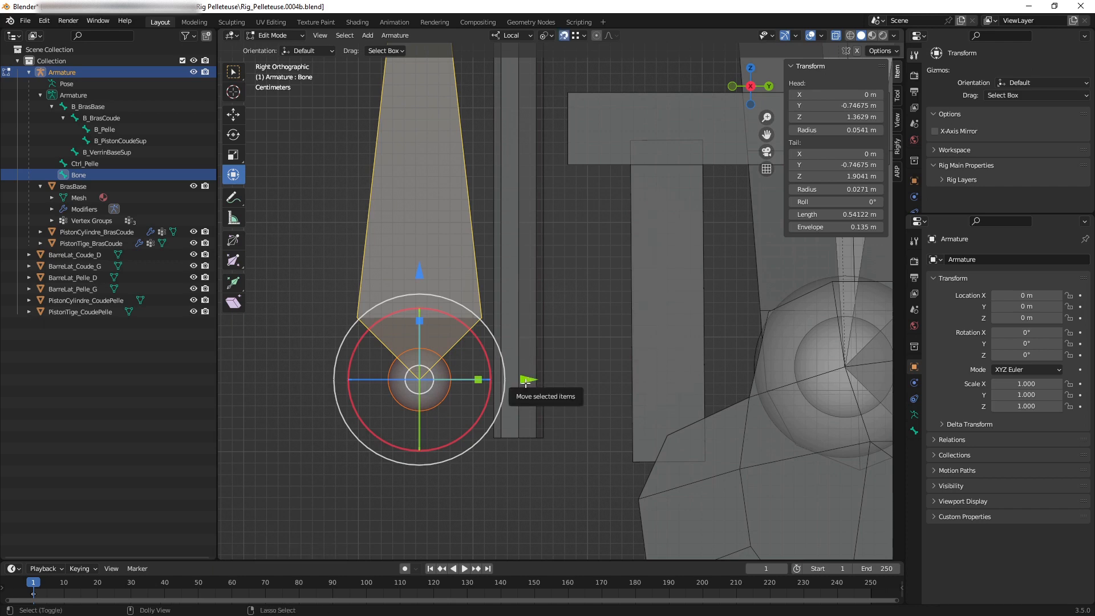
key("ctrl+shift+Tab")
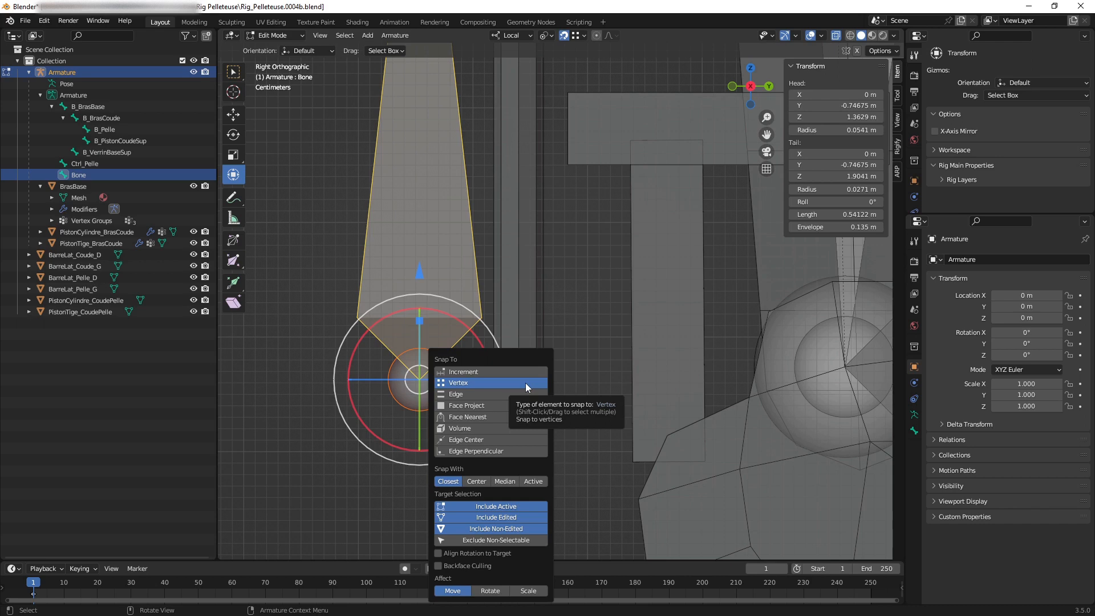
left_click(538, 382)
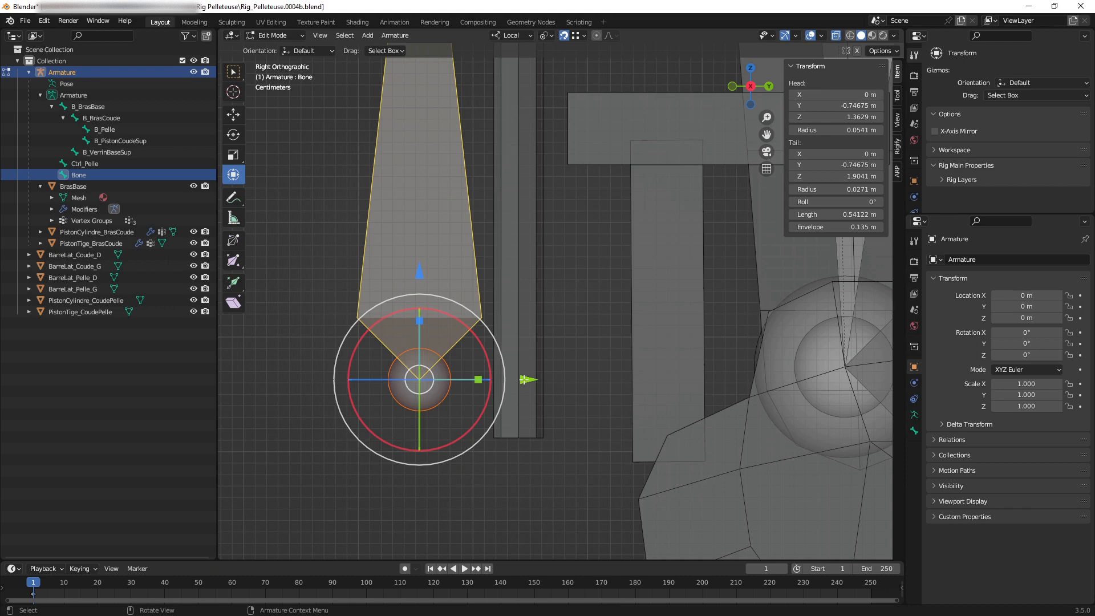
left_click_drag(524, 379, 518, 437)
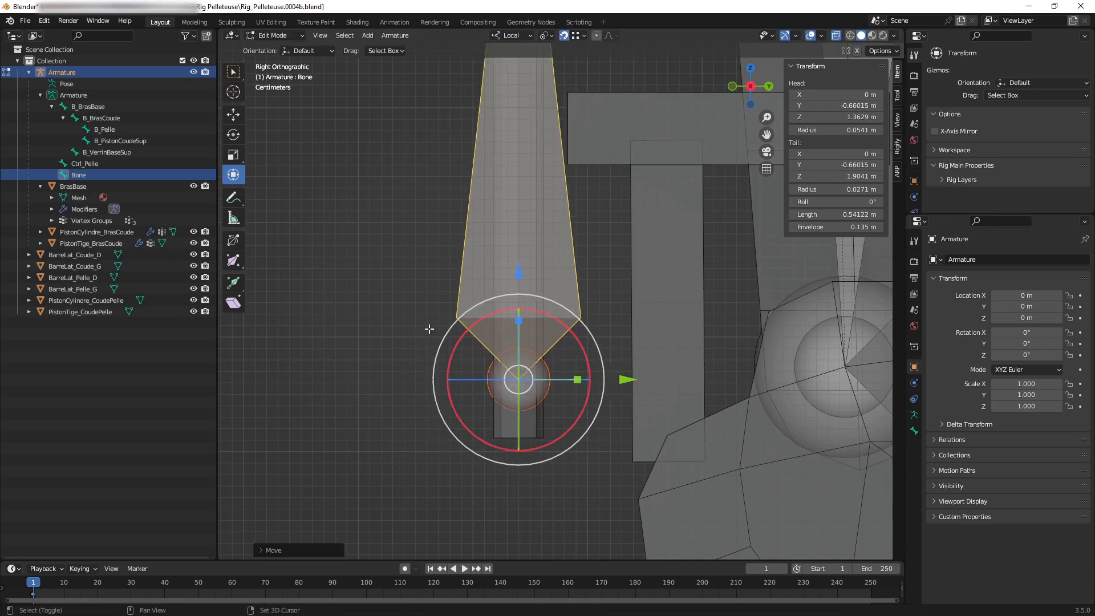
Set the pivot point to Median Point and lower the bone's tip along Z, without snapping, to shorten it to about 0.41 m.
scroll(491, 295, "down", 5)
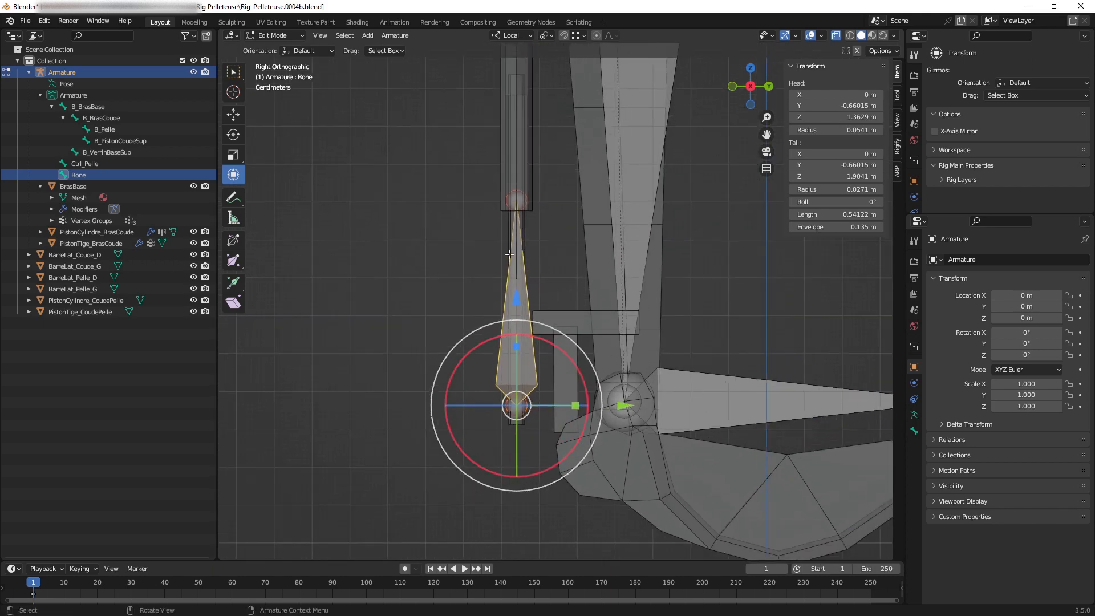
left_click(520, 204)
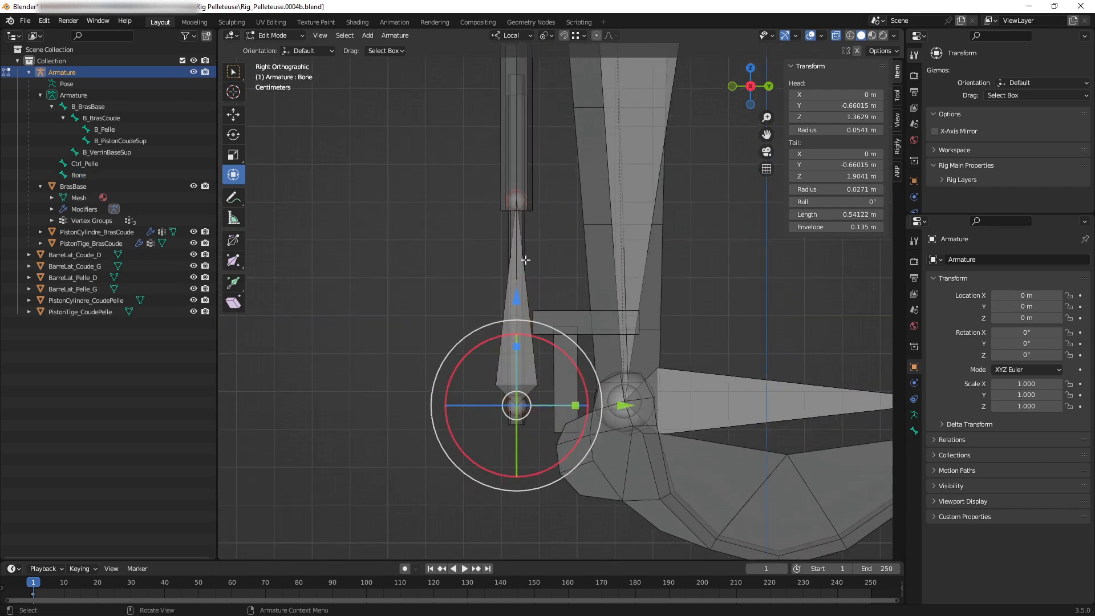
key("period")
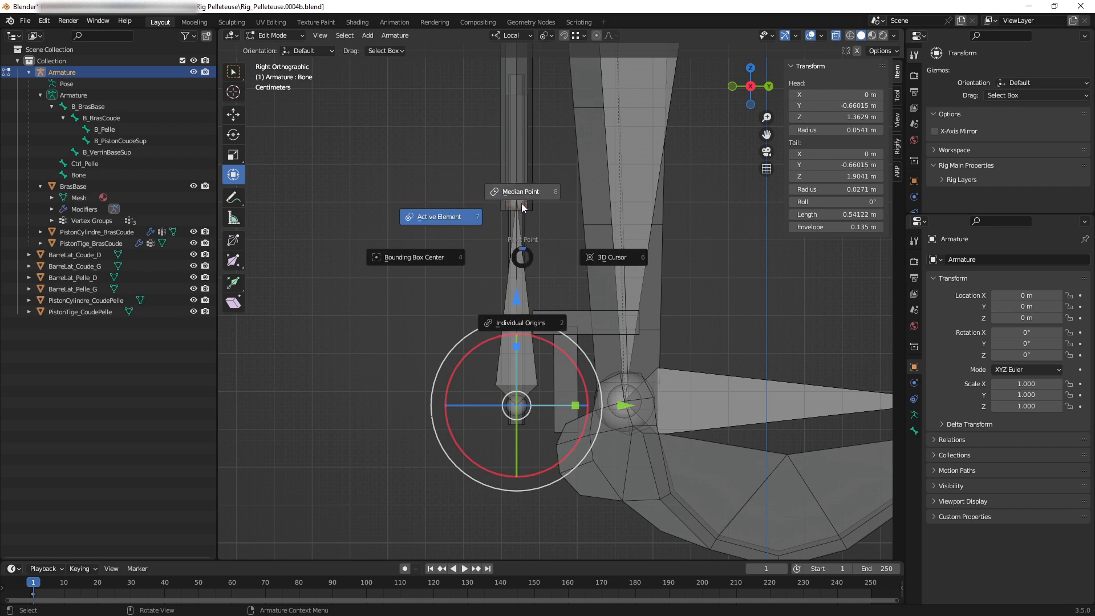
left_click(522, 194)
left_click_drag(517, 99, 513, 153)
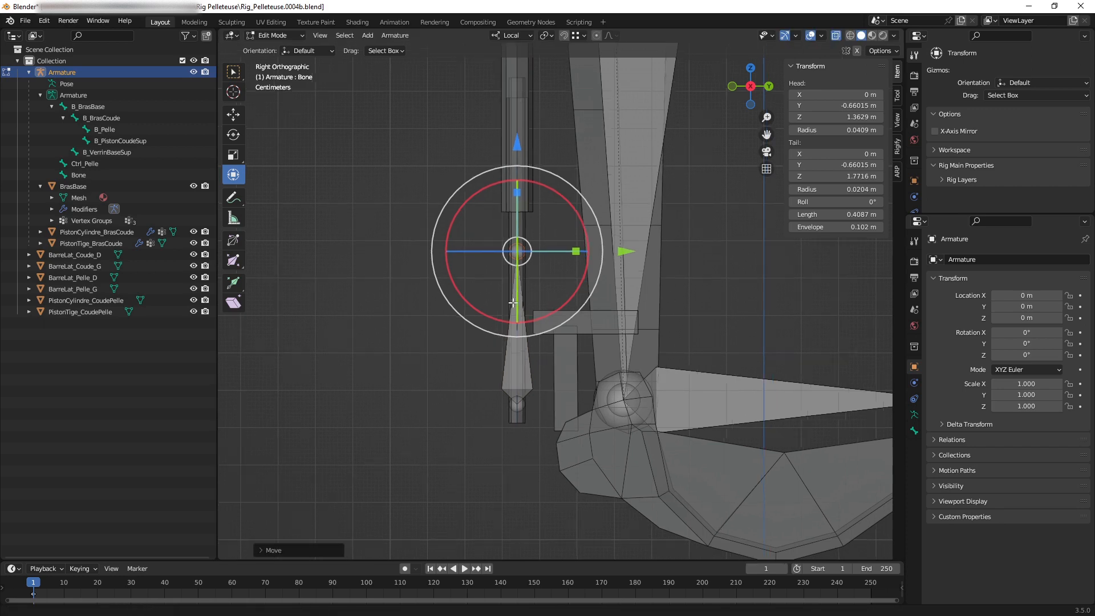
Duplicate the piston rod bone and place the copy beside the piston cylinder's upper end, at about Y -0.81 m, Z 2.44 m.
middle_click_drag(513, 303, 505, 425, "shift")
middle_click_drag(517, 319, 531, 394, "ctrl")
middle_click_drag(533, 416, 523, 434, "shift")
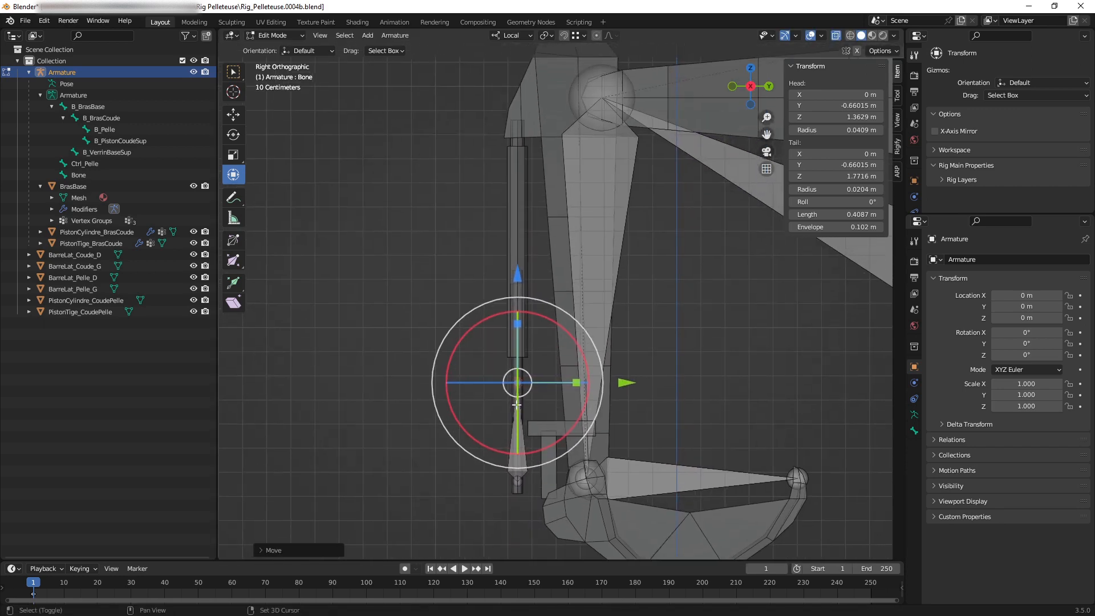
left_click(524, 434)
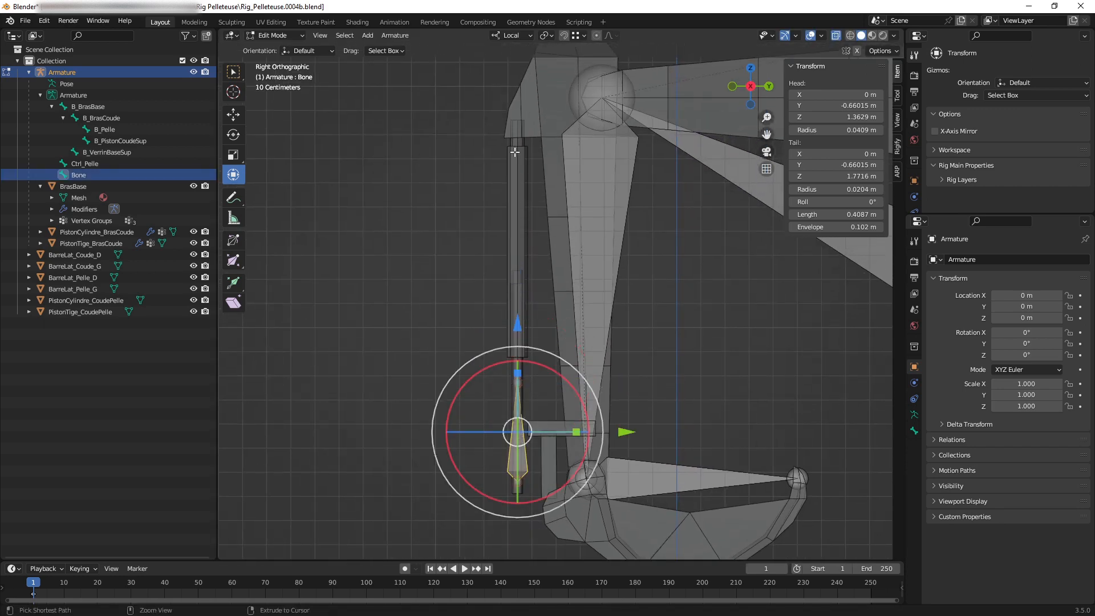
left_click_drag(490, 111, 551, 364, "ctrl")
left_click_drag(515, 127, 515, 217)
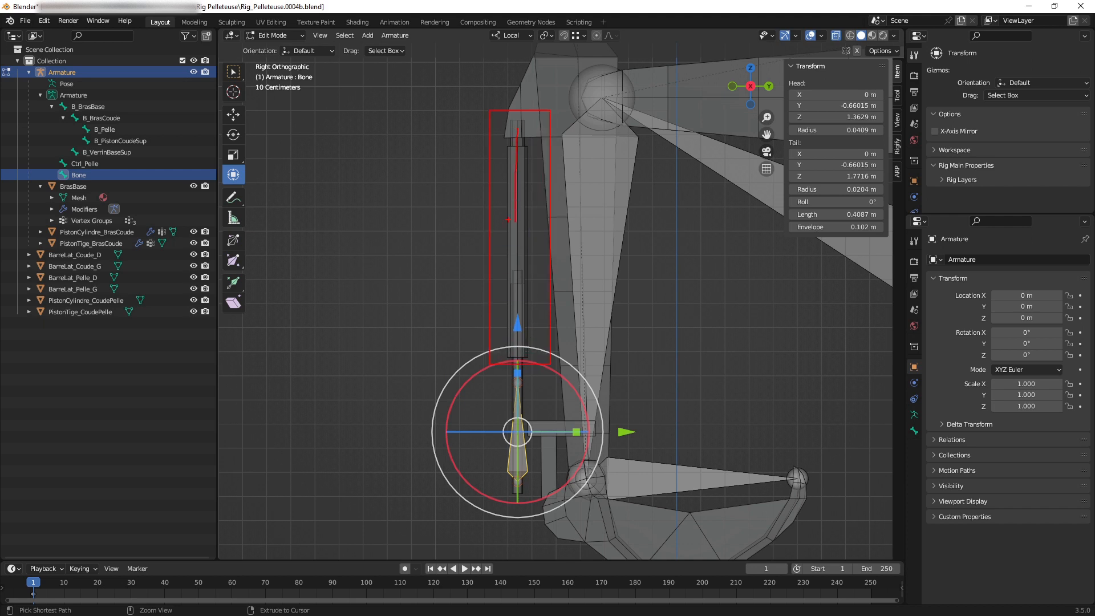
key("Escape")
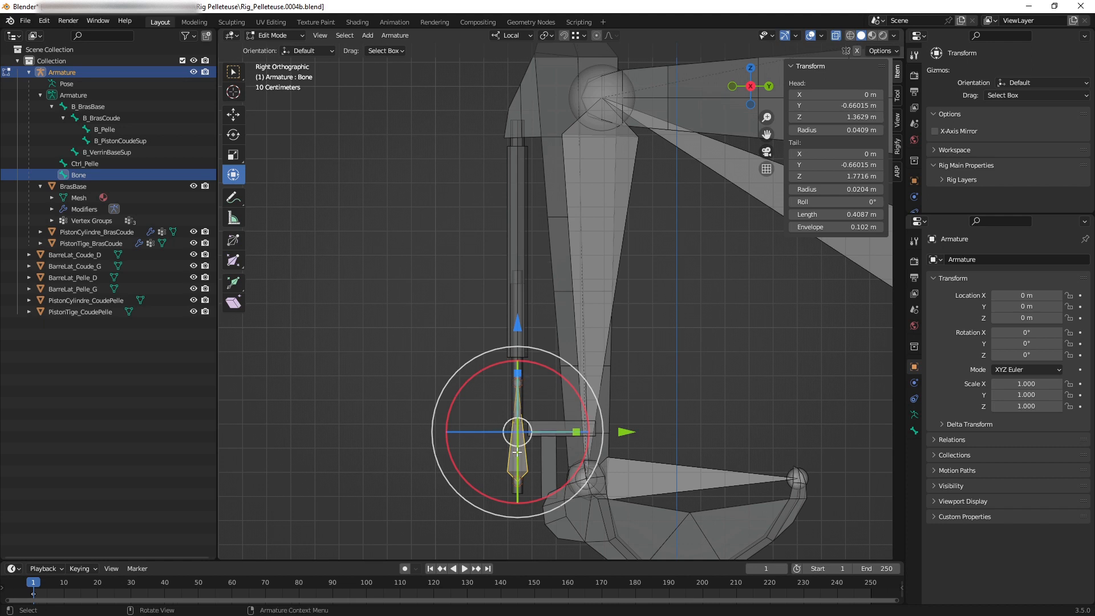
key("shift+d")
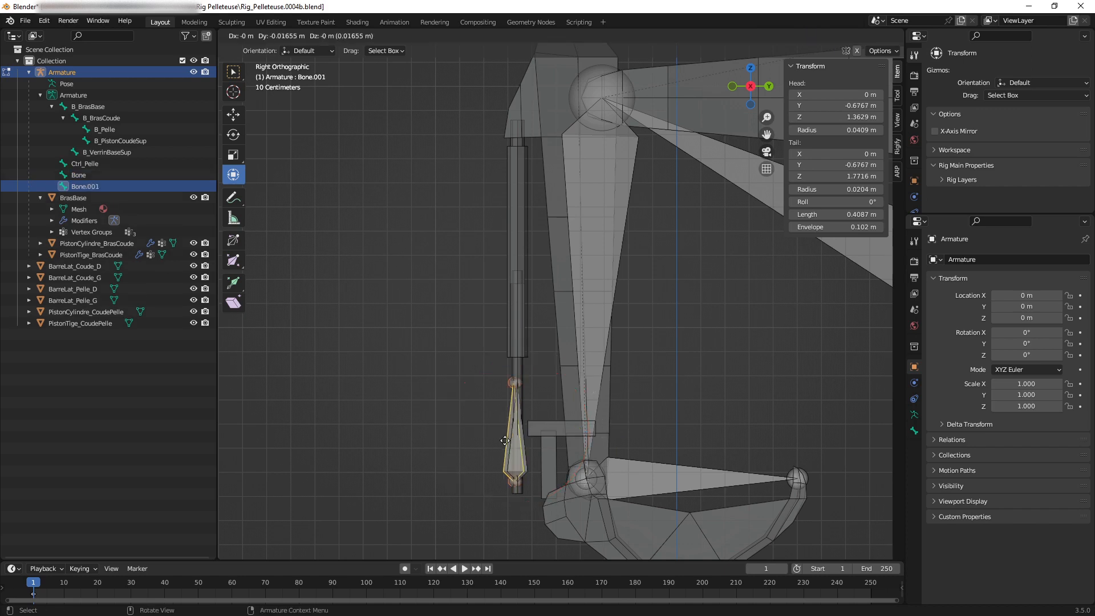
left_click(481, 169)
Rotate the duplicated bone 180° in the side view so its head is at the upper end.
middle_click_drag(564, 278, 540, 319, "ctrl")
middle_click_drag(523, 275, 528, 233, "ctrl")
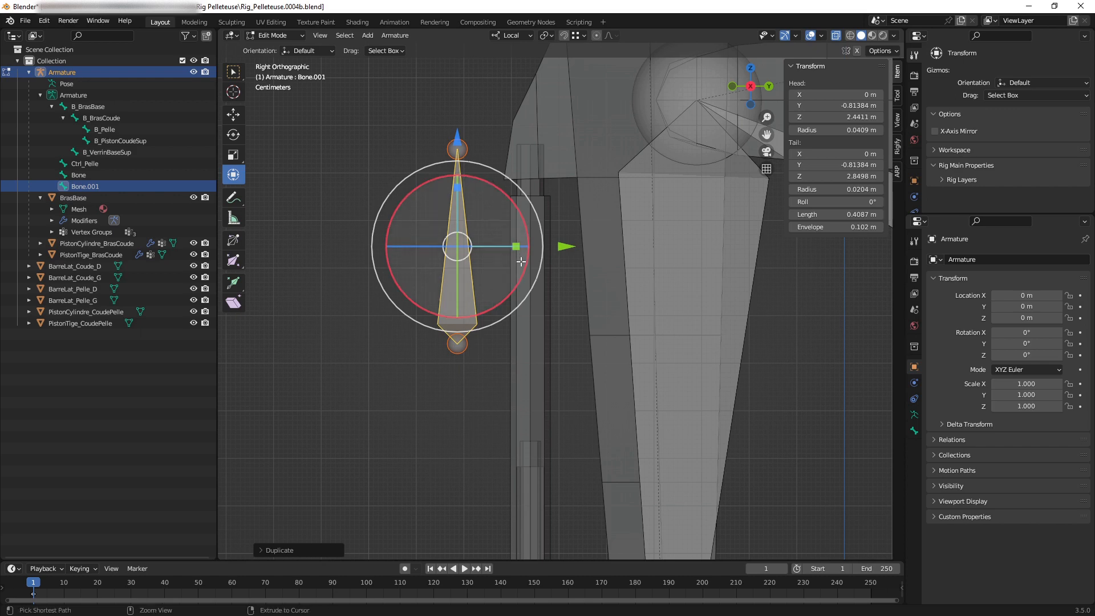
middle_click_drag(524, 233, 502, 241, "ctrl")
left_click_drag(495, 179, 394, 377)
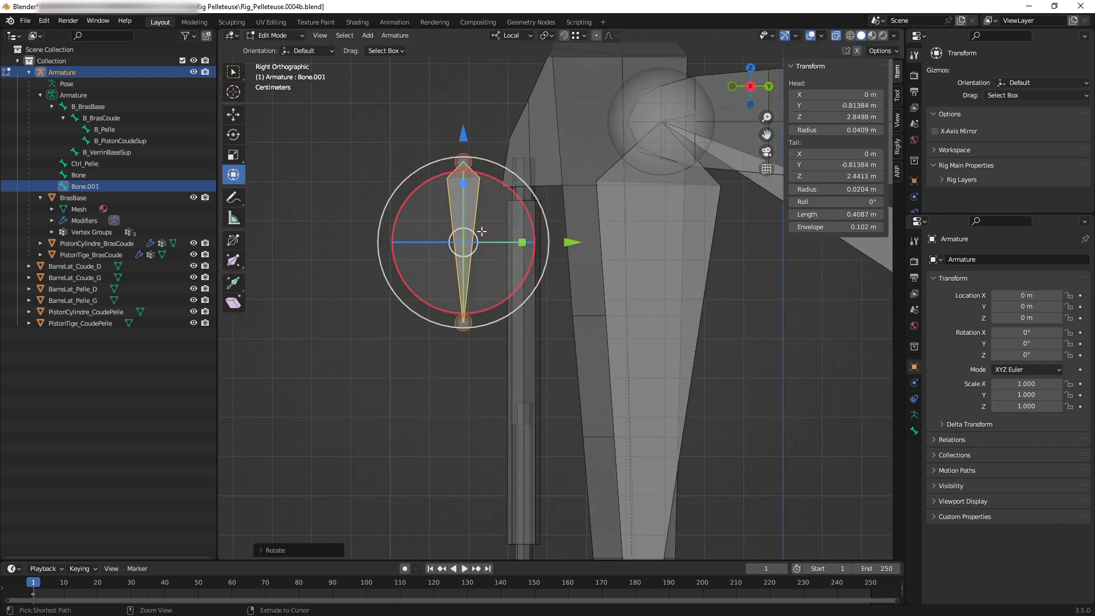
middle_click_drag(479, 231, 509, 323, "ctrl")
middle_click_drag(461, 287, 480, 343, "shift")
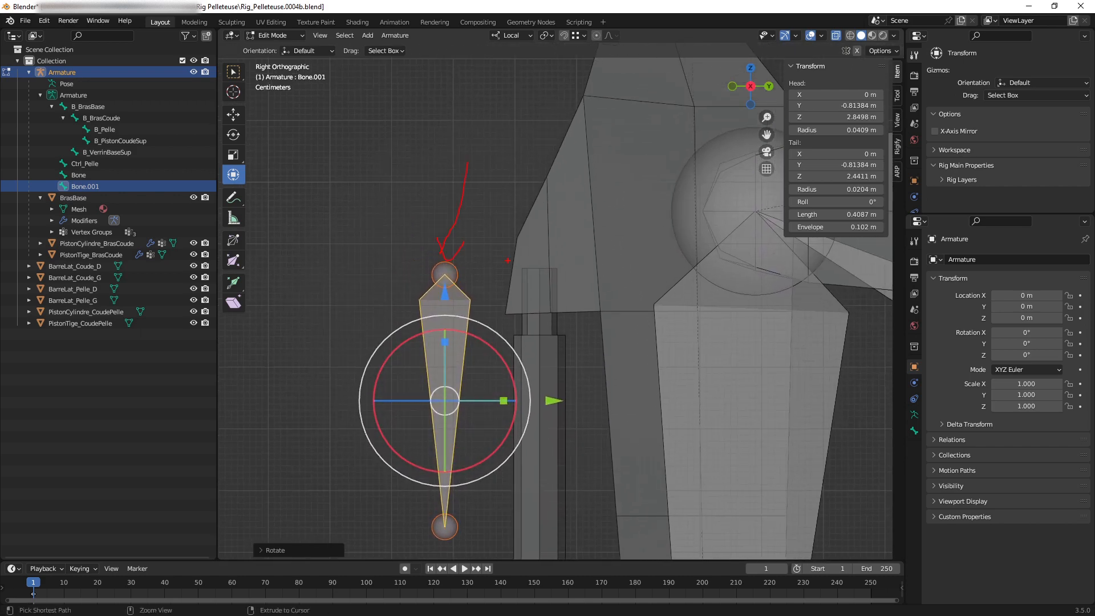
key("Escape")
left_click_drag(503, 258, 586, 425, "ctrl")
mouse_move(523, 218)
left_mouse_down()
mouse_move(548, 300)
mouse_move(558, 282)
left_mouse_up()
key("Escape")
Set the pivot point to Active Element and move the duplicated bone closer to the cylinder's upper end, at about Y -0.74 m, Z 2.83 m.
scroll(547, 318, "up", 1)
middle_click_drag(500, 351, 502, 304, "shift")
key("period")
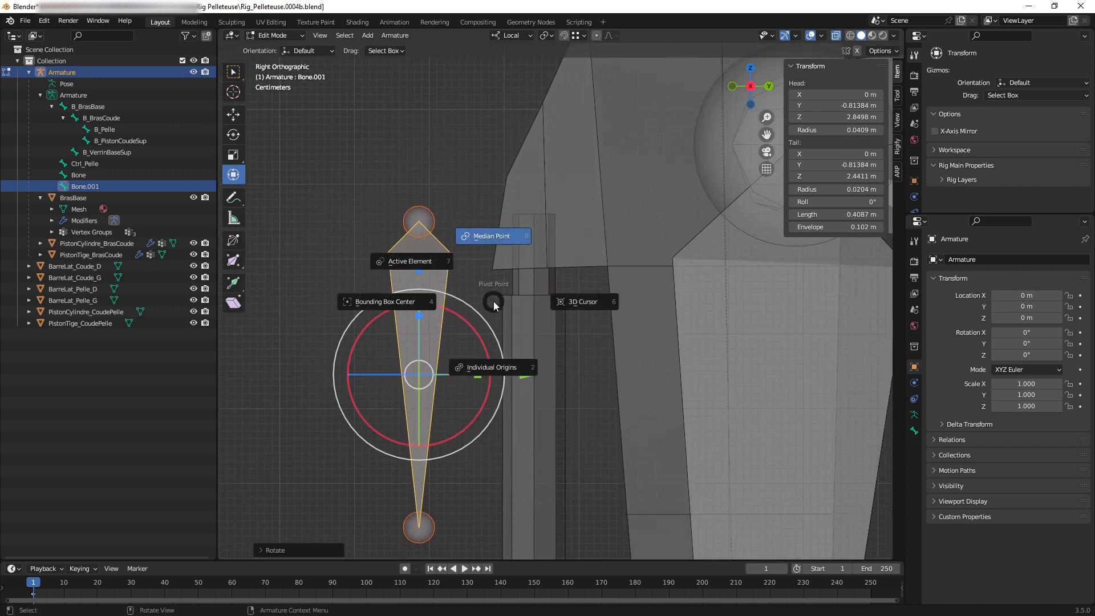
left_click(428, 265)
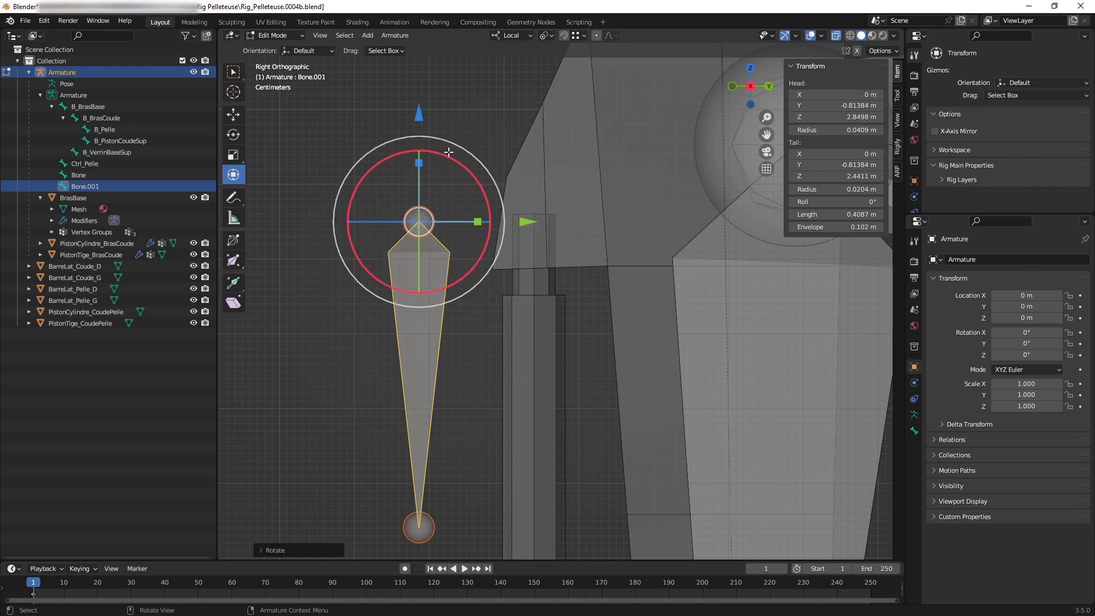
key("g")
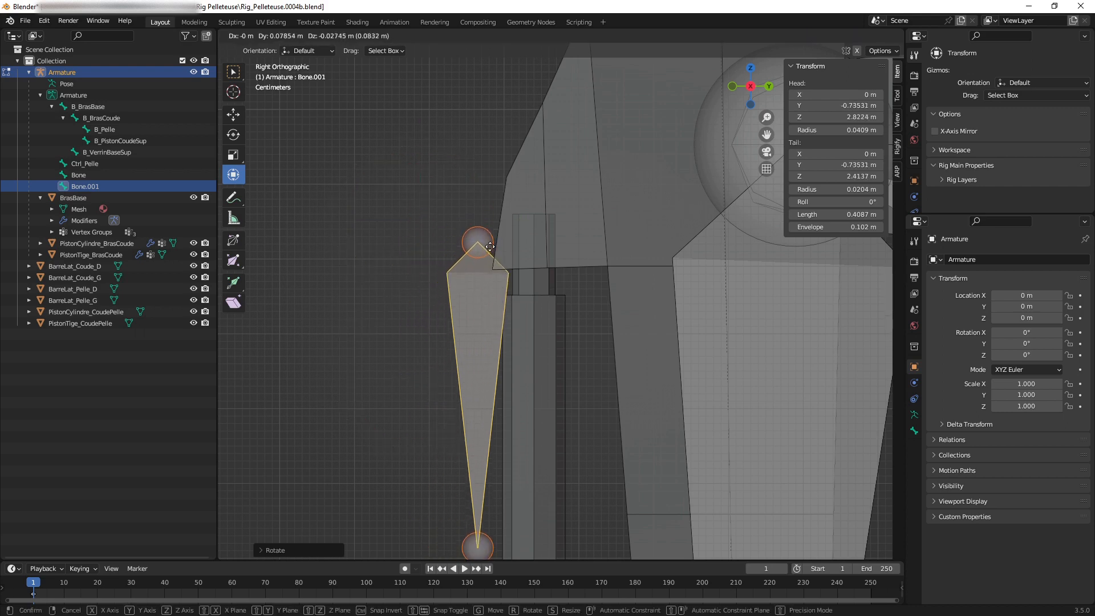
left_click(488, 243)
Move the duplicated bone along Y with snapping enabled onto the cylinder's central axis, at about Y -0.66 m, and turn snapping off.
mouse_move(546, 308)
middle_mouse_down("ctrl")
mouse_move(533, 238)
mouse_move(547, 309)
middle_mouse_up("ctrl")
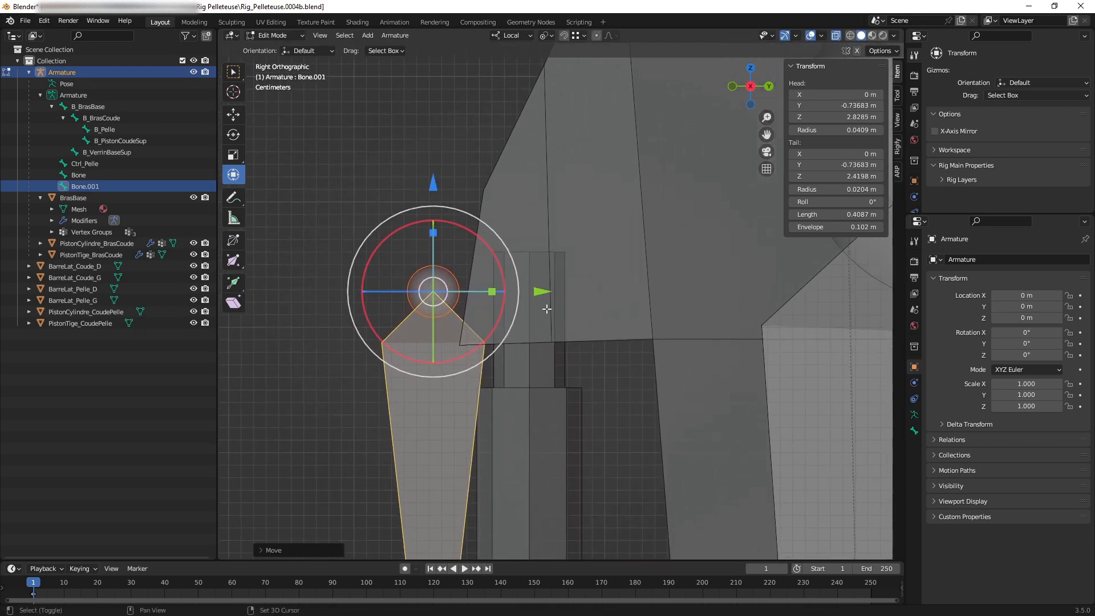
key("shift+Tab")
left_click_drag(539, 290, 530, 253)
middle_click_drag(540, 320, 552, 376, "ctrl")
middle_click_drag(549, 366, 480, 265, "shift")
key("shift+Tab")
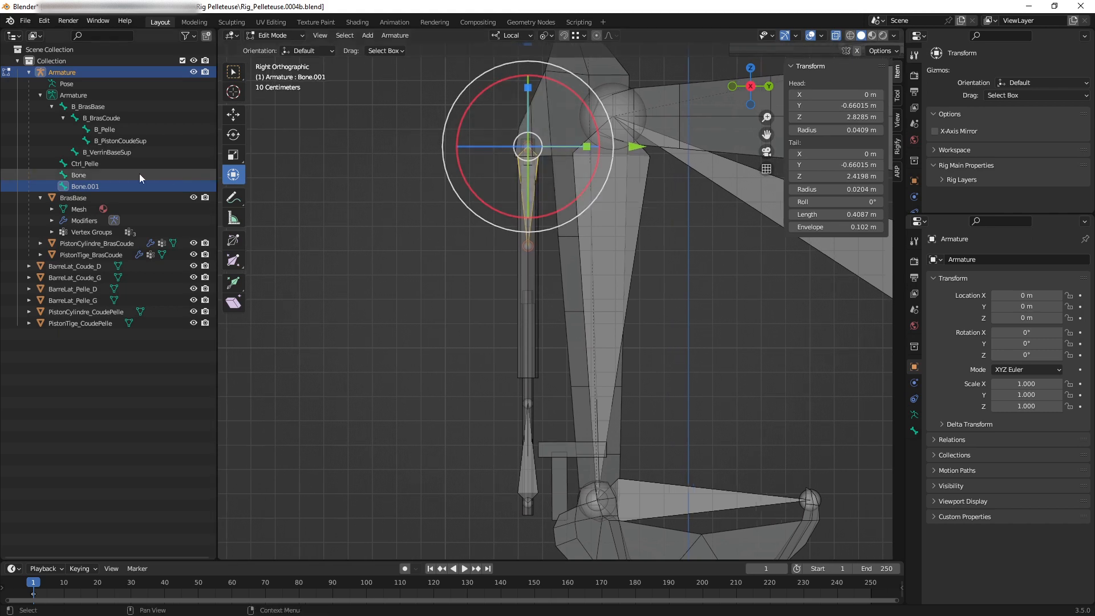
Rename the cylinder bone Bone.001 as B_VerrinCoudeVert.
double_click(109, 186)
type("B_")
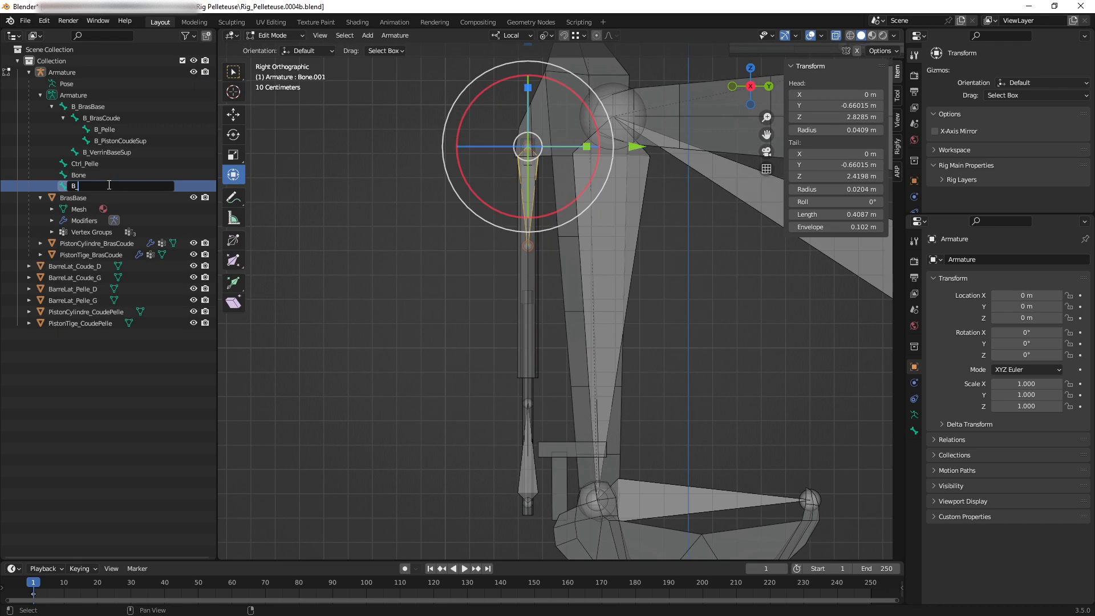
type("VerrinCoudeVert")
key("Return")
Rename the piston rod bone named Bone as B_PistonCoudeVert.
left_click(92, 175)
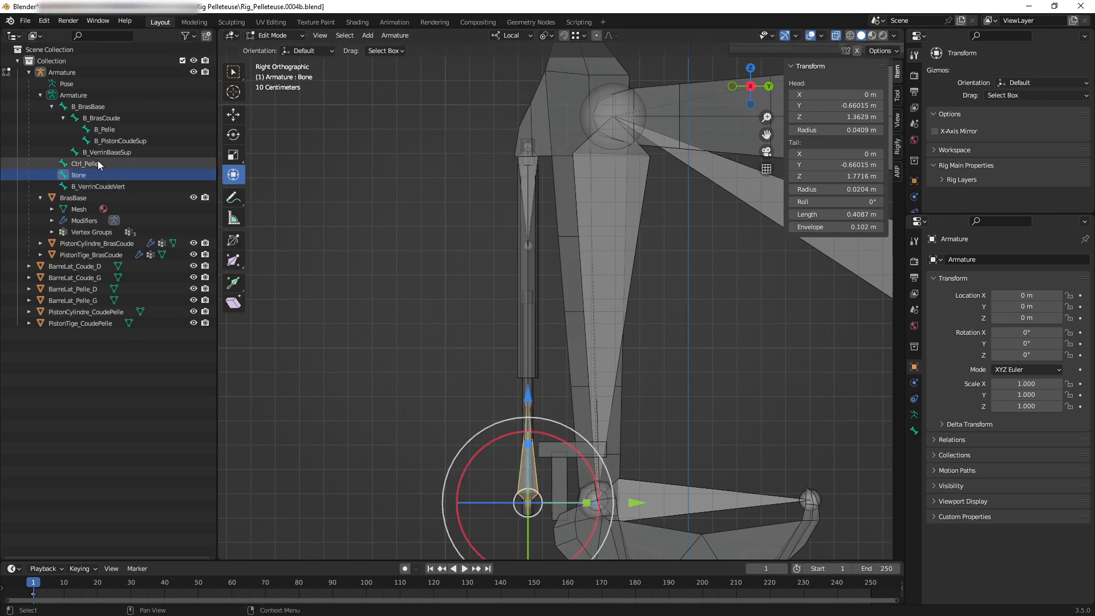
double_click(94, 177)
type("B_")
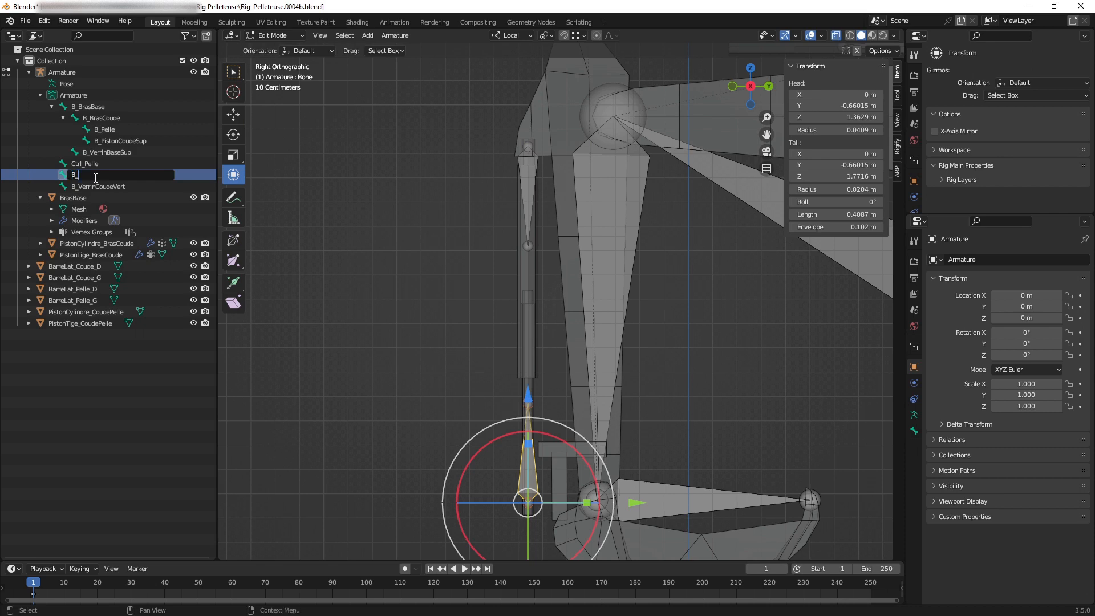
type("tonCoudeVert")
key("Return")
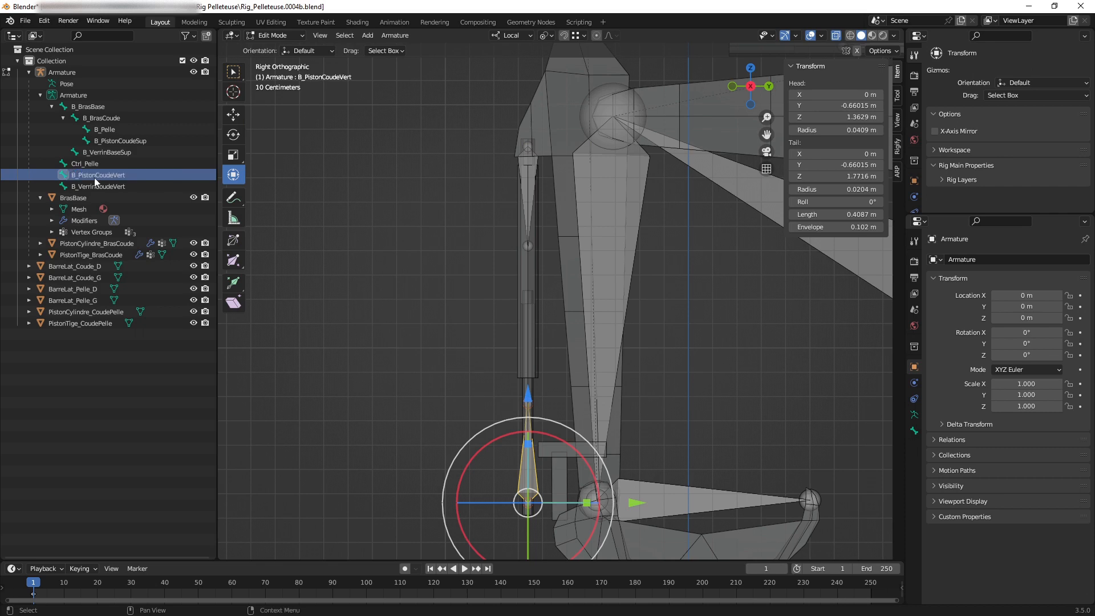
Inspect the placement of the two vertical piston bones along the arm in side and perspective views.
middle_click_drag(548, 372, 520, 332, "ctrl")
middle_click_drag(530, 270, 533, 309, "ctrl")
left_click(517, 199)
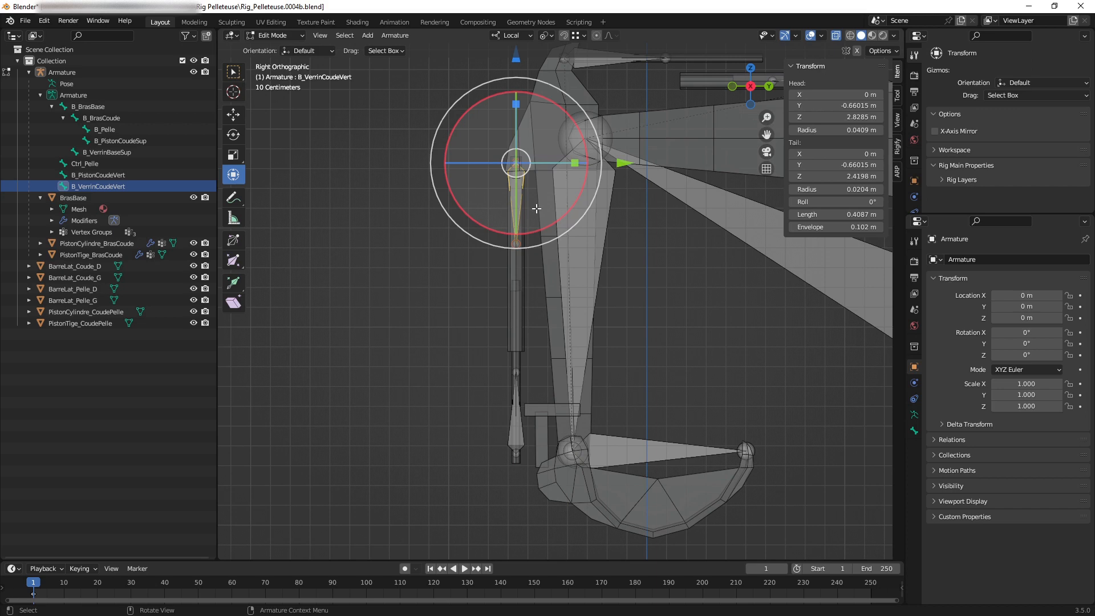
left_click(486, 272)
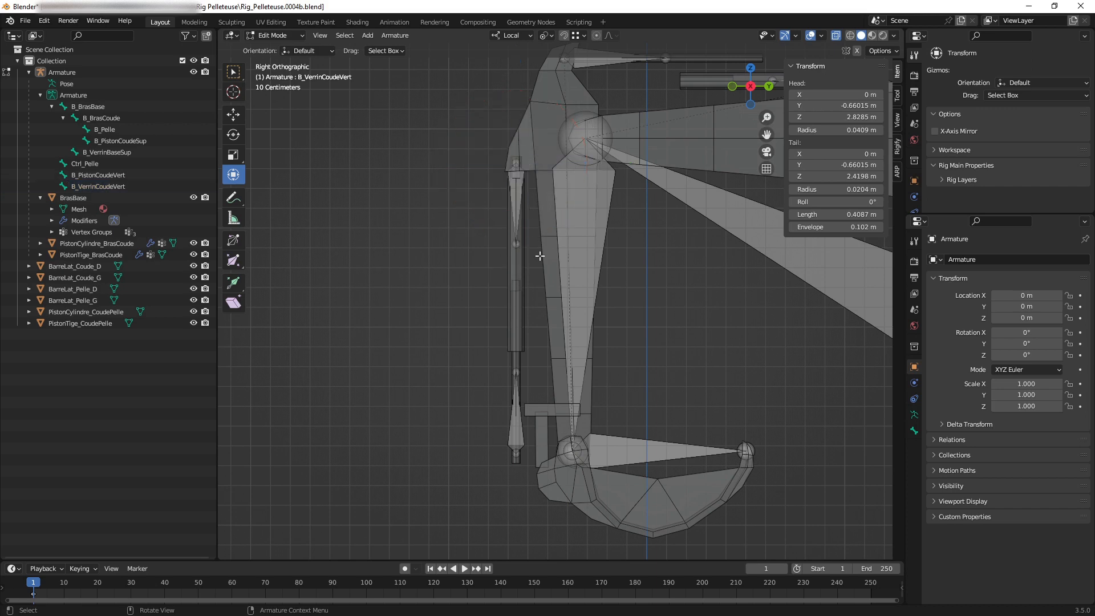
middle_click_drag(535, 237, 547, 353)
mouse_move(568, 316)
middle_mouse_down("shift")
mouse_move(562, 325)
mouse_move(529, 300)
middle_mouse_up("shift")
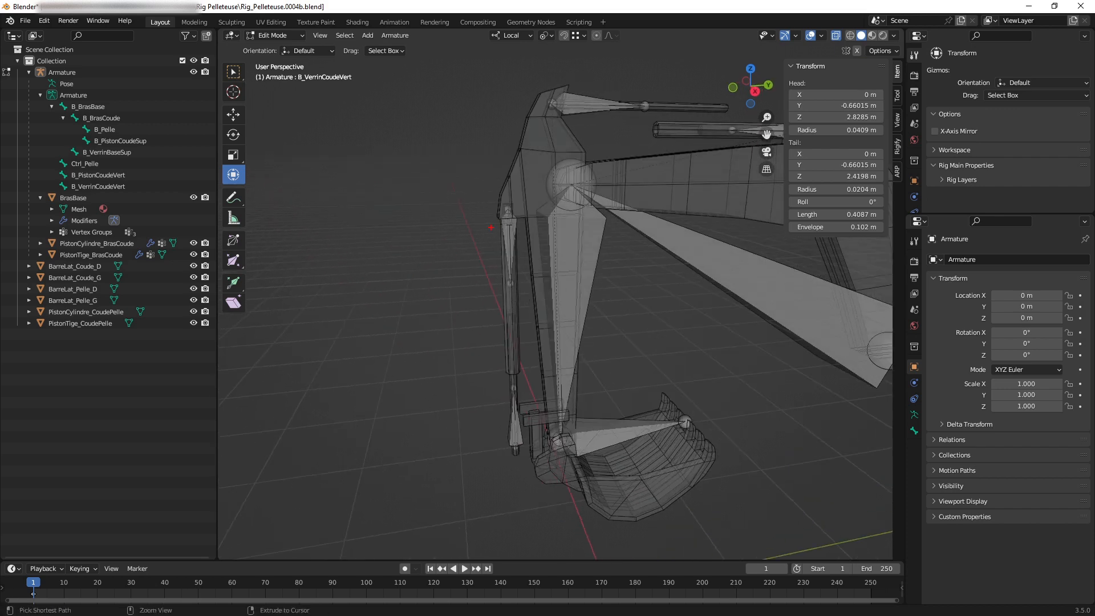
left_click_drag(476, 172, 543, 483, "ctrl")
middle_click_drag(591, 346, 581, 353, "ctrl")
middle_click_drag(578, 347, 555, 359, "shift")
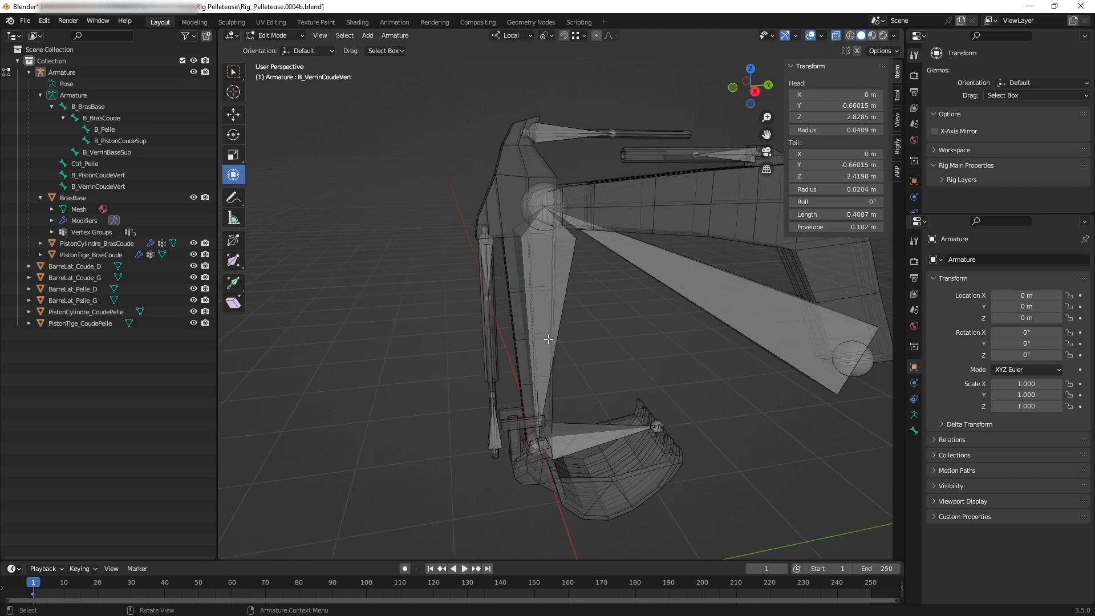
In Object Mode, parent PistonCylindre_CoudePelle and PistonTige_CoudePelle to the armature with automatic weights.
left_click(298, 35)
left_click(279, 49)
scroll(566, 303, "up", 4)
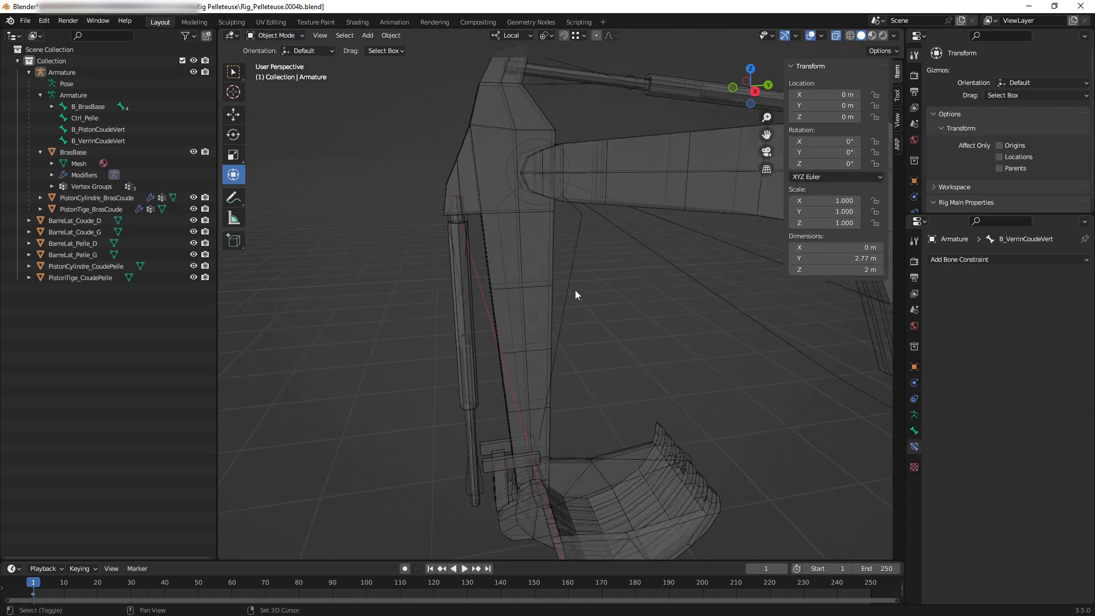
middle_click_drag(543, 273, 579, 269, "shift")
left_click(626, 254)
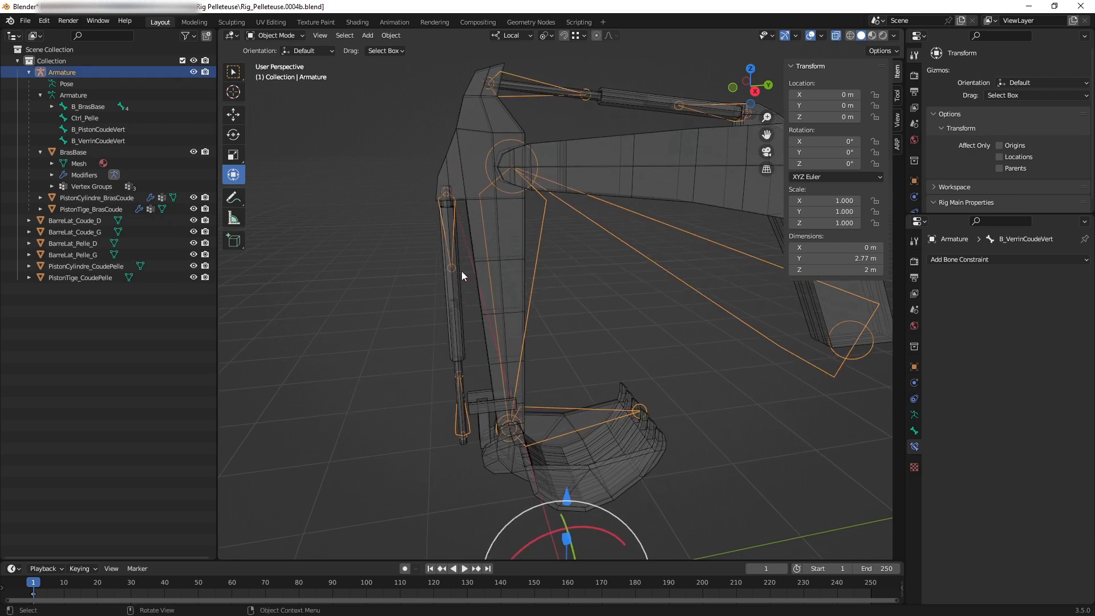
left_click(448, 282)
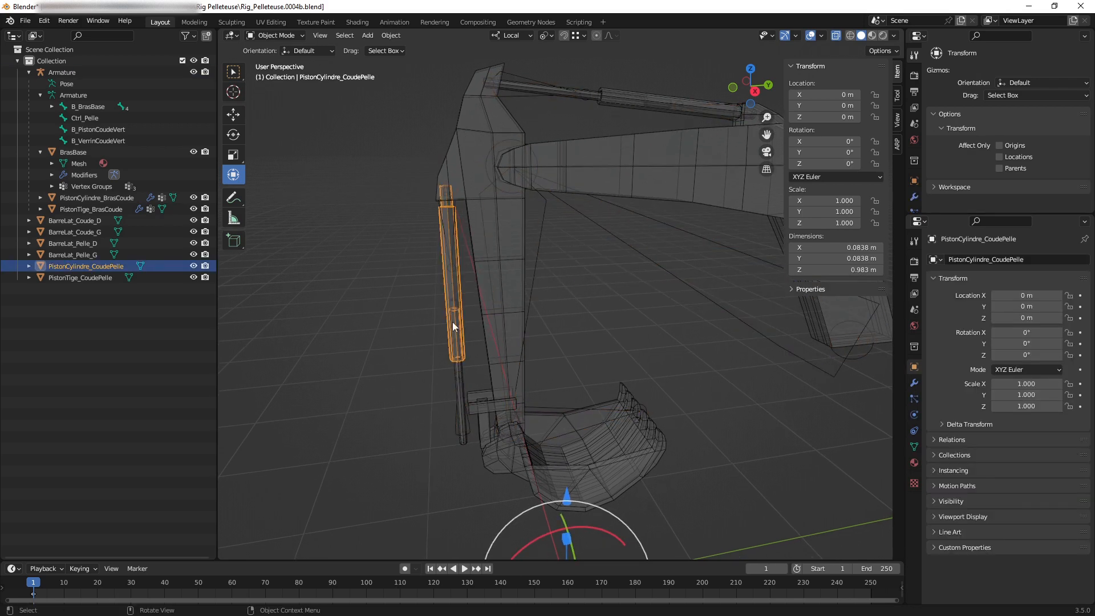
left_click(457, 389, "shift")
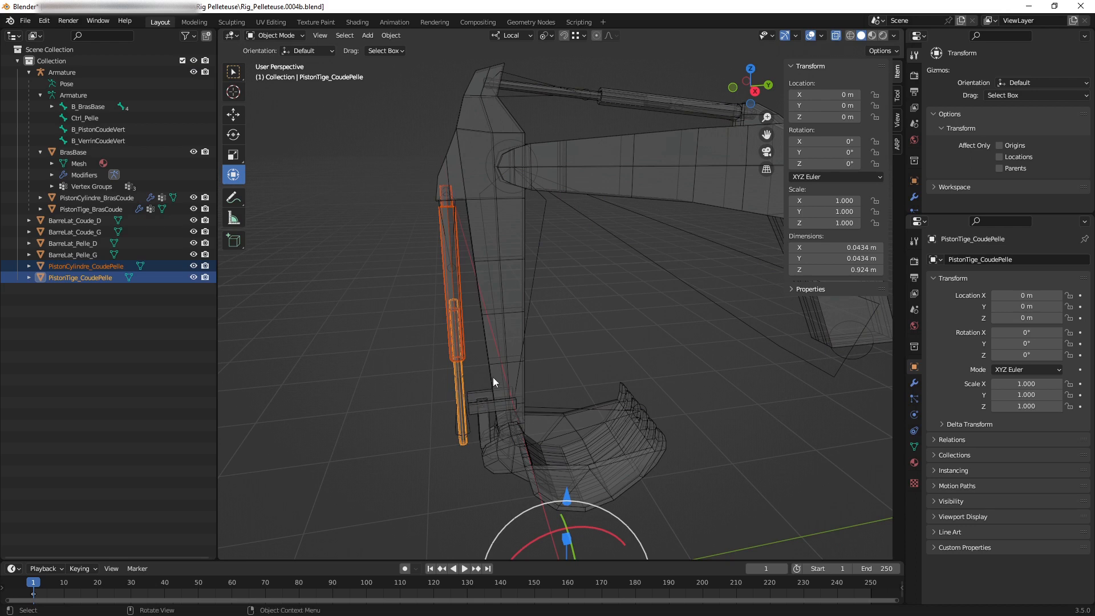
left_click(450, 276)
left_click(460, 380, "shift")
left_click(655, 262, "shift")
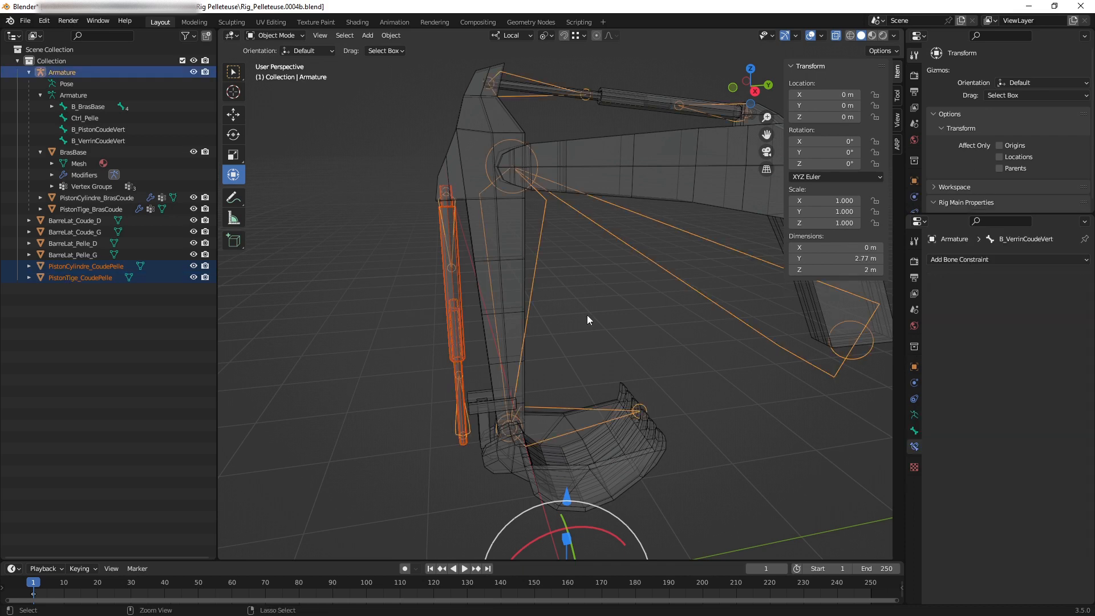
key("ctrl+p")
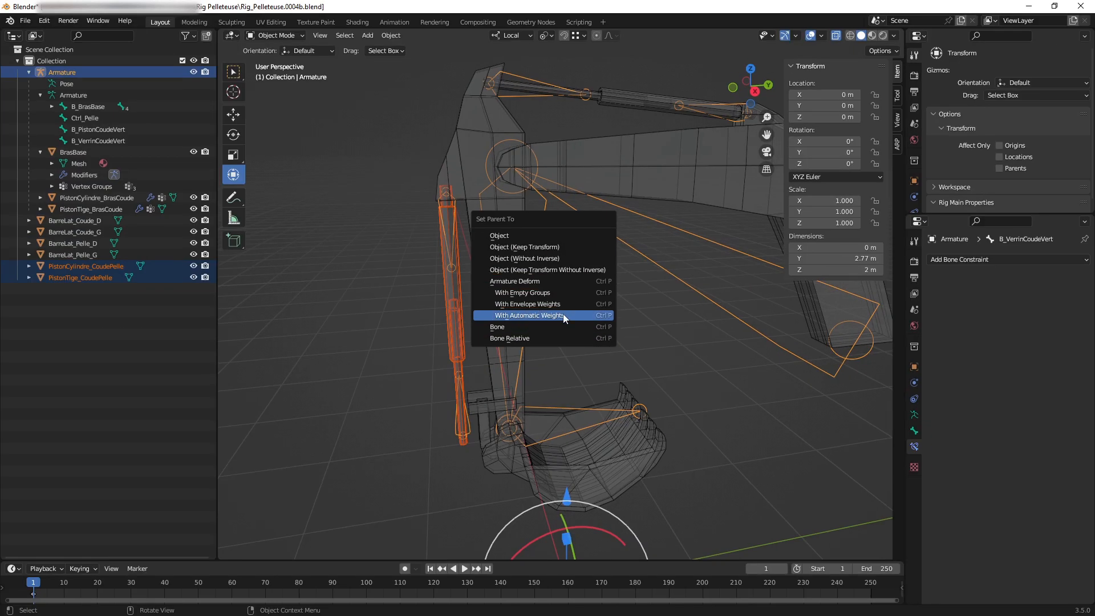
left_click(565, 318)
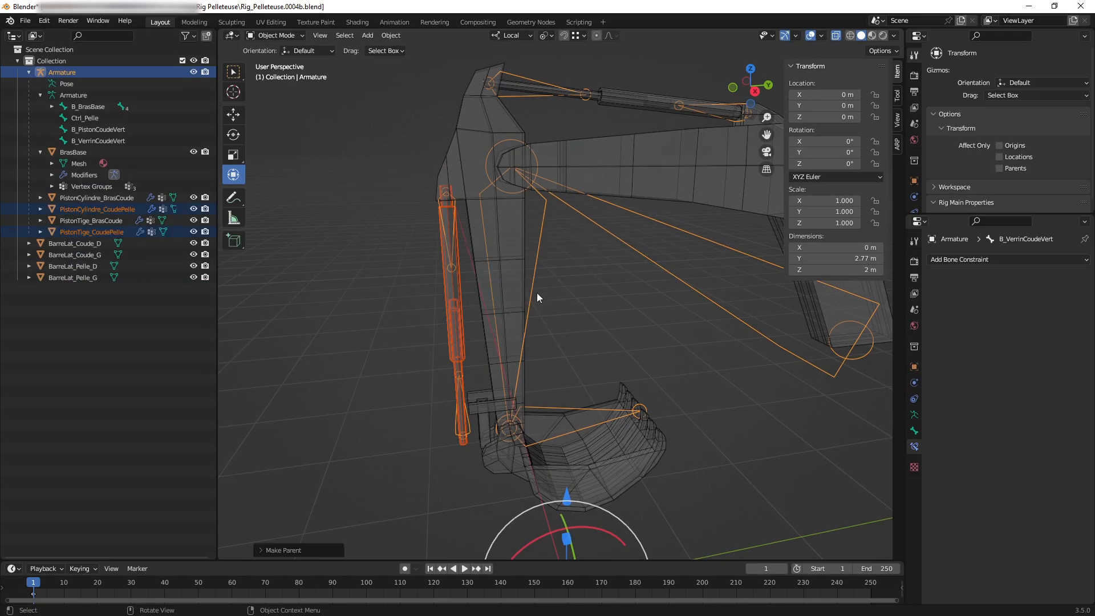
Put the armature in Pose Mode, try moving B_VerrinCoudeVert to test the cylinder binding, and undo the move.
left_click(623, 237)
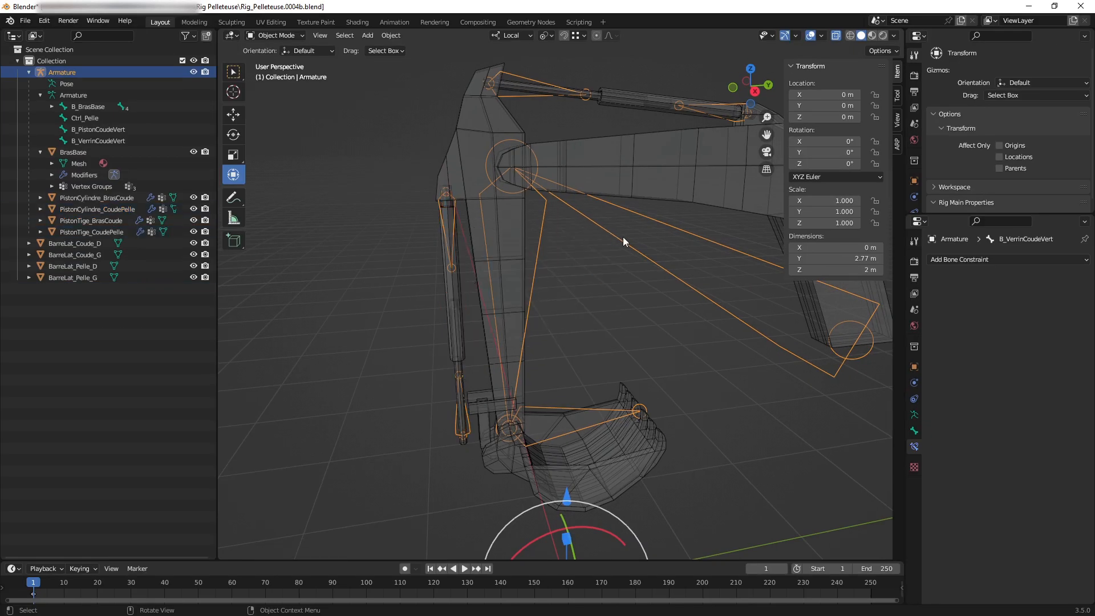
key("ctrl+Tab")
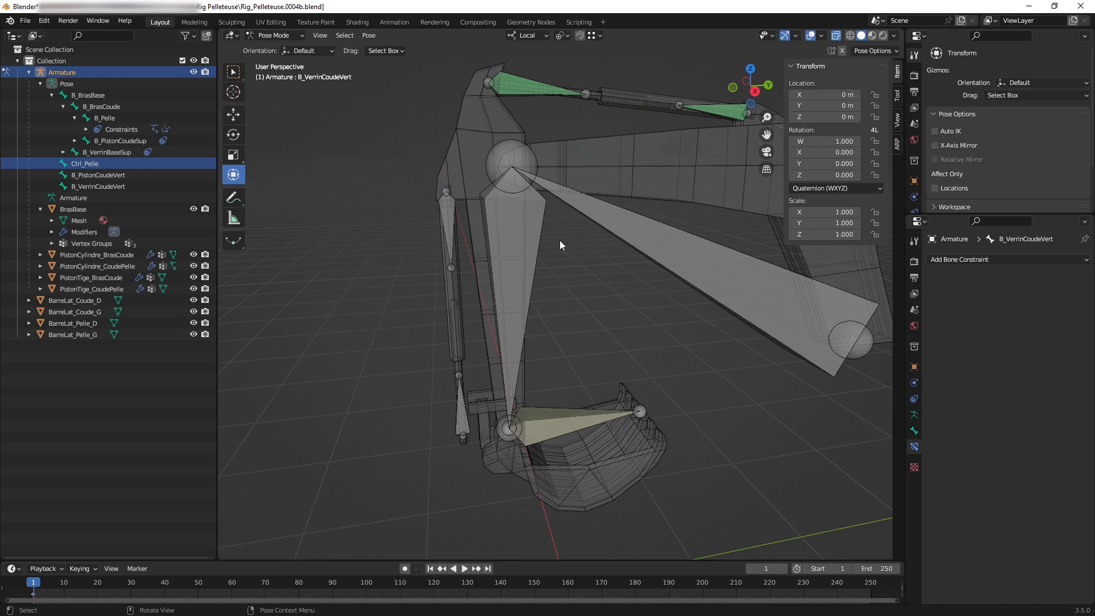
left_click(457, 227)
mouse_move(472, 250)
middle_mouse_down()
mouse_move(488, 276)
mouse_move(492, 256)
middle_mouse_up()
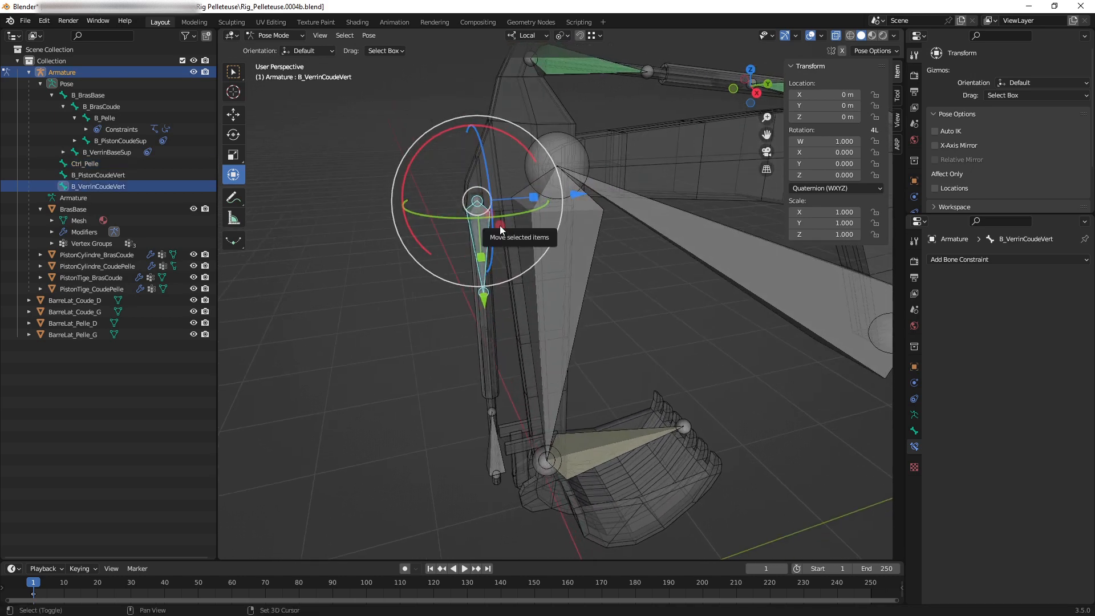
left_click_drag(500, 230, 422, 235)
key("ctrl+z")
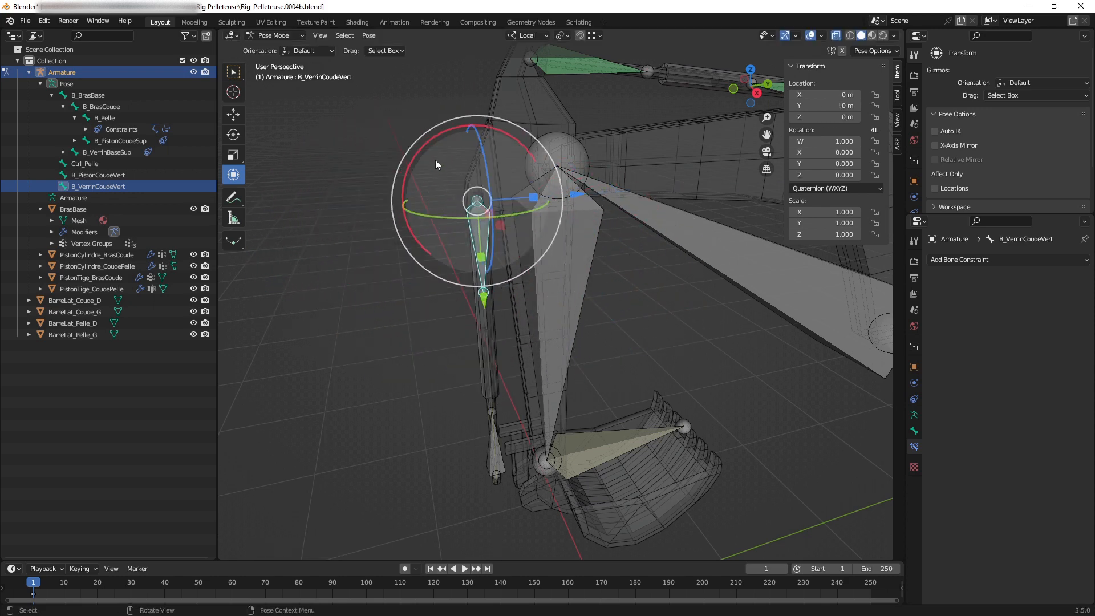
Try rotating B_VerrinCoudeVert to test the binding, cancel the rotation and return to Object Mode.
mouse_move(436, 161)
middle_mouse_down()
mouse_move(452, 195)
mouse_move(480, 169)
mouse_move(478, 143)
mouse_move(479, 191)
mouse_move(465, 193)
mouse_move(453, 162)
middle_mouse_up()
scroll(452, 193, "up", 1)
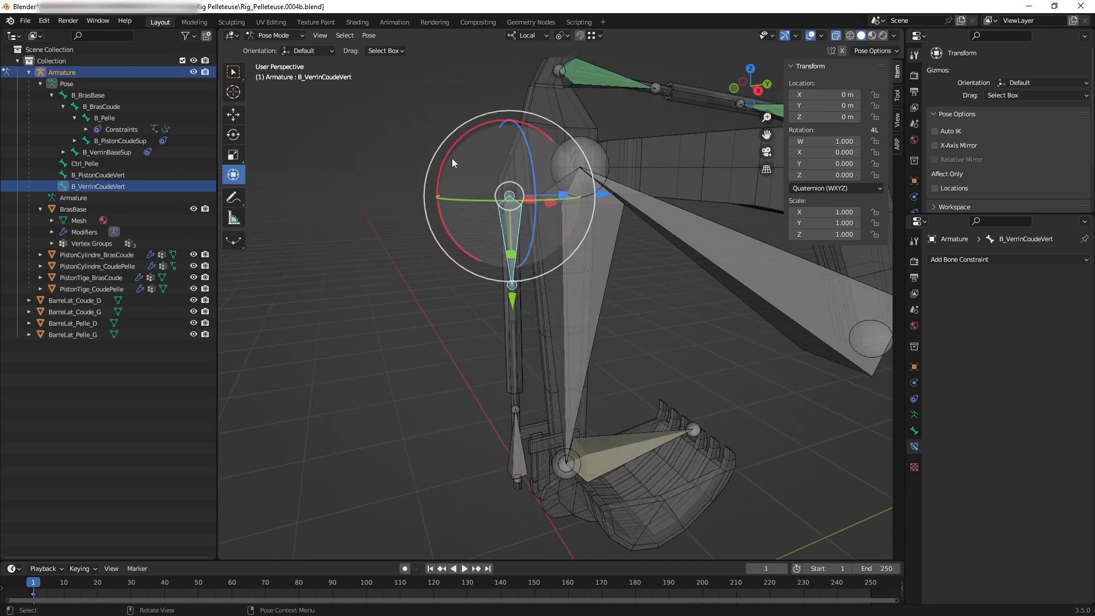
left_click_drag(447, 159, 488, 170)
right_click(488, 170)
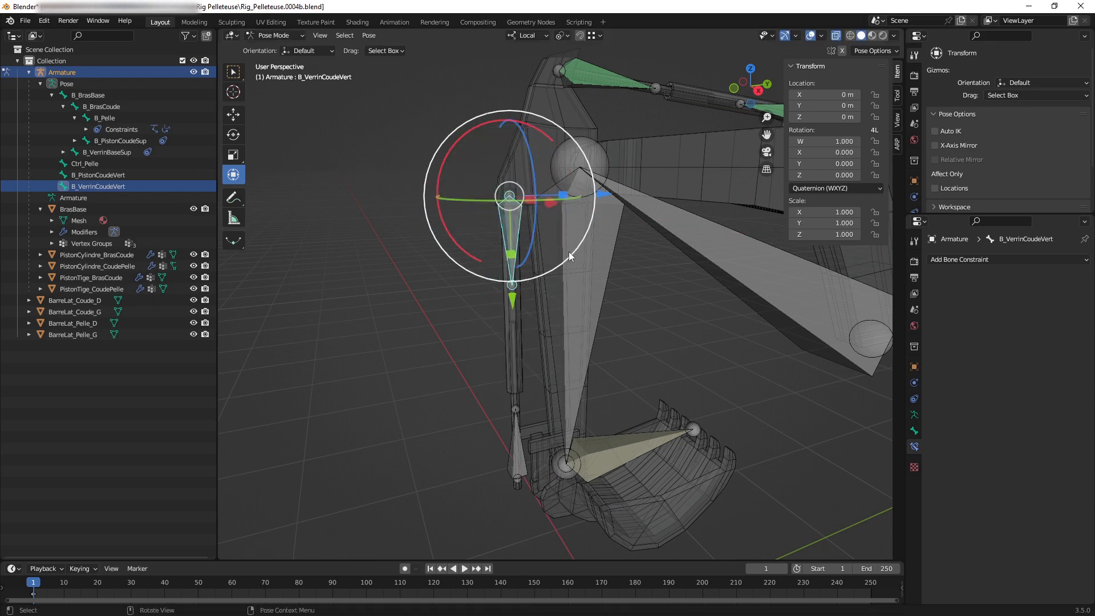
middle_click_drag(569, 252, 556, 273)
left_click(293, 35)
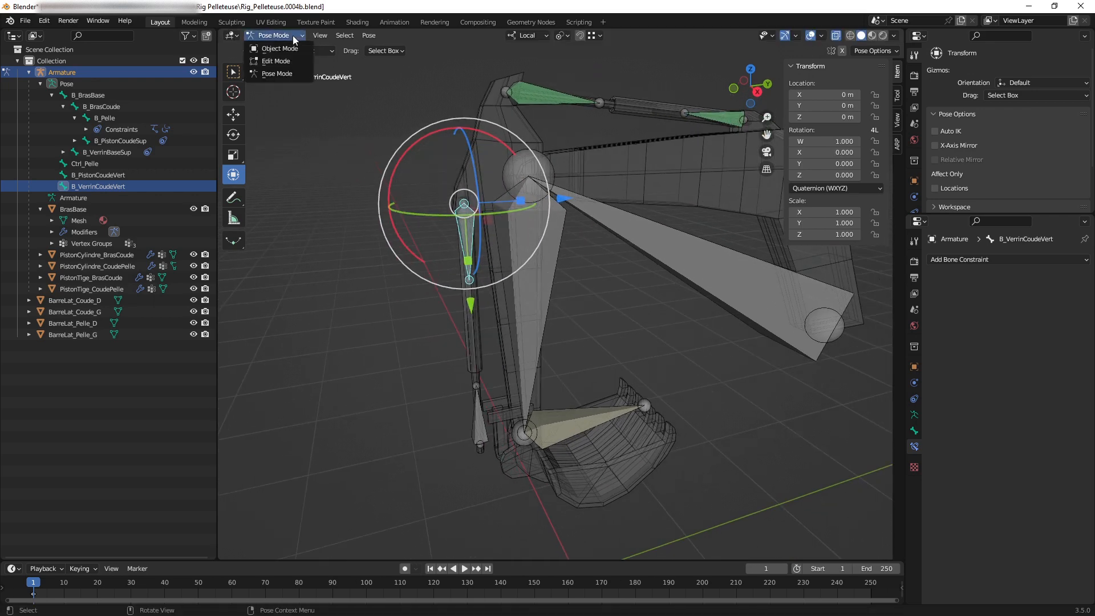
left_click(283, 49)
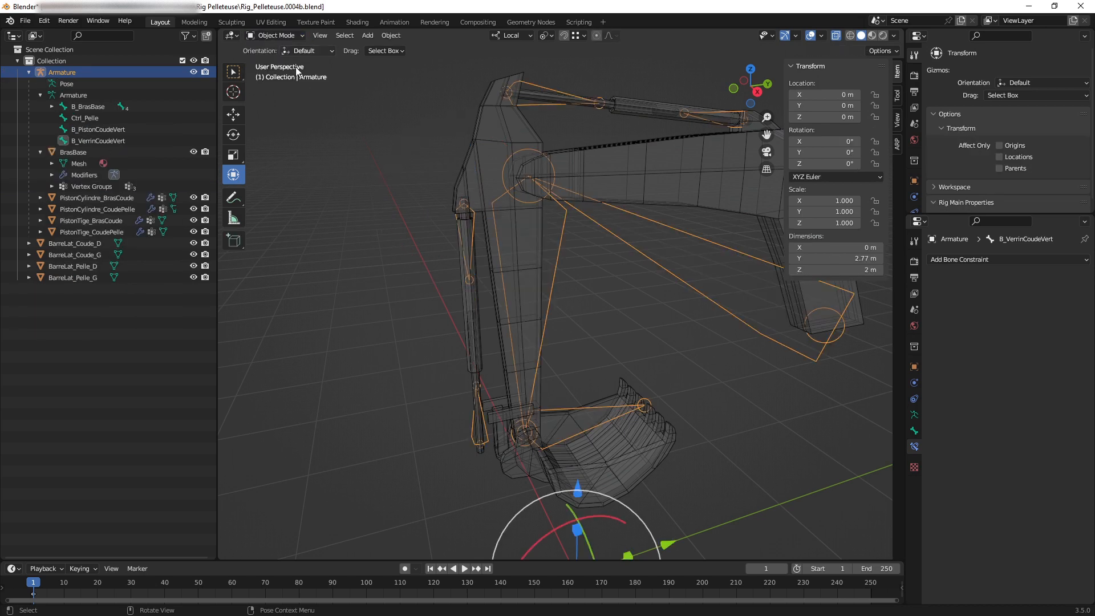
left_click(605, 306)
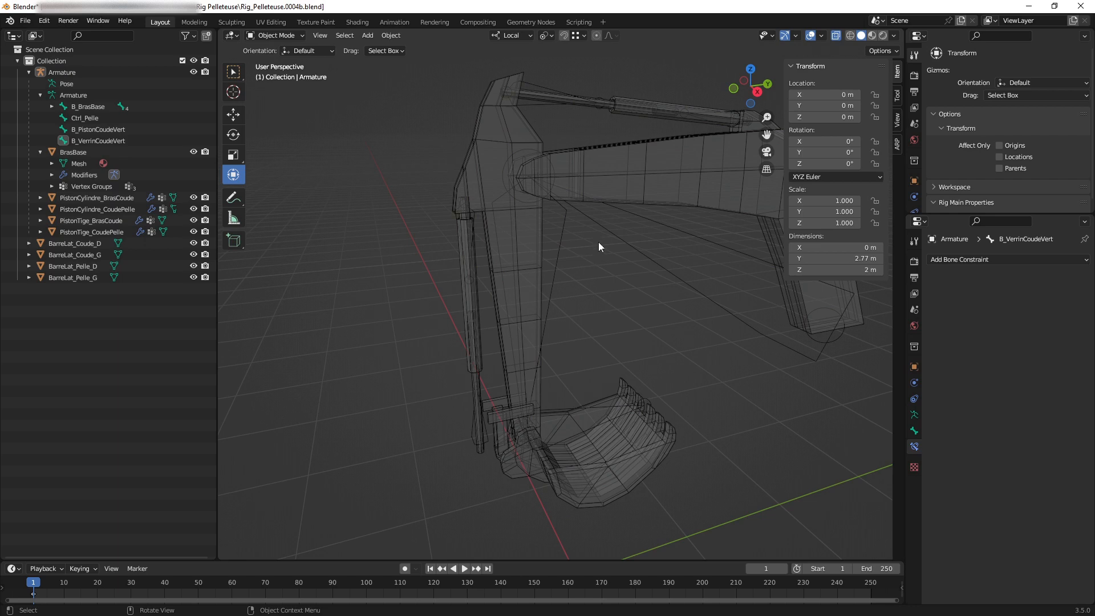
left_click(638, 255)
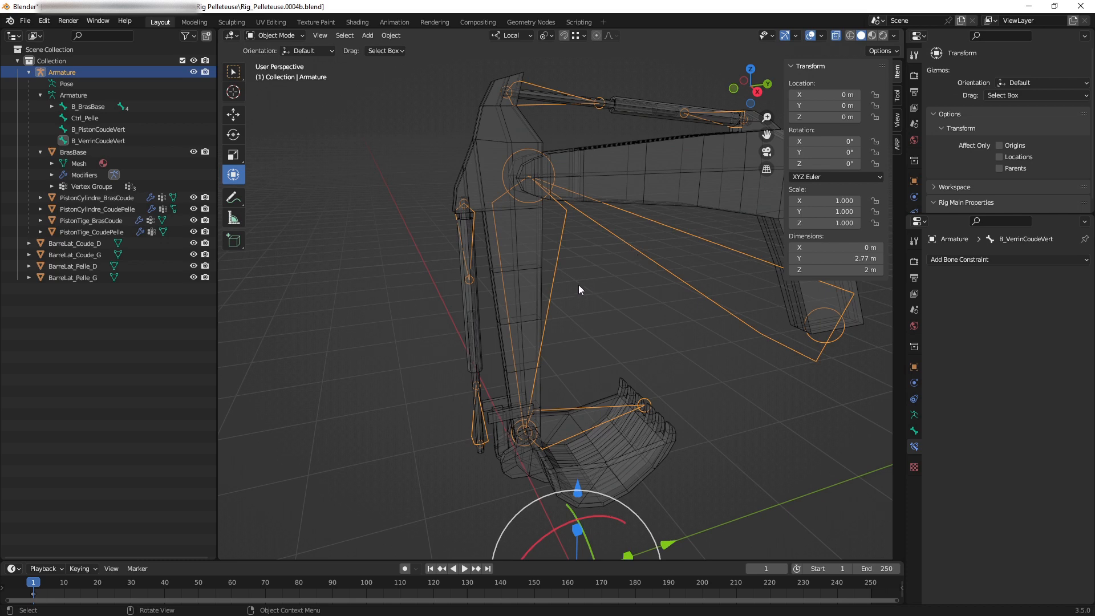
scroll(546, 293, "up", 2)
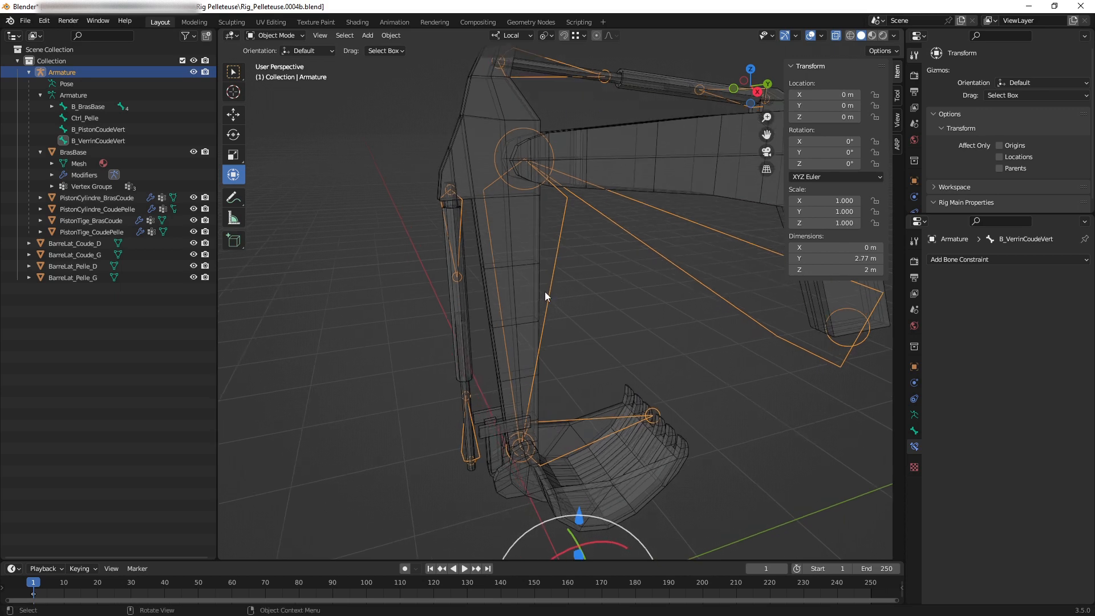
middle_click_drag(519, 278, 521, 292, "shift")
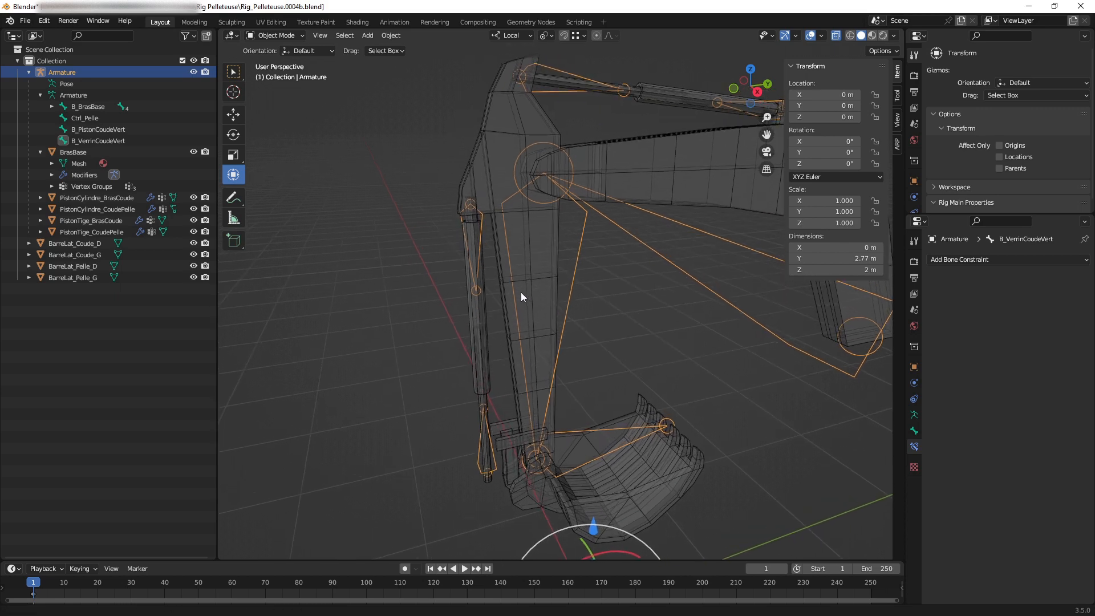
left_click(472, 310)
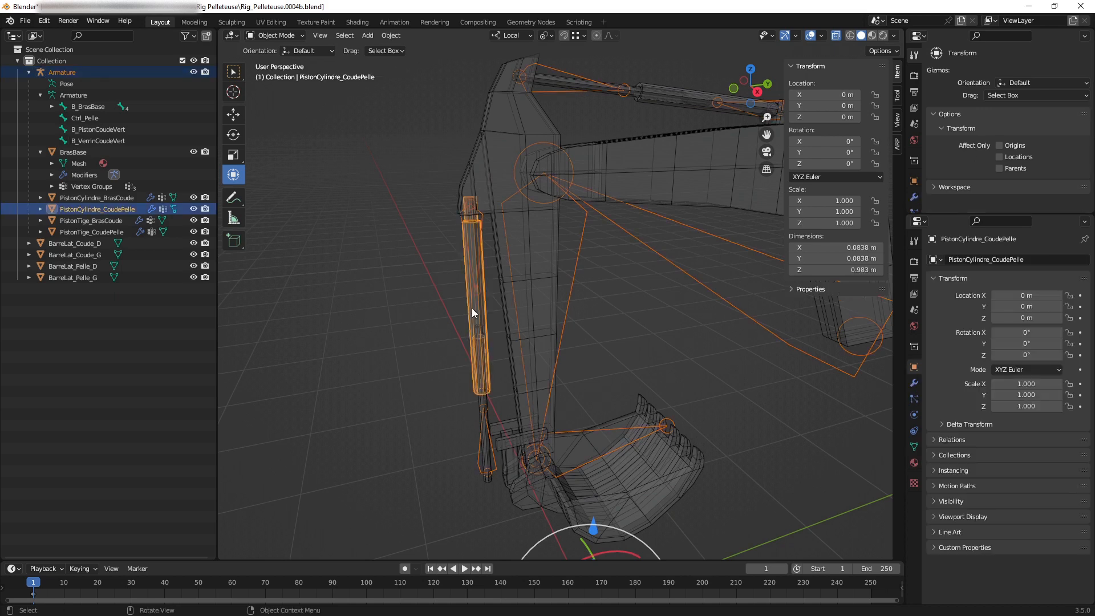
left_click(649, 261)
left_click(655, 256)
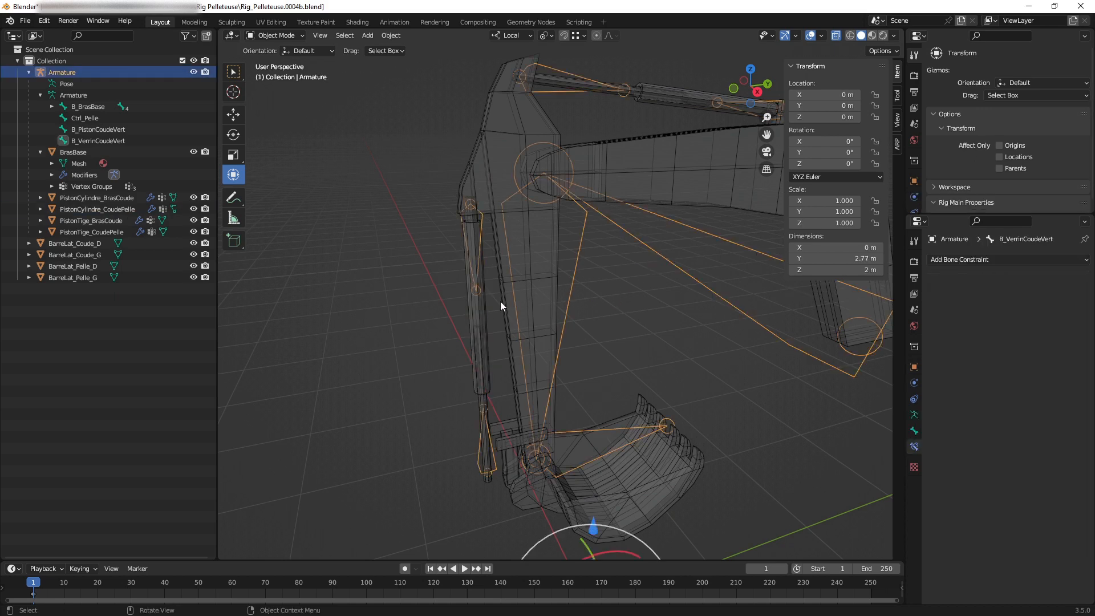
Check B_VerrinCoudeVert's influence on PistonTige_CoudePelle in Weight Paint mode, with the armature also selected, and return to Object Mode.
left_click(473, 308, "shift")
left_click(484, 417, "shift")
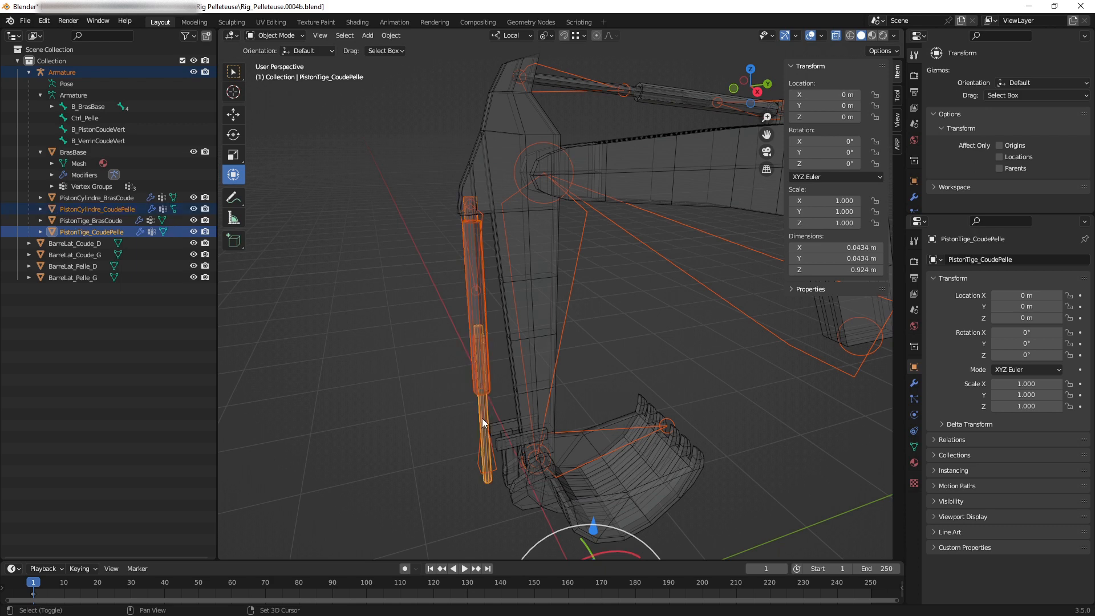
left_click(290, 36)
left_click(300, 37)
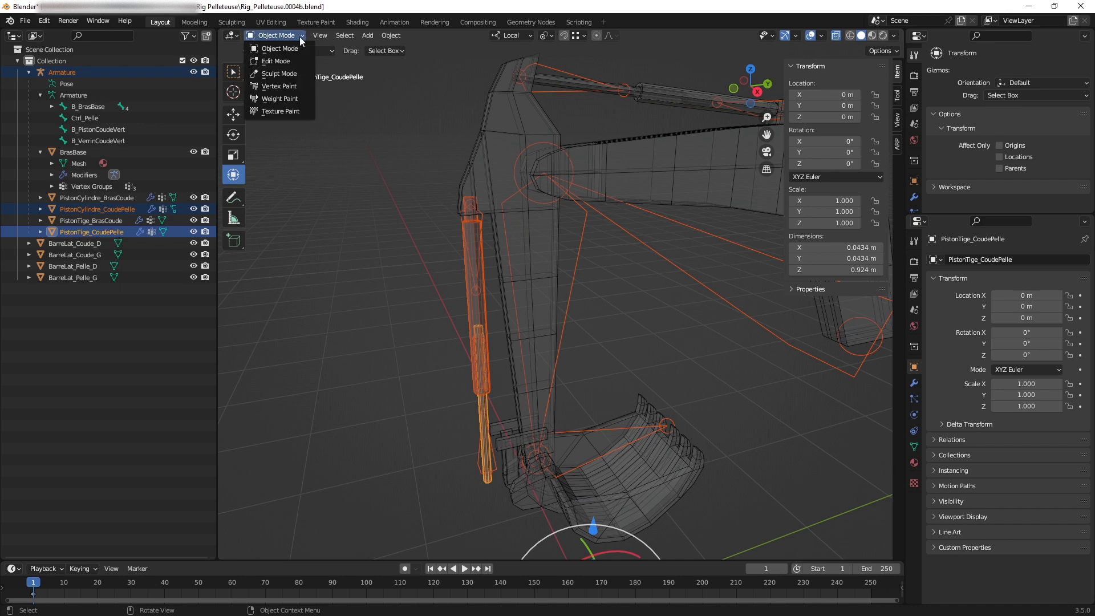
left_click(288, 99)
scroll(502, 371, "up", 3)
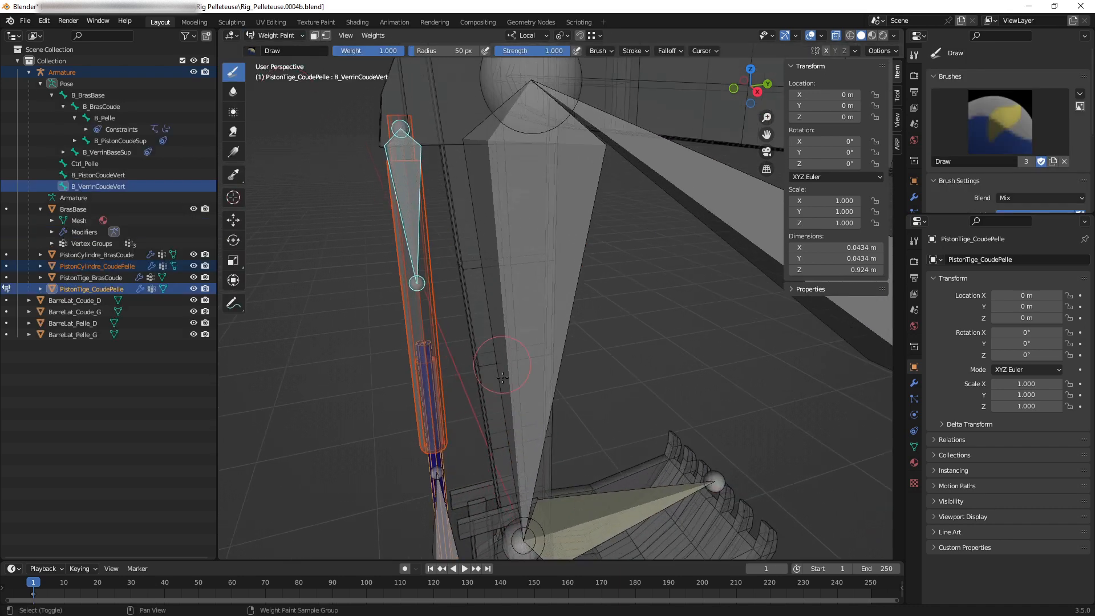
mouse_move(503, 377)
middle_mouse_down()
mouse_move(581, 294)
mouse_move(547, 308)
mouse_move(537, 314)
mouse_move(690, 294)
mouse_move(488, 292)
mouse_move(501, 237)
mouse_move(525, 259)
mouse_move(518, 246)
mouse_move(531, 251)
middle_mouse_up()
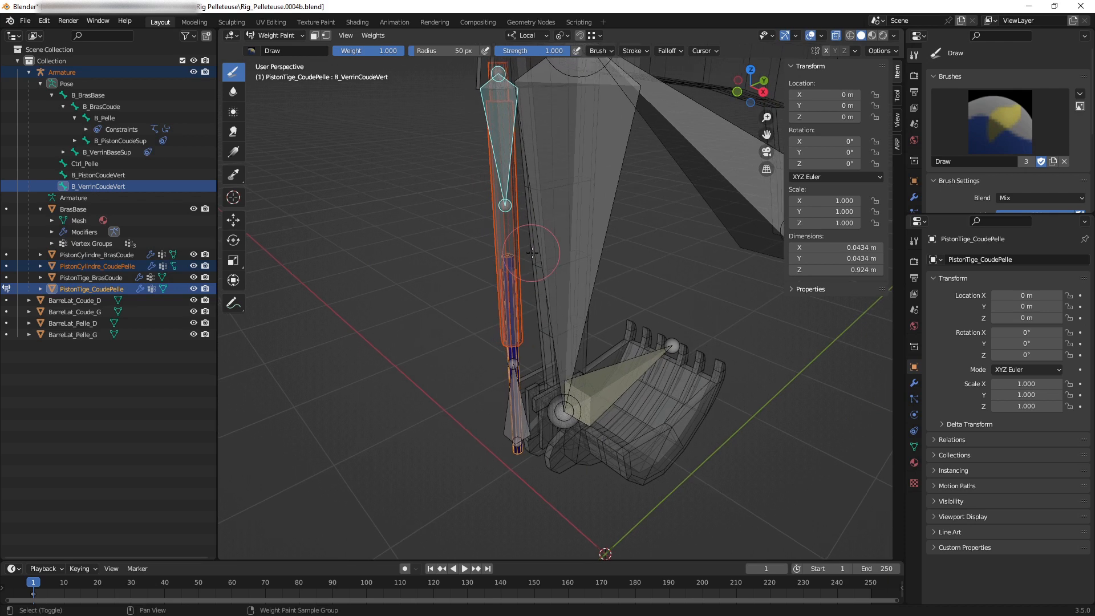
left_click(300, 36)
left_click(289, 49)
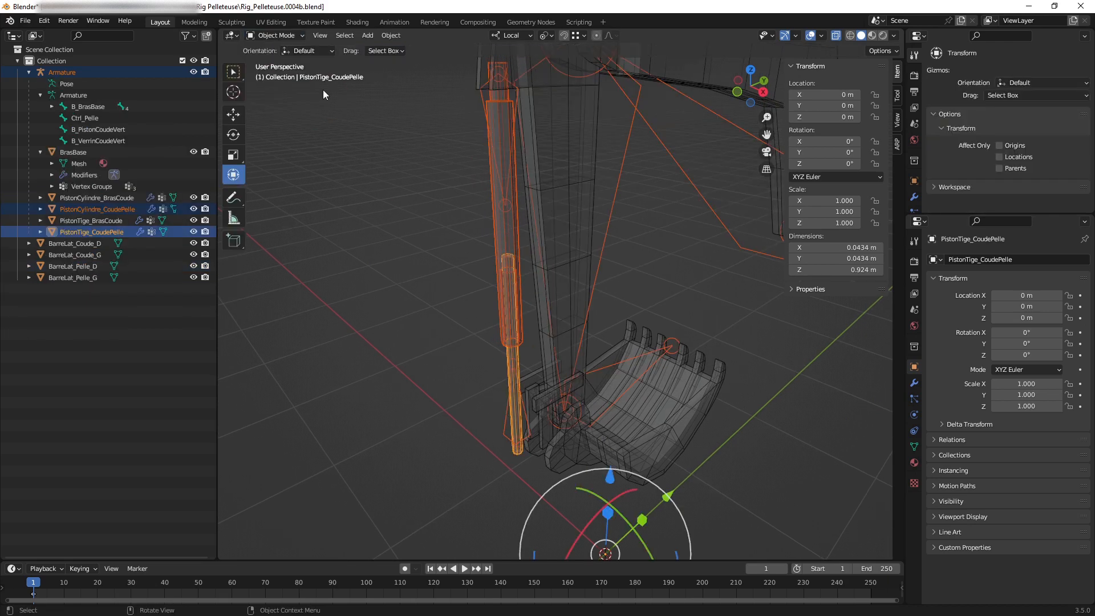
scroll(662, 254, "down", 2)
middle_click_drag(650, 267, 618, 293, "shift")
left_click(618, 224)
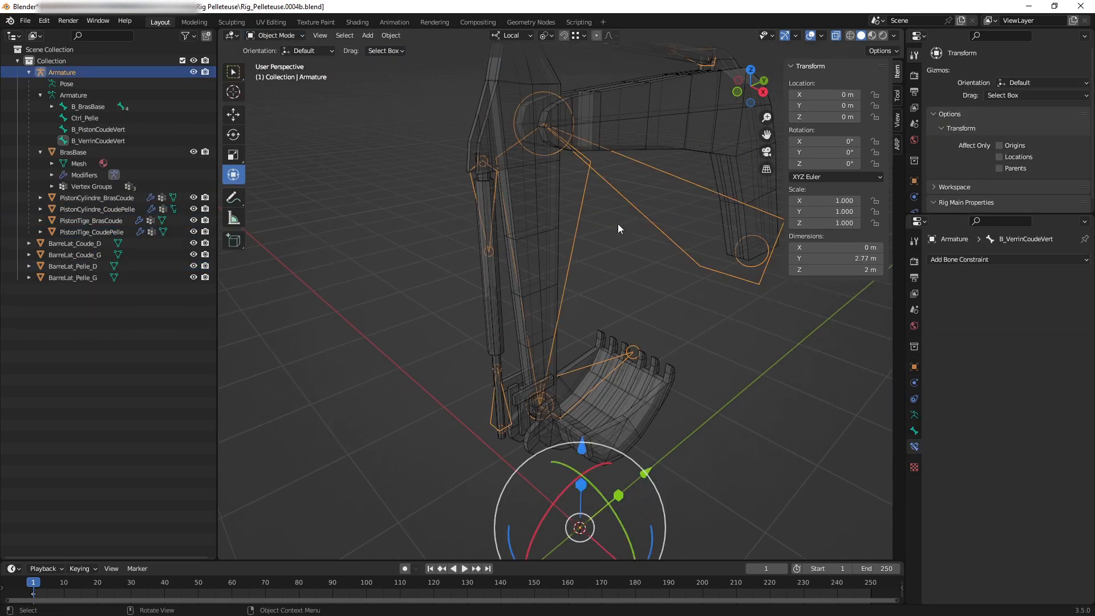
middle_click_drag(618, 224, 608, 228)
left_click(484, 275)
middle_click_drag(519, 294, 517, 268)
left_click(292, 37)
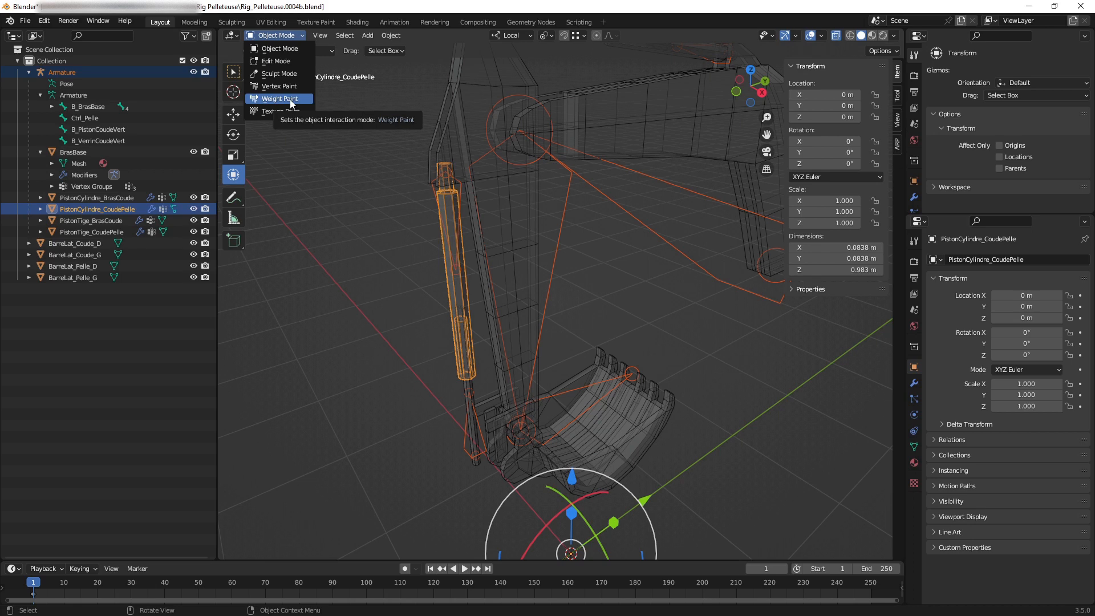
left_click(357, 247)
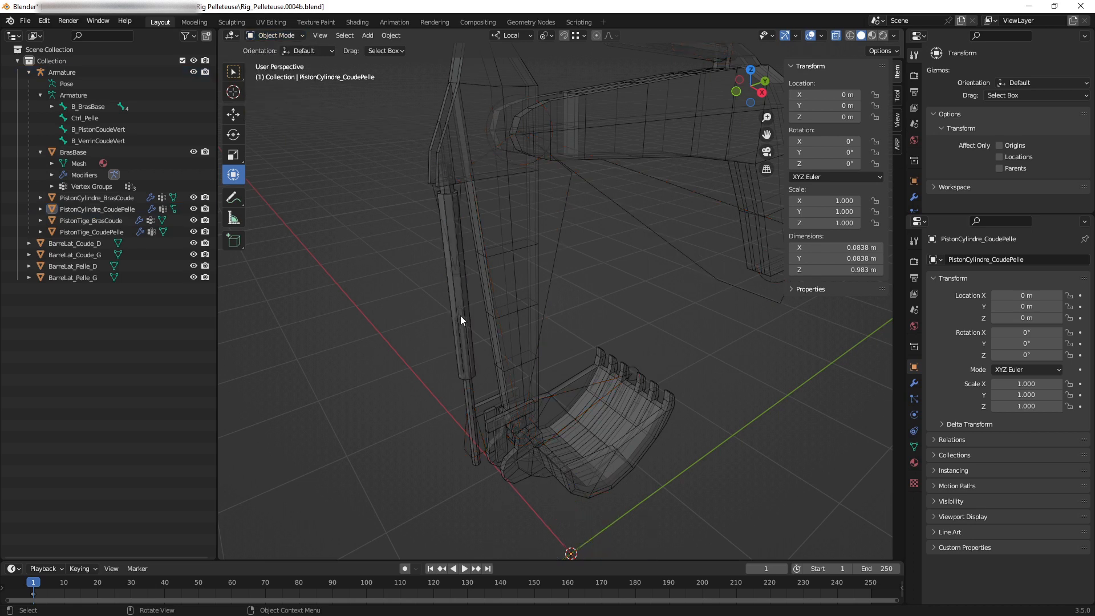
Select PistonCylindre_CoudePelle together with PistonTige_CoudePelle and inspect both piston meshes along the arm.
middle_click_drag(453, 304, 446, 288)
left_click(454, 285)
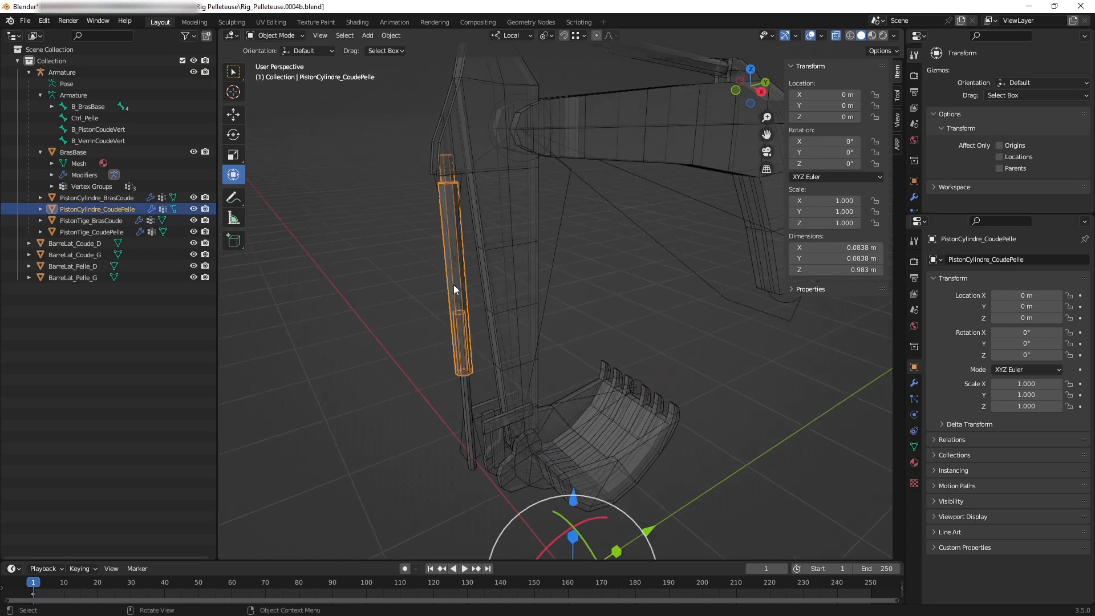
left_click(464, 387, "shift")
scroll(483, 371, "up", 3)
middle_click_drag(483, 343, 510, 324)
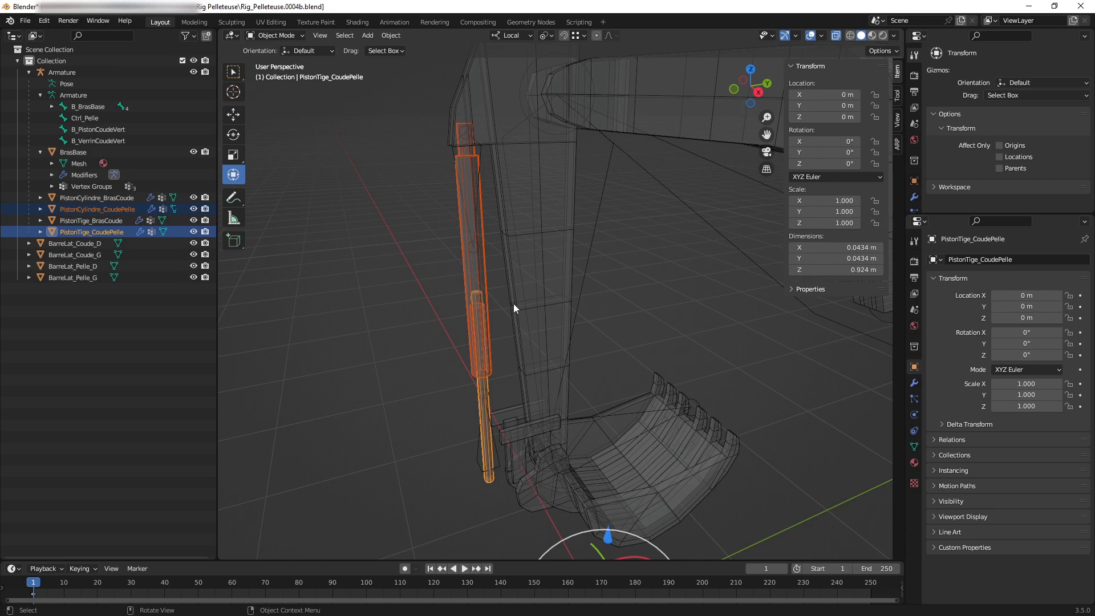
middle_click_drag(519, 303, 579, 310)
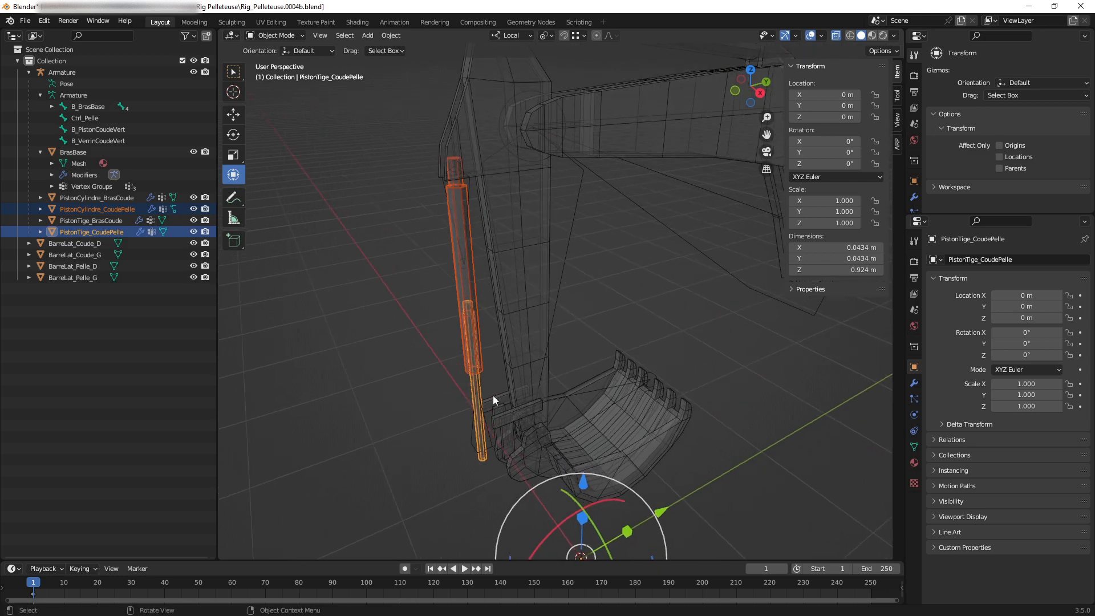
middle_click_drag(493, 395, 460, 250)
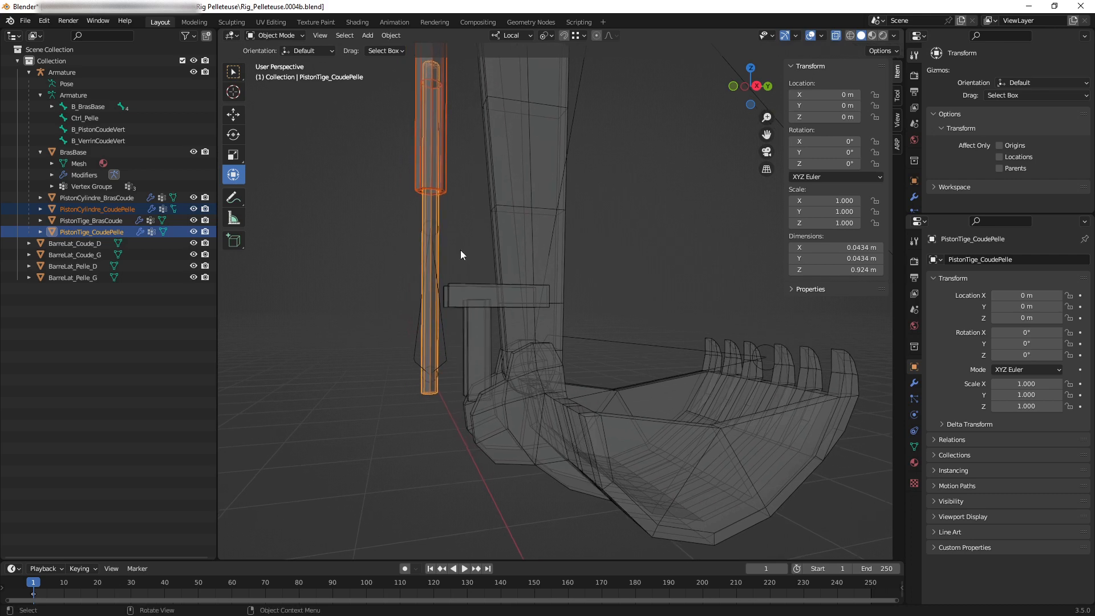
Select the four BarreLat linkage bars beside the bucket to identify them, and clear the selection.
left_click(456, 256)
left_click_drag(445, 264, 507, 322)
middle_click_drag(507, 323, 614, 332)
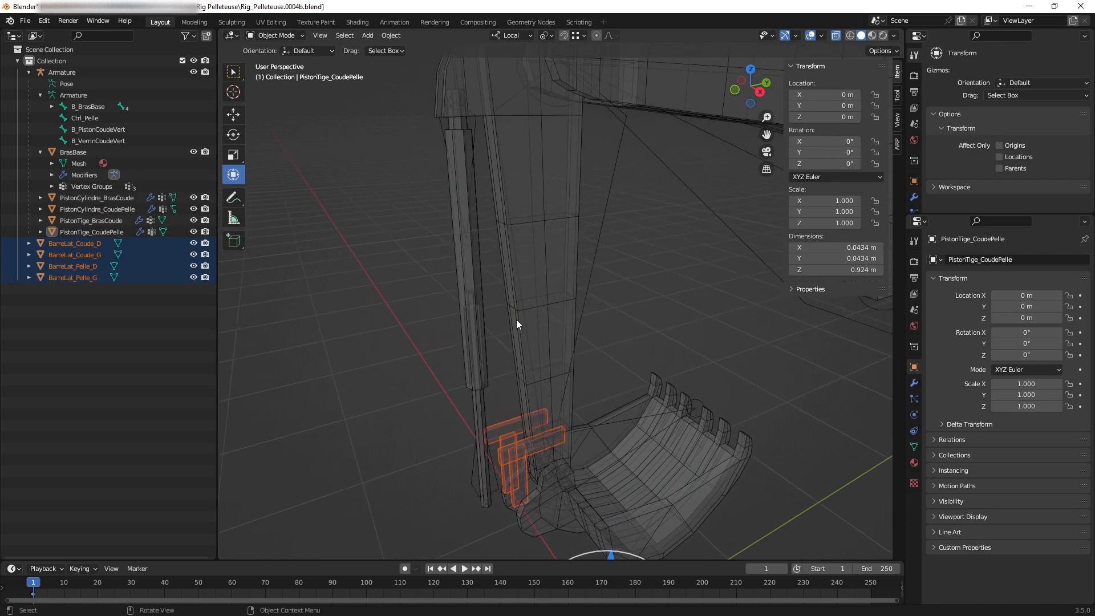
left_click(658, 294)
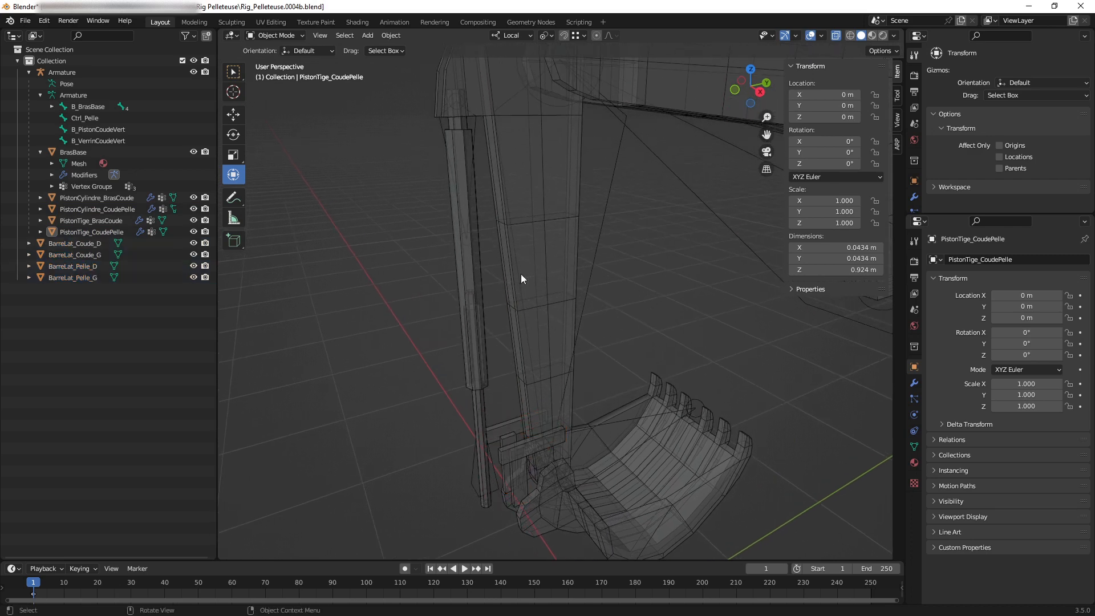
middle_click_drag(505, 280, 488, 307, "shift")
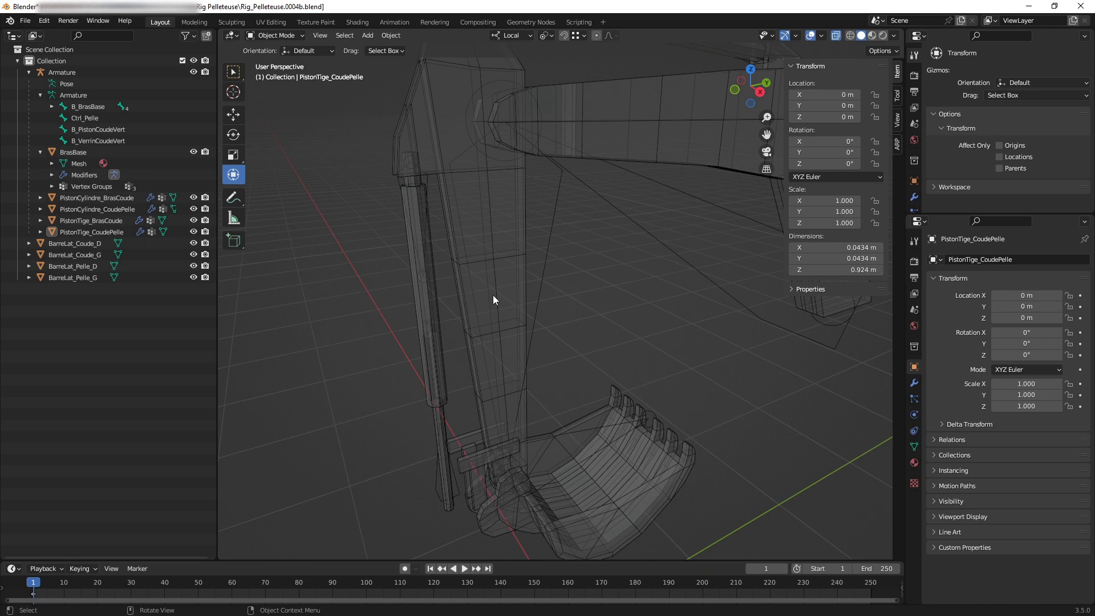
middle_click_drag(444, 319, 516, 274, "ctrl")
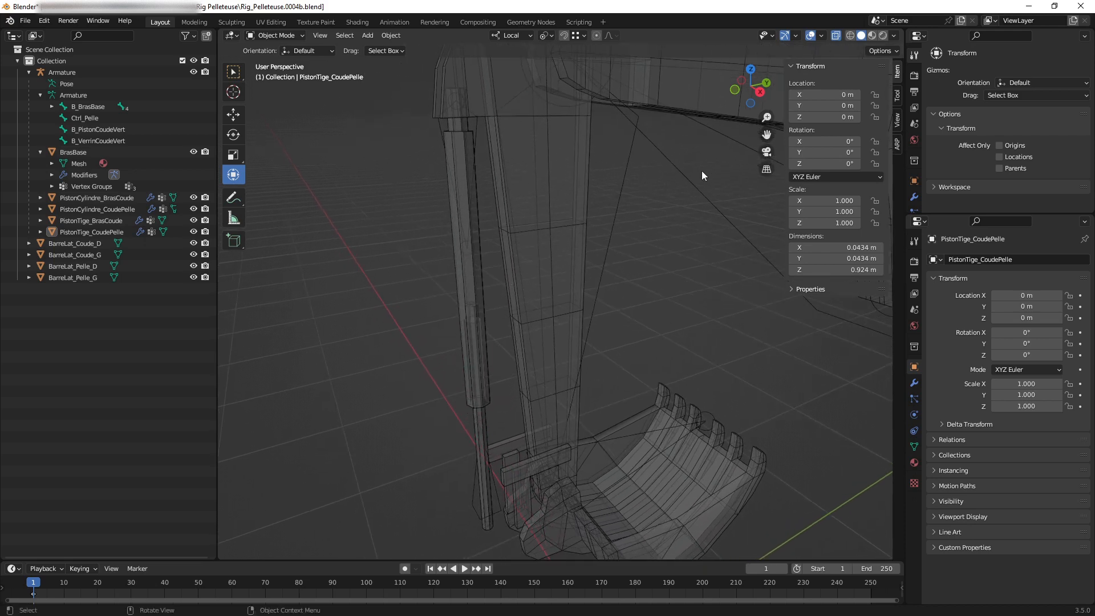
Select the armature and PistonCylindre_CoudePelle, with the cylinder active, and enter Weight Paint mode.
left_click(691, 181)
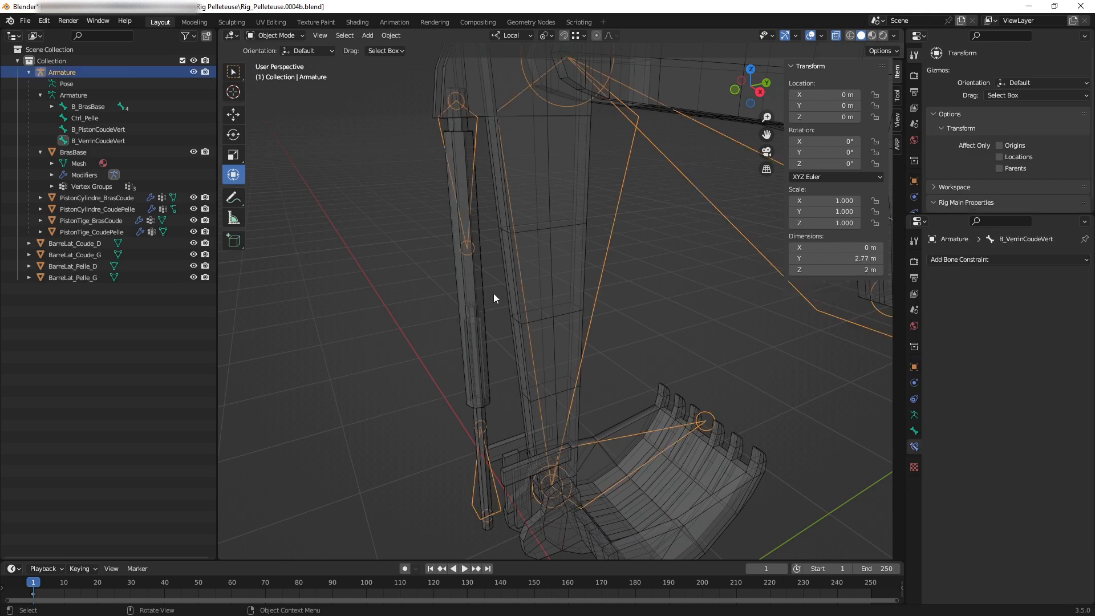
left_click(466, 279)
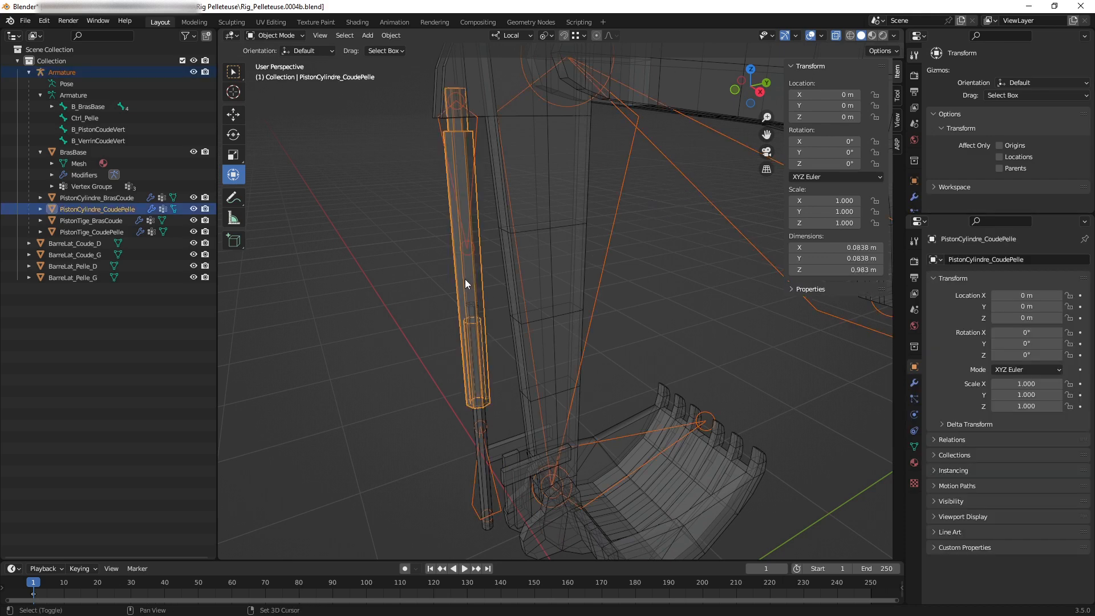
left_click(273, 35)
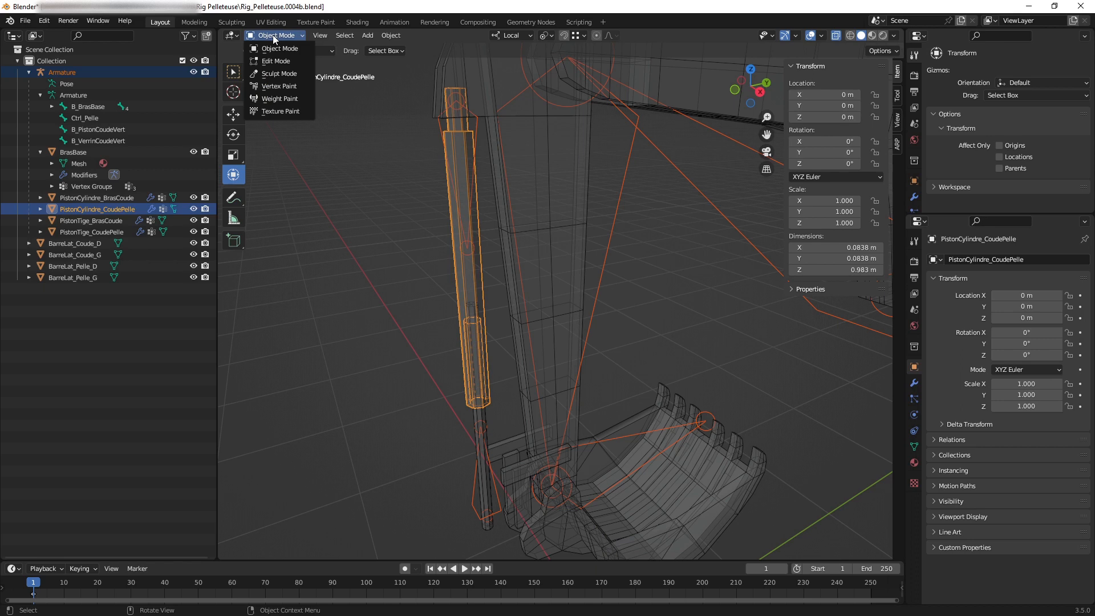
left_click(282, 98)
middle_click_drag(531, 263, 545, 288)
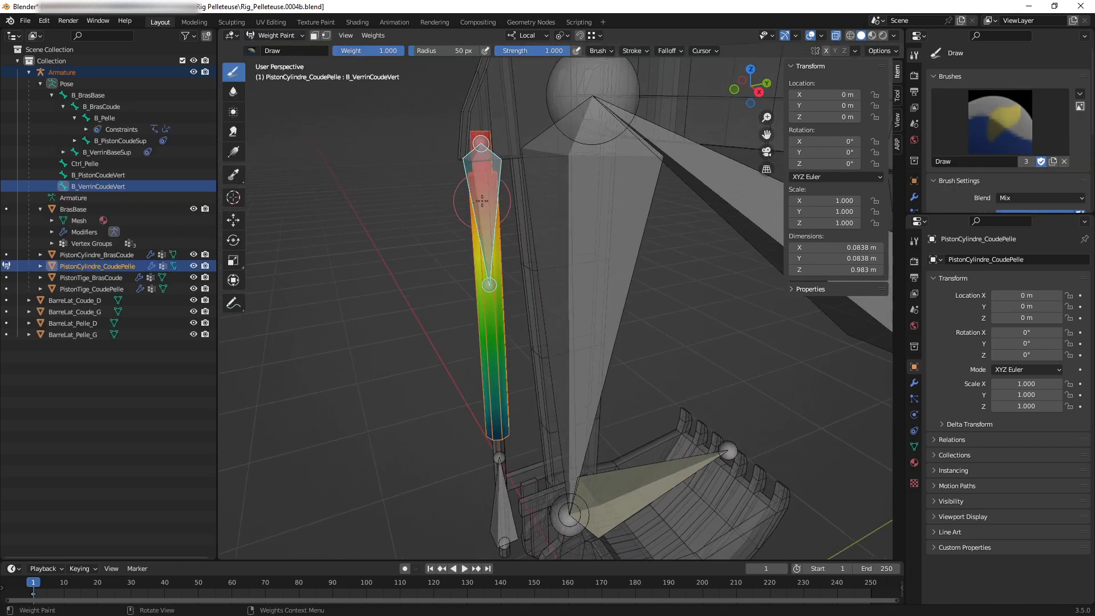
Pick among the bones to check their influence on the cylinder, keeping B_VerrinCoudeVert as the active bone.
left_click(616, 198, "ctrl")
left_click(498, 172, "ctrl")
left_click(497, 506, "ctrl")
left_click(497, 246, "ctrl")
middle_click_drag(499, 251, 516, 270)
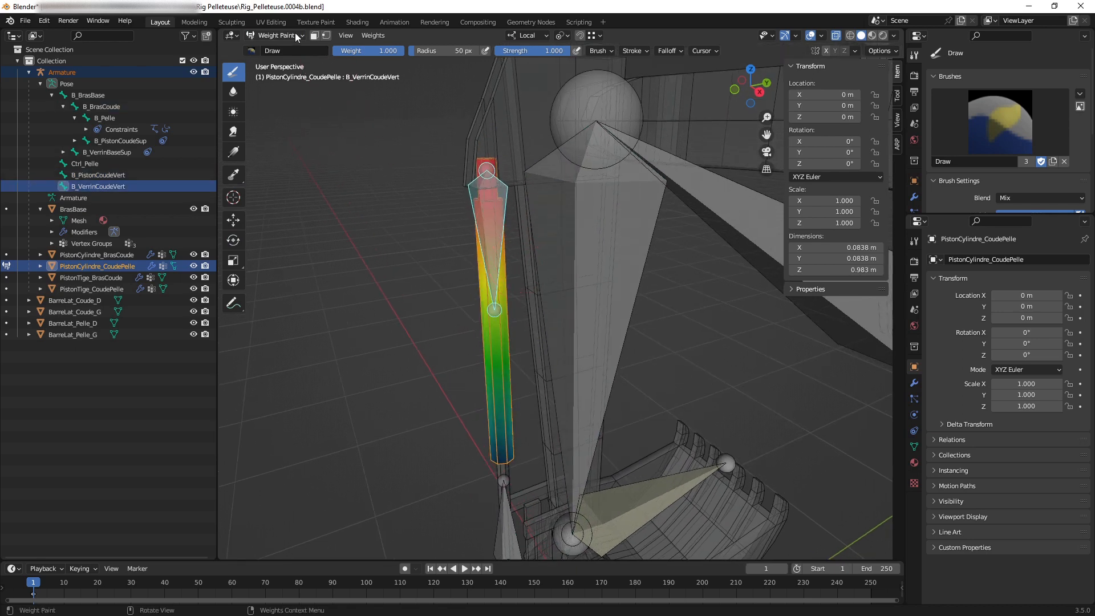
Enable vertex selection masking and set the weight of all the cylinder's vertices to 1.000 for B_VerrinCoudeVert.
left_click(326, 35)
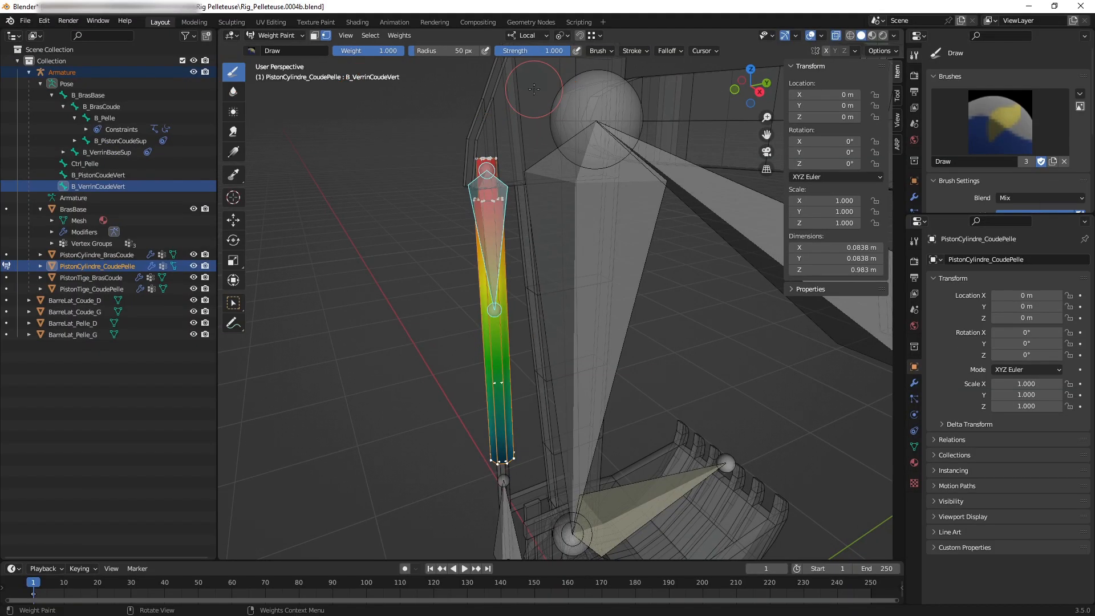
middle_click_drag(806, 343, 707, 302)
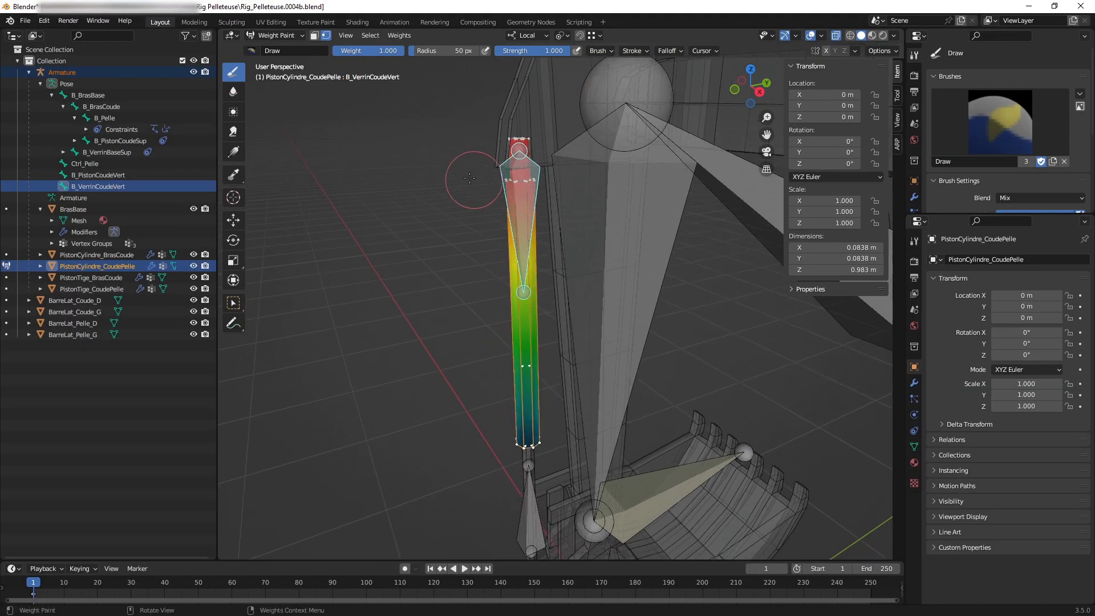
mouse_move(454, 173)
middle_mouse_down()
mouse_move(464, 193)
mouse_move(437, 206)
mouse_move(455, 223)
middle_mouse_up()
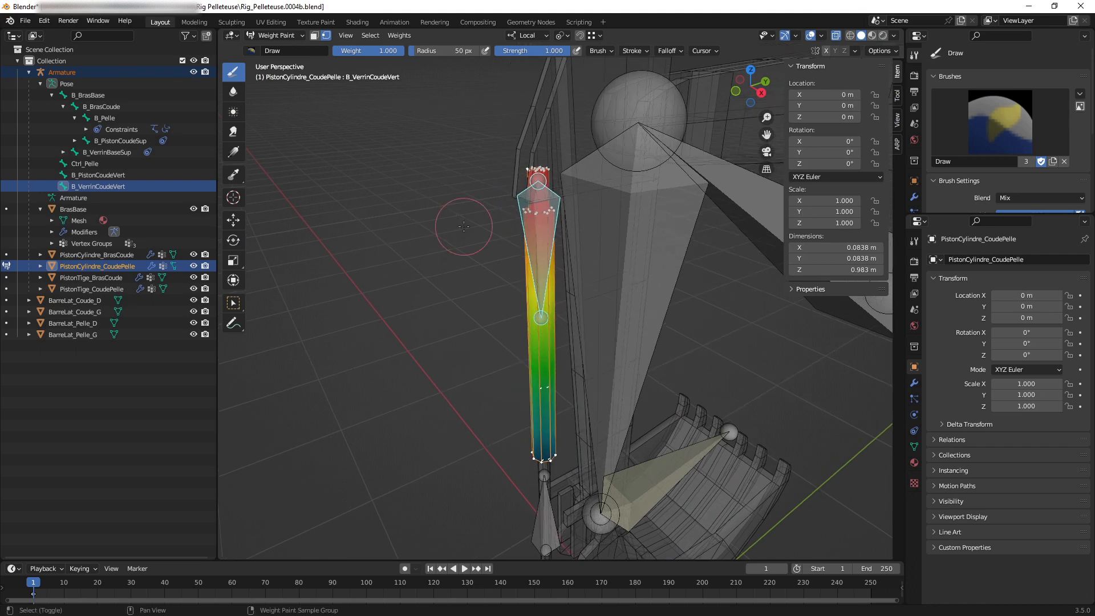
left_click(396, 38)
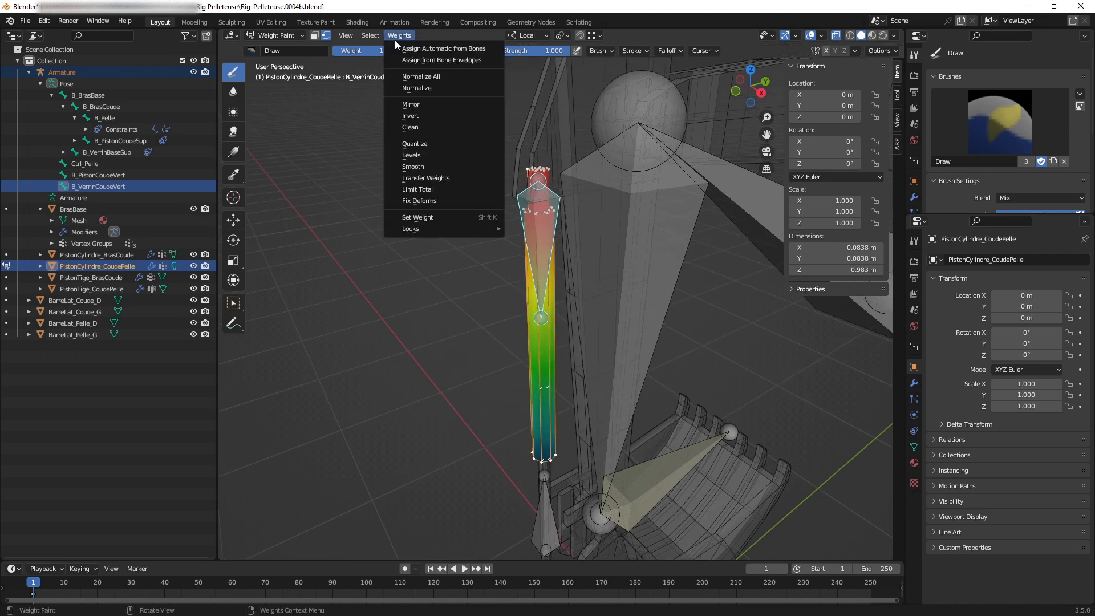
left_click(497, 219)
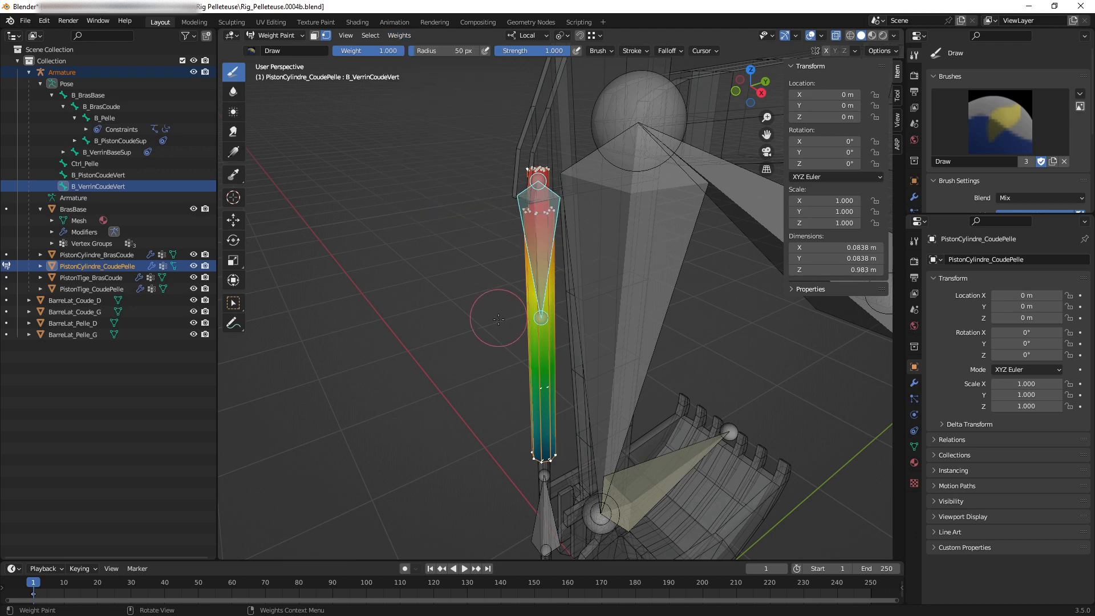
key("shift+k")
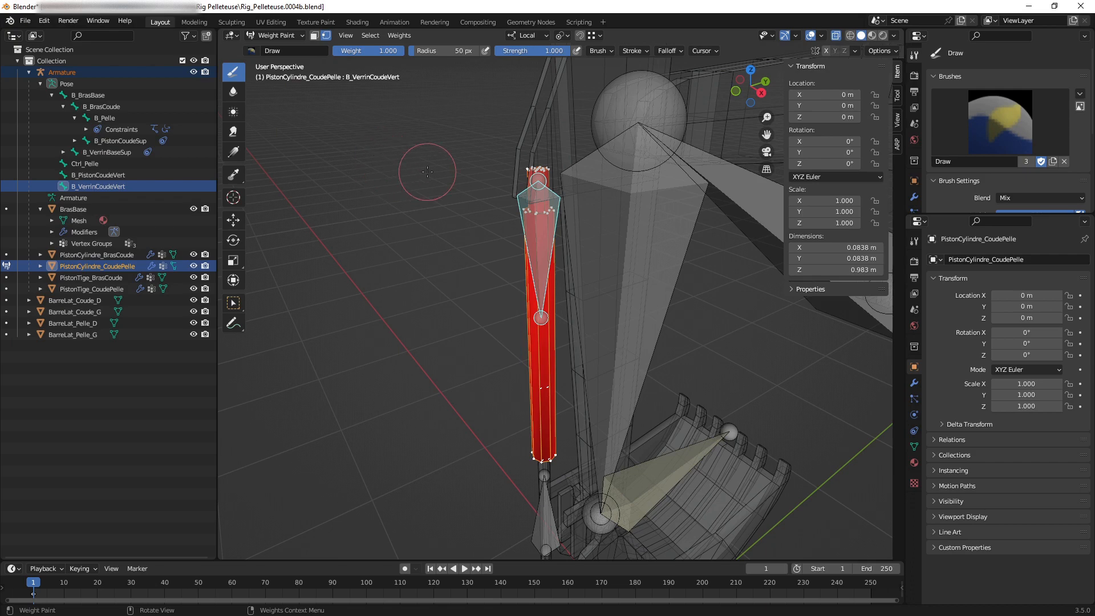
key("ctrl+1")
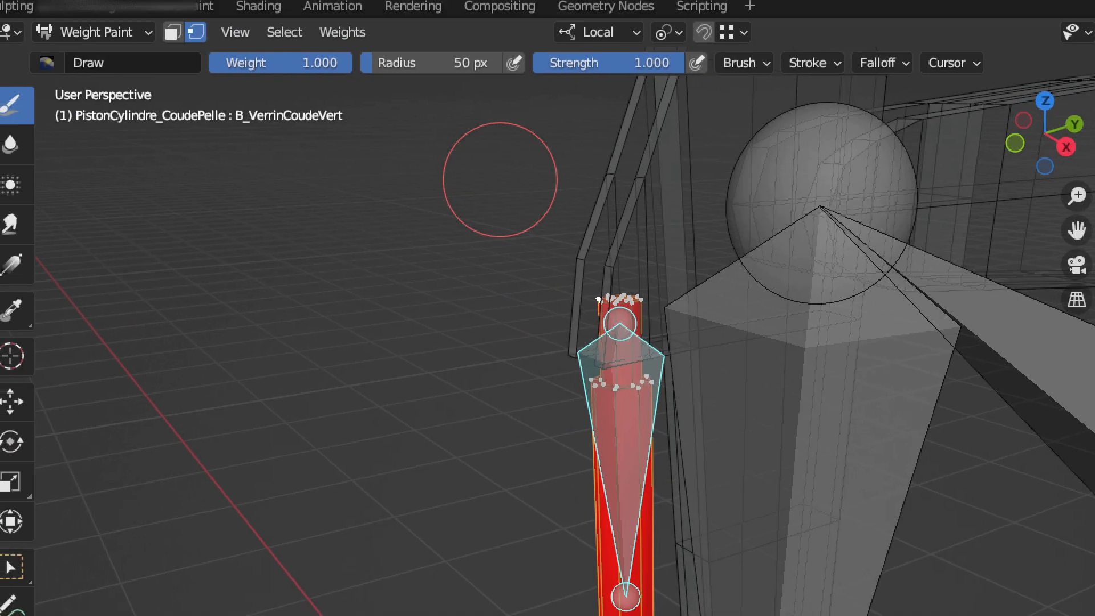
left_click(360, 46)
left_click_drag(347, 41, 375, 67)
left_click_drag(307, 134, 300, 75)
mouse_move(566, 83)
left_mouse_down()
mouse_move(752, 80)
mouse_move(678, 76)
left_mouse_up()
key("Escape")
middle_click_drag(556, 314, 315, 63)
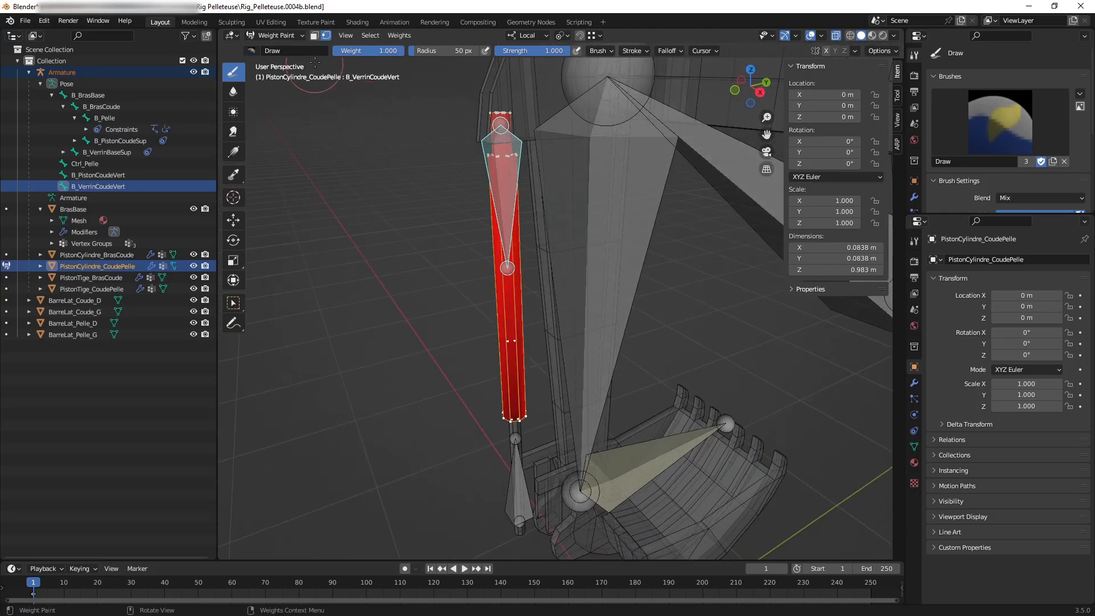
Turn off vertex selection masking and pick B_PistonCoudeVert to check its weights on the cylinder.
left_click(326, 35)
middle_click_drag(466, 306, 488, 304)
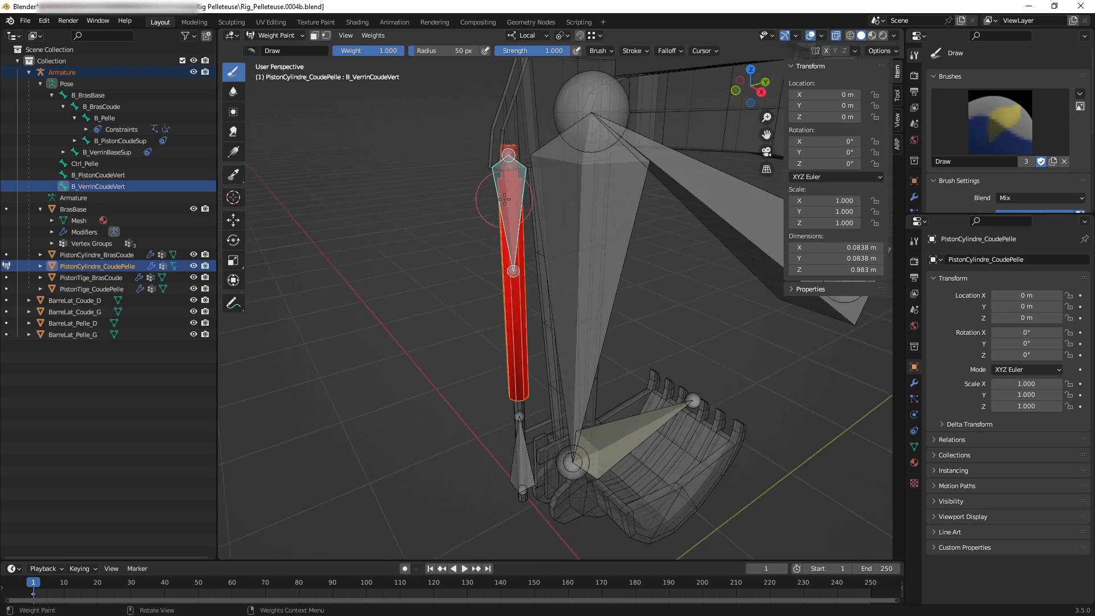
mouse_move(505, 206)
middle_mouse_down()
mouse_move(515, 209)
mouse_move(509, 399)
middle_mouse_up()
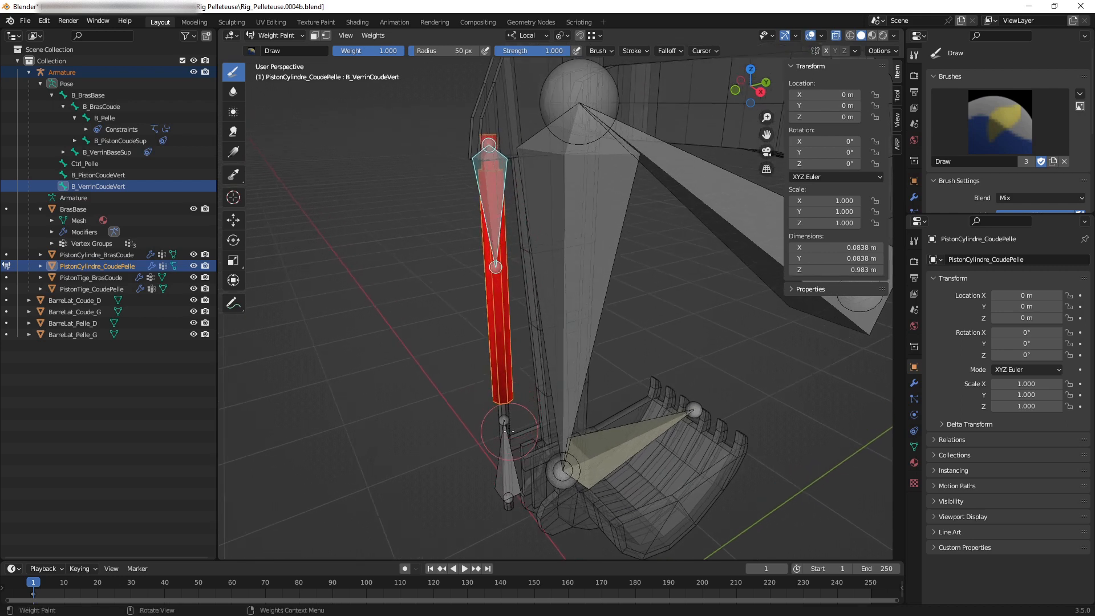
left_click(509, 461, "ctrl")
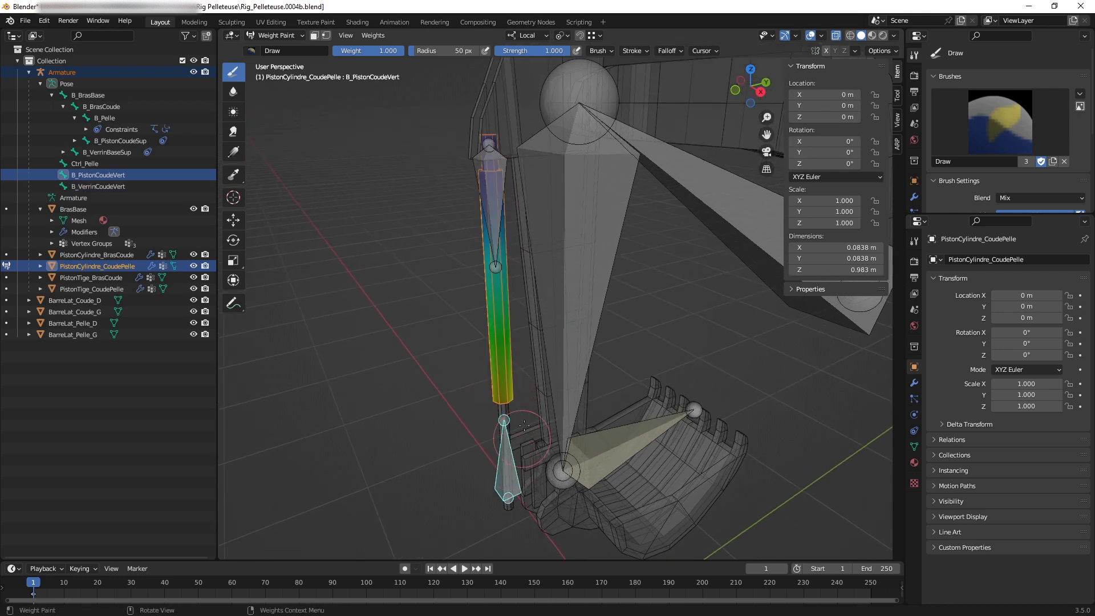
middle_click_drag(514, 422, 530, 402)
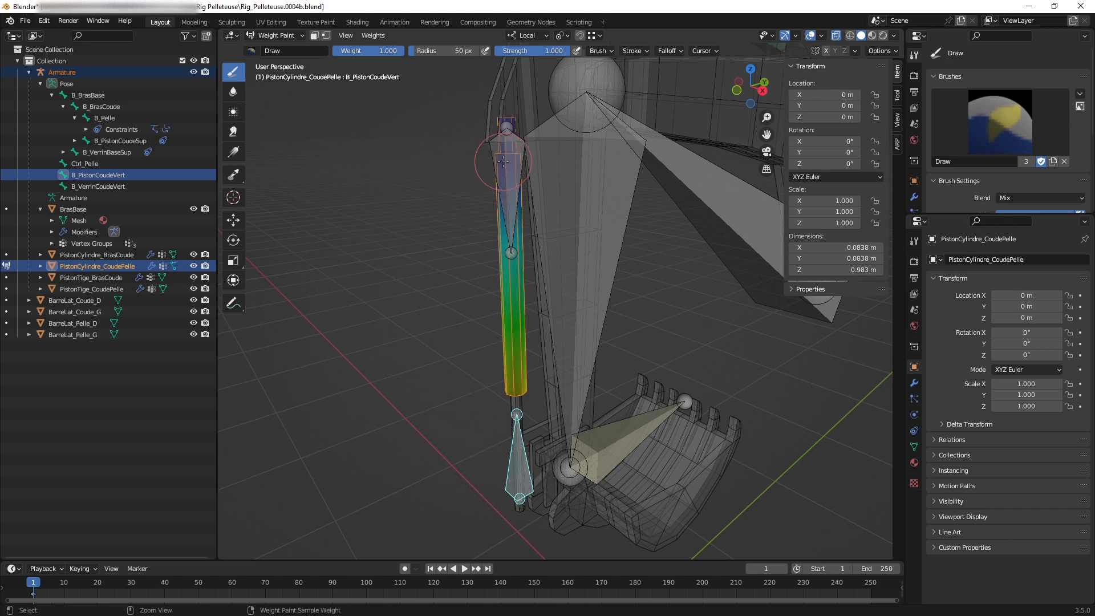
Make B_VerrinCoudeVert the active bone and normalize all the cylinder's vertex groups.
left_click(520, 186, "ctrl")
middle_click_drag(521, 186, 515, 174)
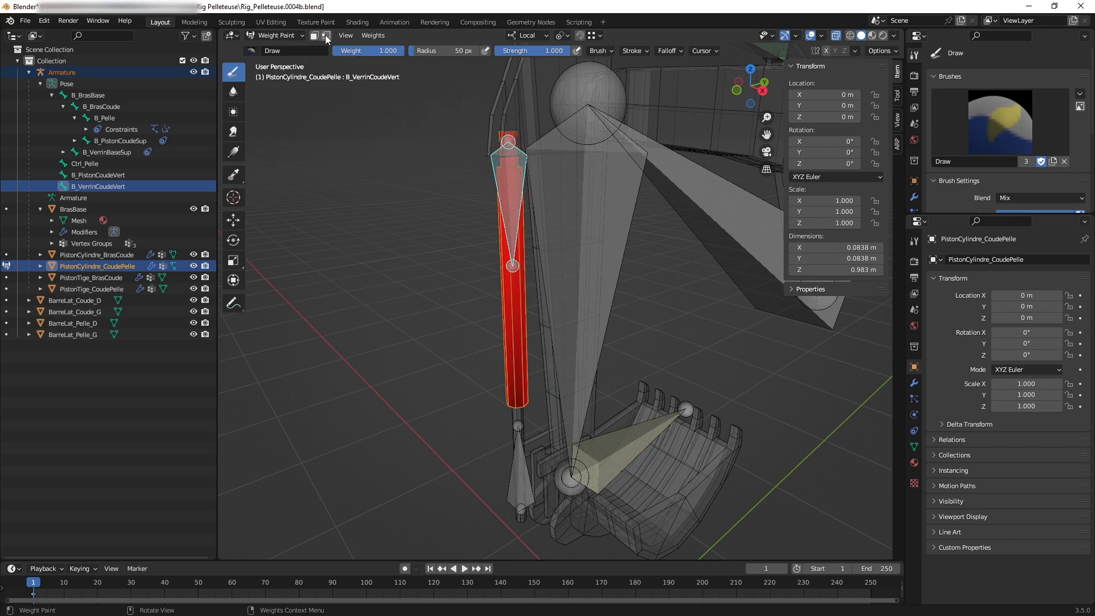
left_click(370, 35)
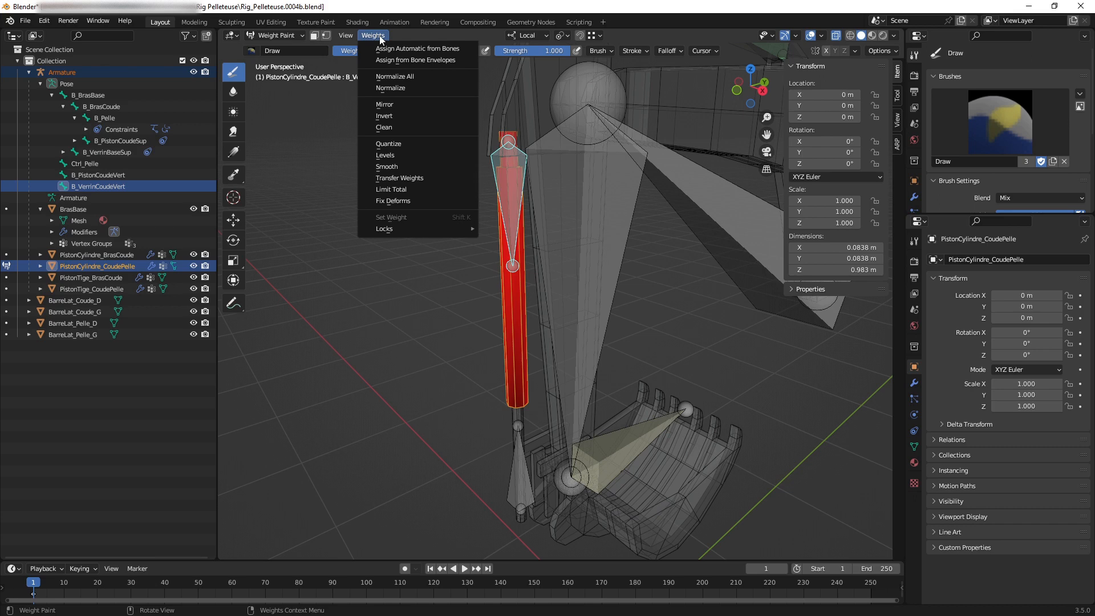
left_click(414, 78)
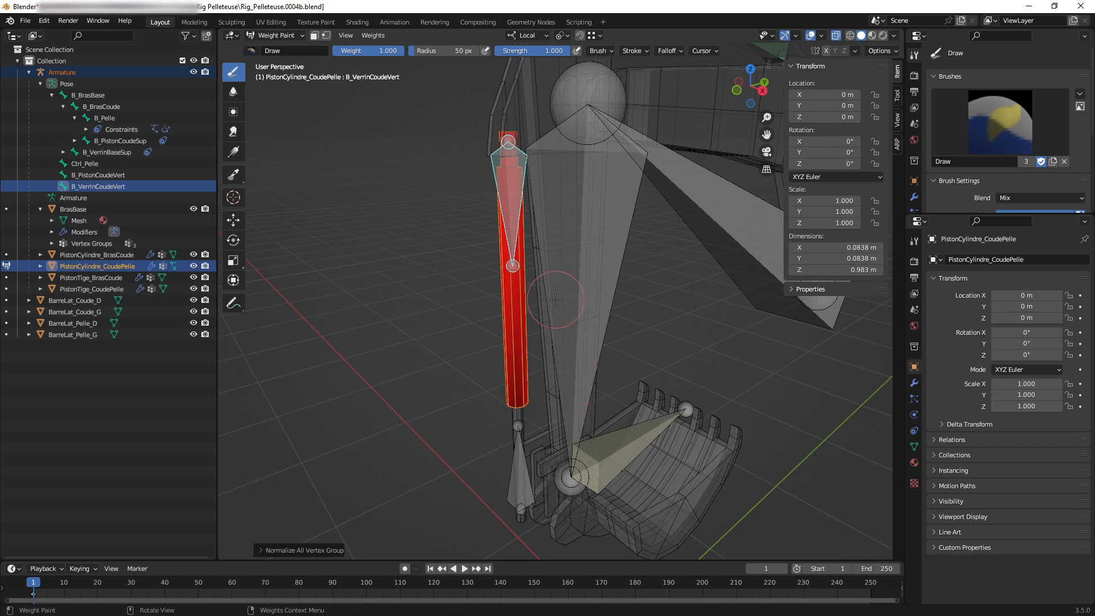
Pick B_PistonCoudeVert and B_BrasCoude to check their influence on the cylinder, and make B_VerrinCoudeVert the active bone again.
mouse_move(556, 300)
middle_mouse_down()
mouse_move(554, 288)
mouse_move(485, 292)
middle_mouse_up()
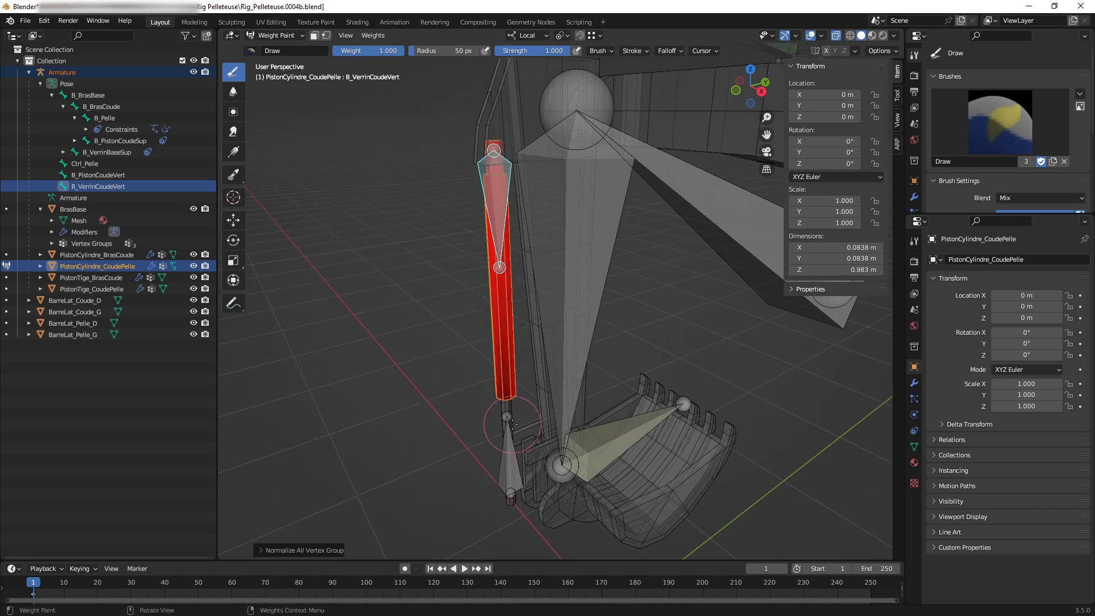
left_click(509, 439, "ctrl")
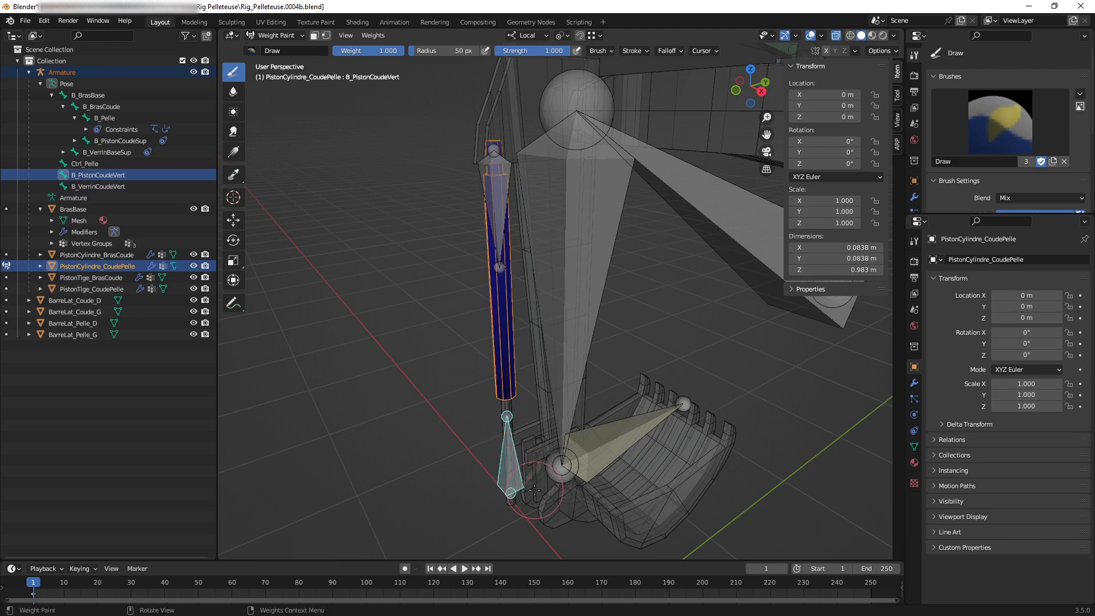
middle_click_drag(513, 442, 536, 454)
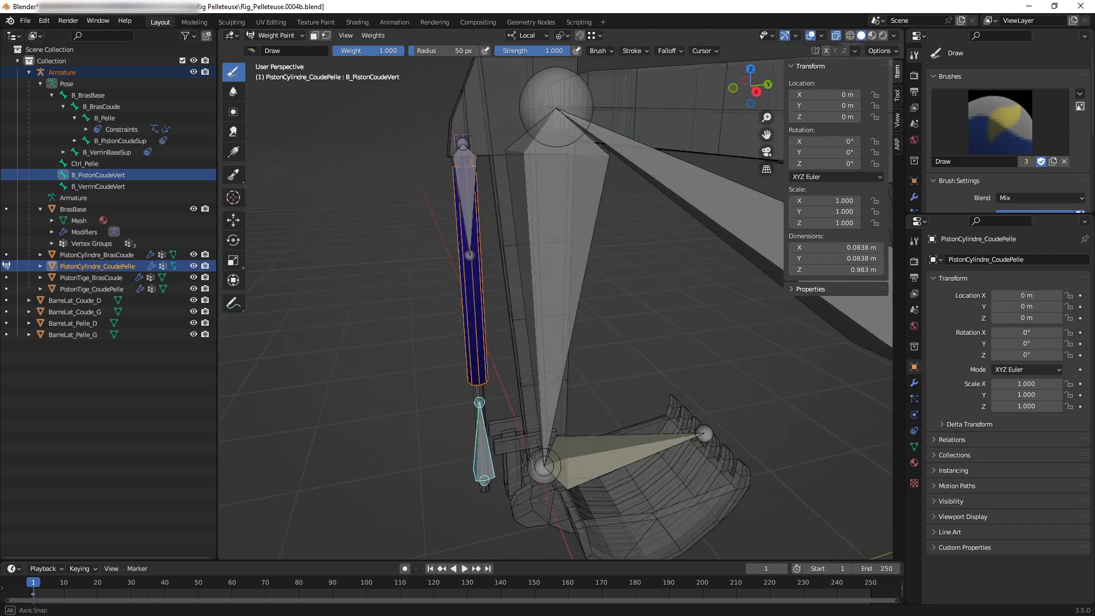
left_click(706, 183, "ctrl")
left_click(567, 198, "ctrl")
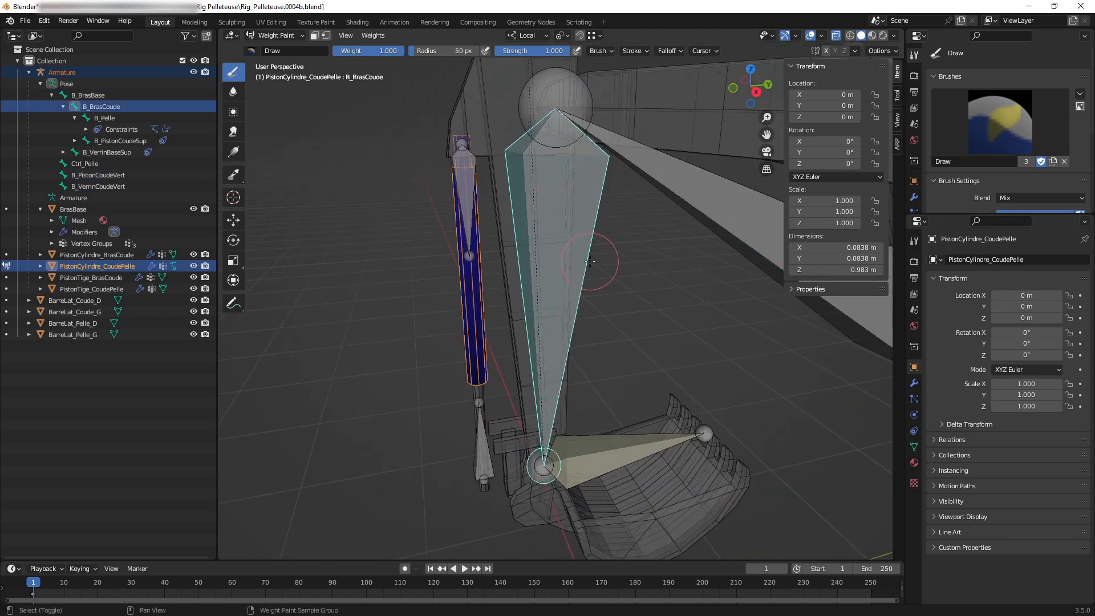
middle_click_drag(593, 262, 538, 313, "shift")
middle_click_drag(547, 305, 517, 303)
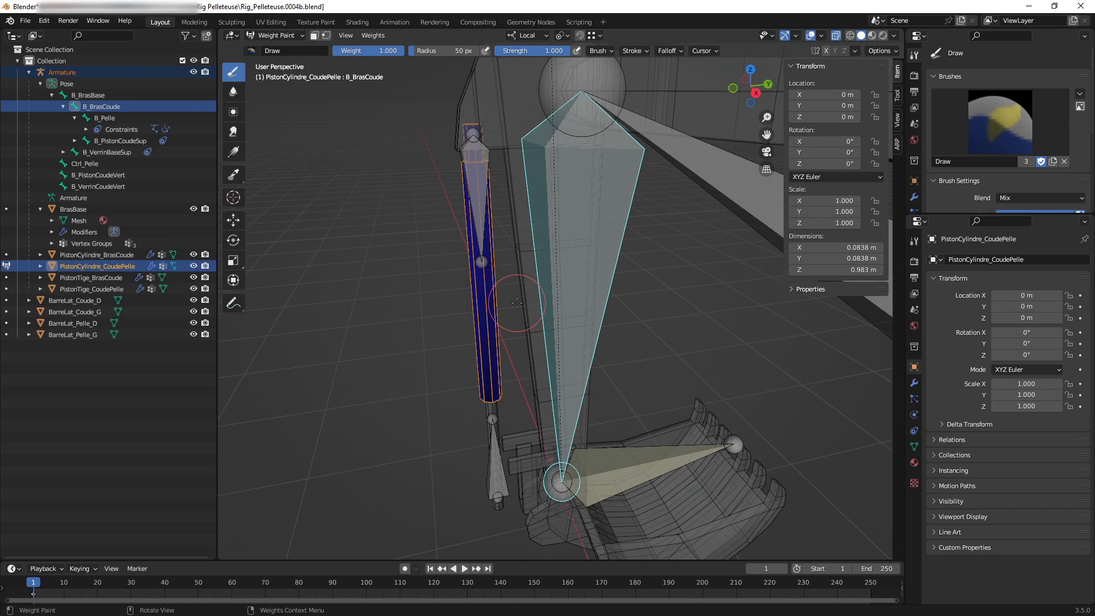
mouse_move(517, 303)
middle_mouse_down()
mouse_move(550, 307)
mouse_move(540, 306)
middle_mouse_up()
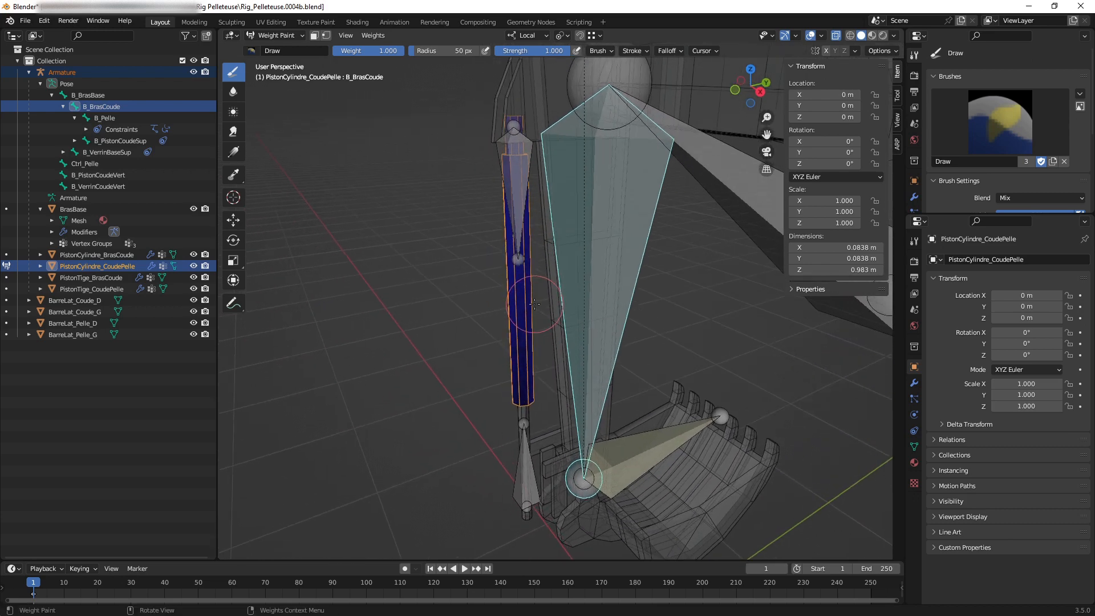
mouse_move(535, 303)
middle_mouse_down()
mouse_move(521, 304)
mouse_move(540, 332)
middle_mouse_up()
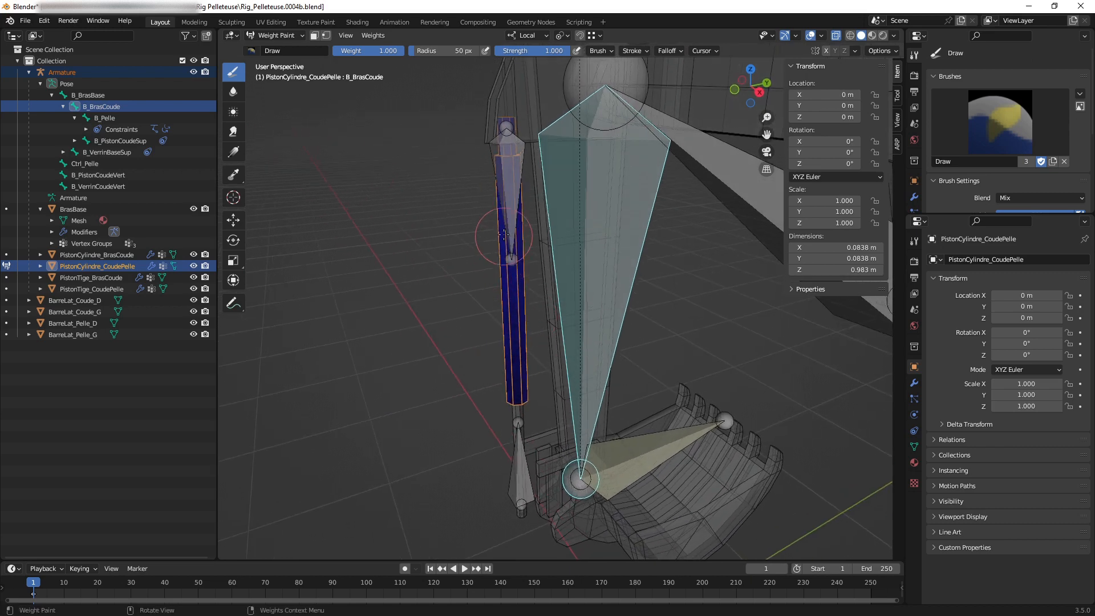
left_click(505, 197, "ctrl")
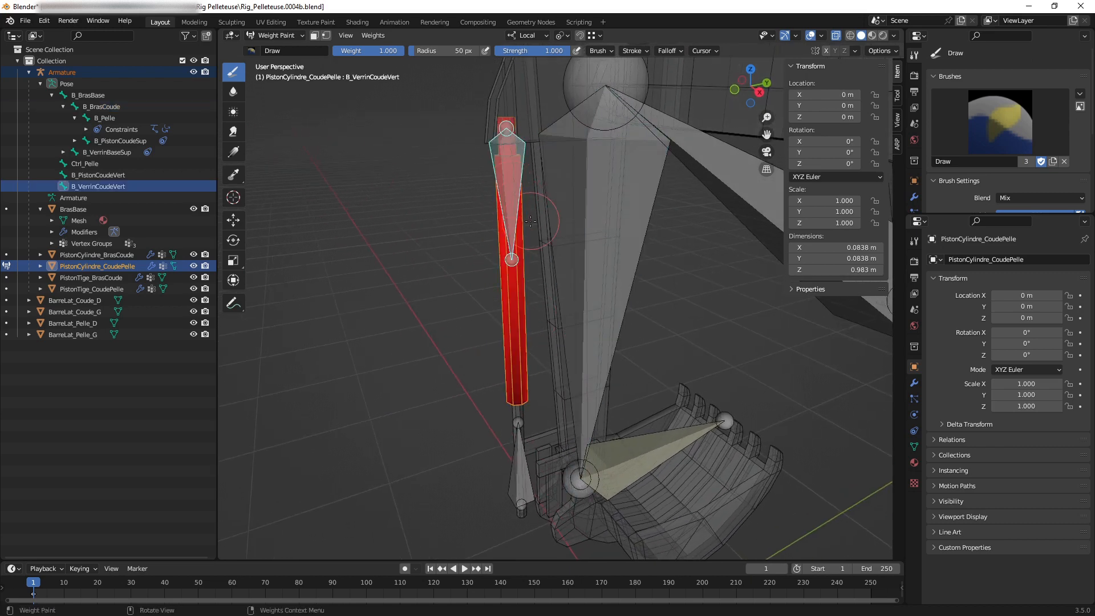
middle_click_drag(505, 197, 465, 206)
Leave Weight Paint mode, select the armature alone and enter Pose Mode with the B_VerrinCoudeVert bone selected.
left_click(300, 36)
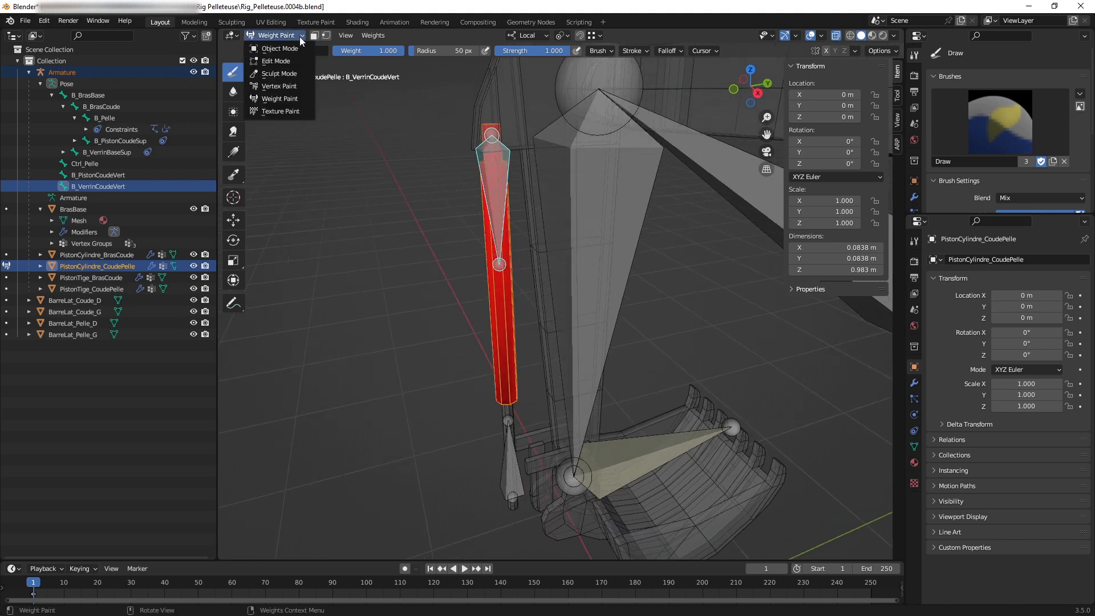
left_click(260, 49)
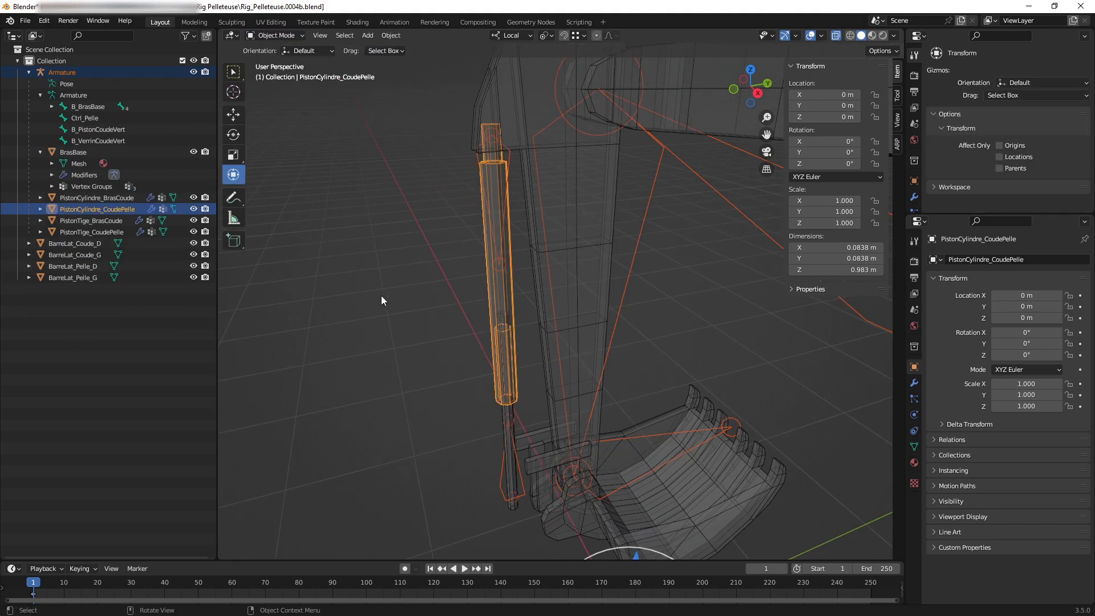
left_click(742, 213)
key("ctrl+Tab")
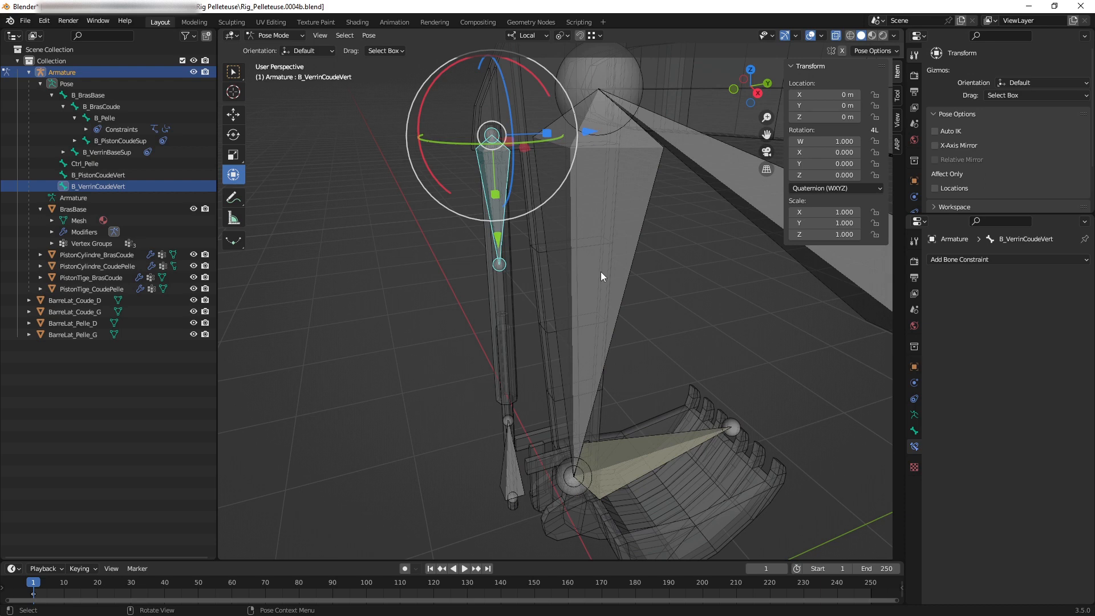
Try rotating and moving B_VerrinCoudeVert to test whether the cylinder follows it, undoing each trial pose.
middle_click_drag(481, 169, 437, 171)
left_click_drag(416, 153, 517, 254)
right_click(516, 253)
middle_click_drag(520, 264, 565, 259)
mouse_move(595, 157)
left_mouse_down()
mouse_move(604, 185)
mouse_move(600, 175)
left_mouse_up()
key("ctrl+z")
mouse_move(567, 226)
middle_mouse_down()
mouse_move(482, 229)
mouse_move(573, 224)
middle_mouse_up()
key("g")
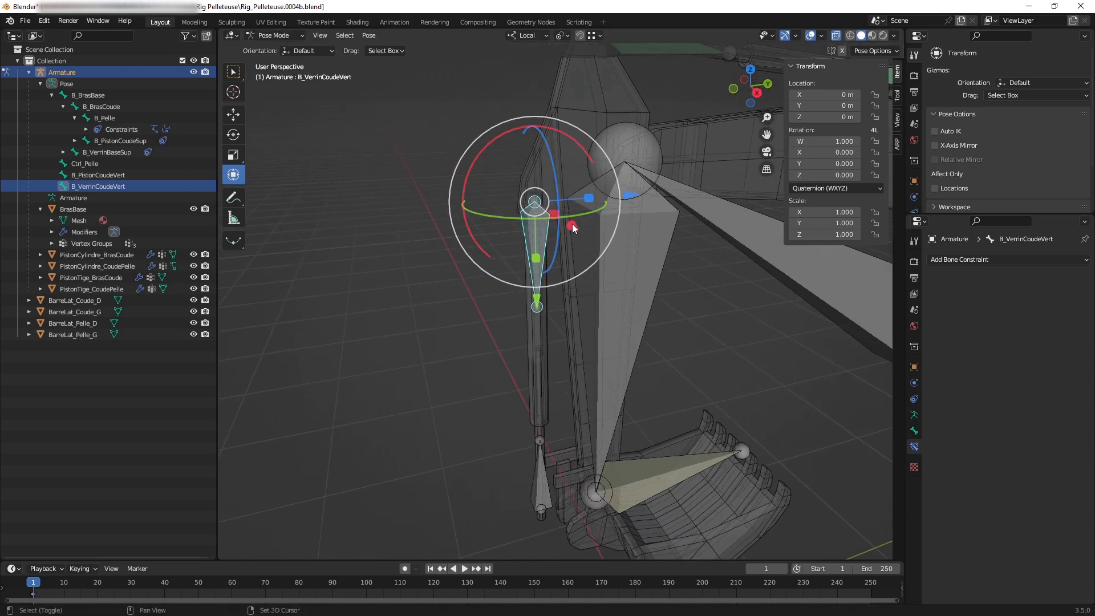
left_click_drag(479, 301, 491, 244)
key("ctrl+z")
middle_click_drag(539, 268, 515, 247)
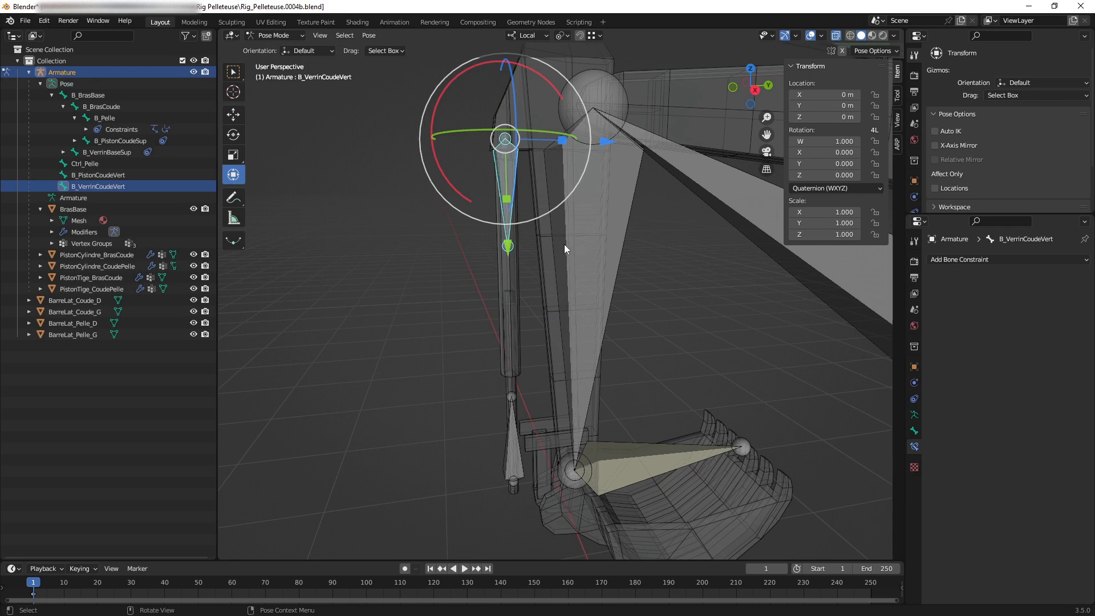
Test B_VerrinCoudeVert with another rotation and gizmo transform, reverting both trials.
middle_click_drag(563, 244, 530, 224)
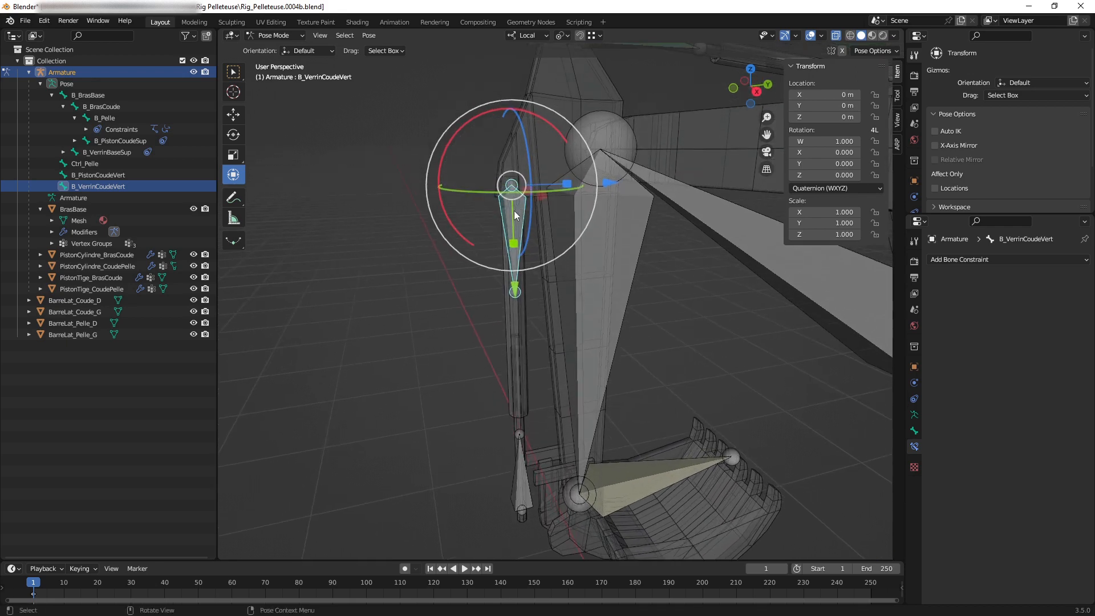
left_click_drag(442, 155, 471, 159)
key("ctrl+z")
middle_click_drag(560, 204, 557, 235)
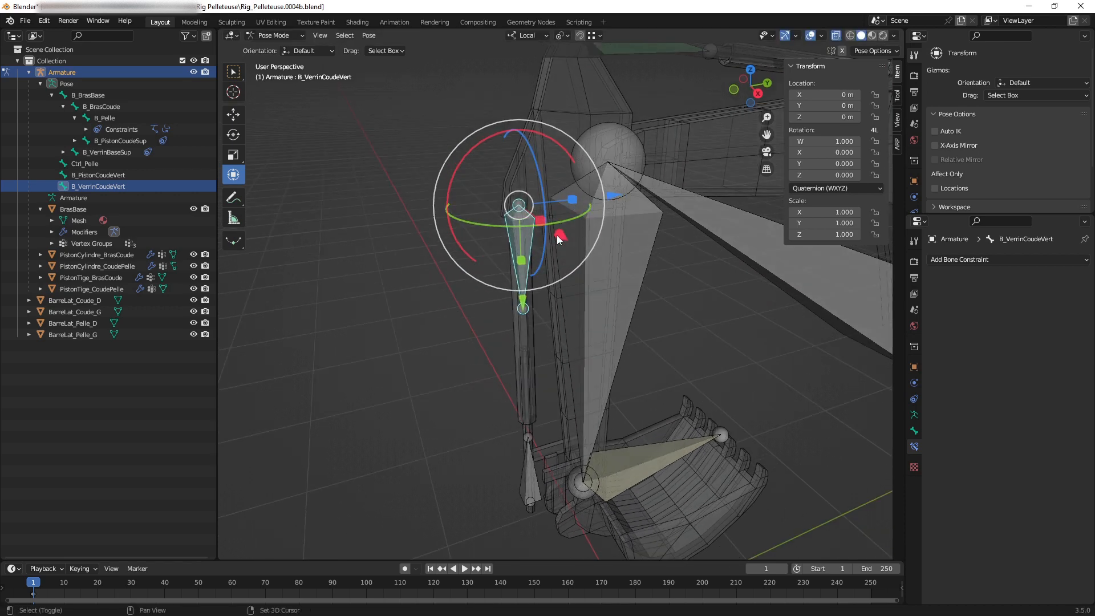
left_click_drag(537, 223, 512, 249)
right_click(512, 249)
middle_click_drag(519, 231, 511, 182)
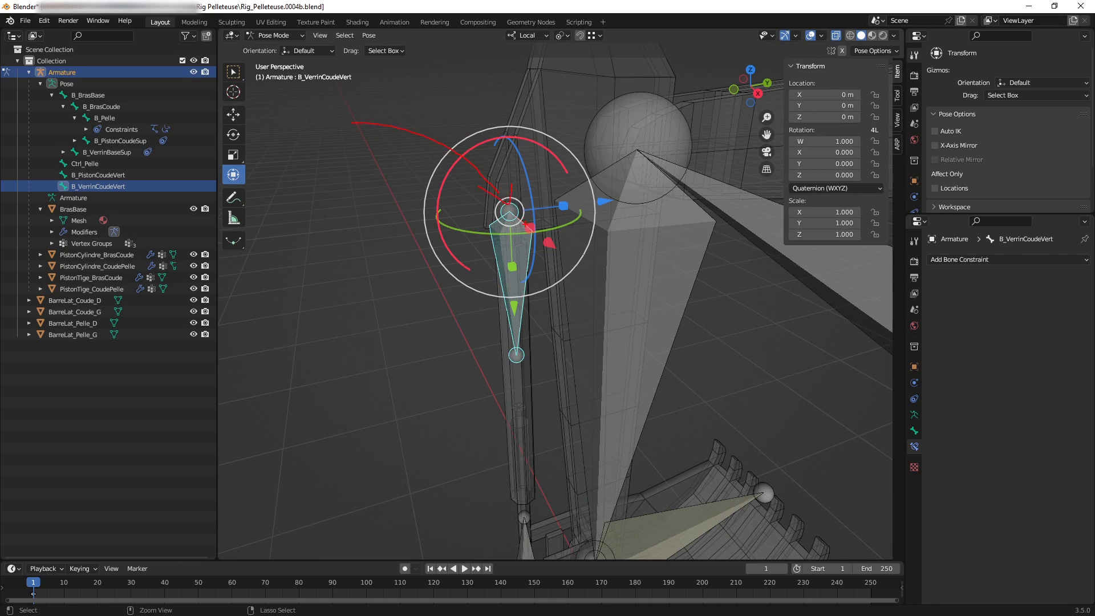
Select B_PistonCoudeVert, try moving it to test its influence, and undo the move.
middle_click_drag(561, 323, 537, 392)
left_click(536, 389)
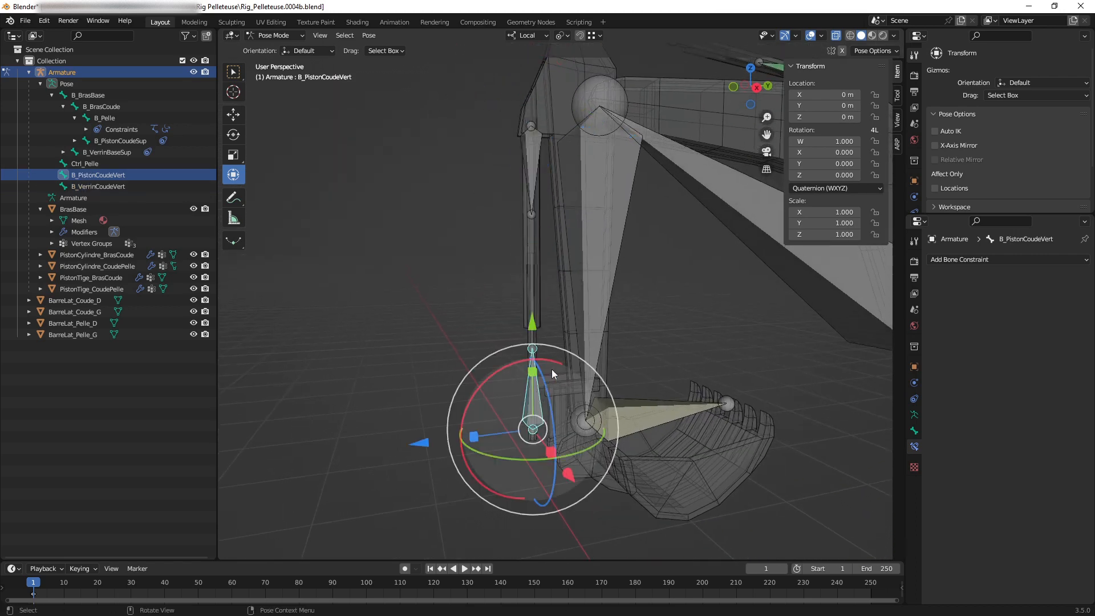
scroll(565, 422, "up", 2)
left_click_drag(573, 474, 422, 329)
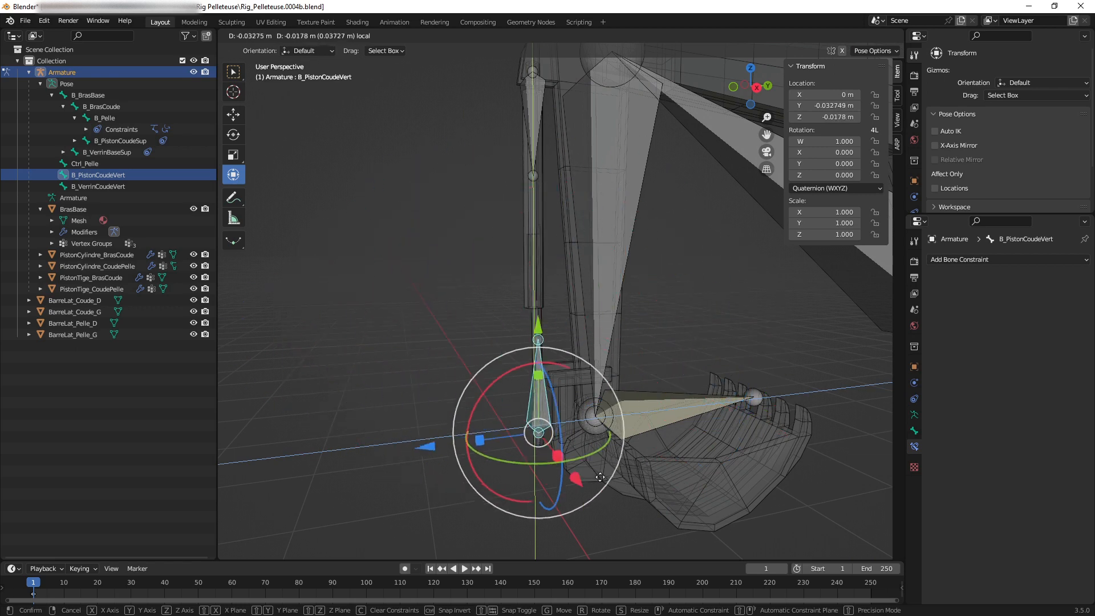
left_click(530, 347)
key("ctrl+z")
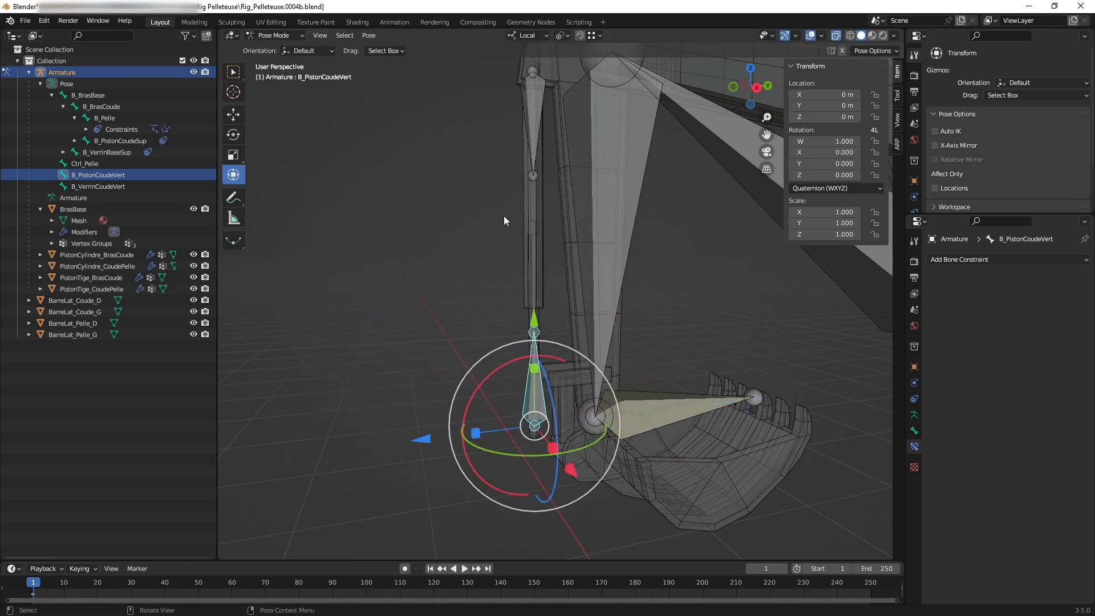
Return to Object Mode, select the armature and PistonTige_CoudePelle with the rod active, and enter Weight Paint mode.
left_click(273, 35)
left_click(268, 48)
mouse_move(608, 316)
middle_mouse_down()
mouse_move(549, 305)
mouse_move(645, 236)
mouse_move(502, 316)
mouse_move(398, 217)
middle_mouse_up()
left_click(700, 155)
left_click(714, 135)
left_click(490, 313)
left_click(300, 34)
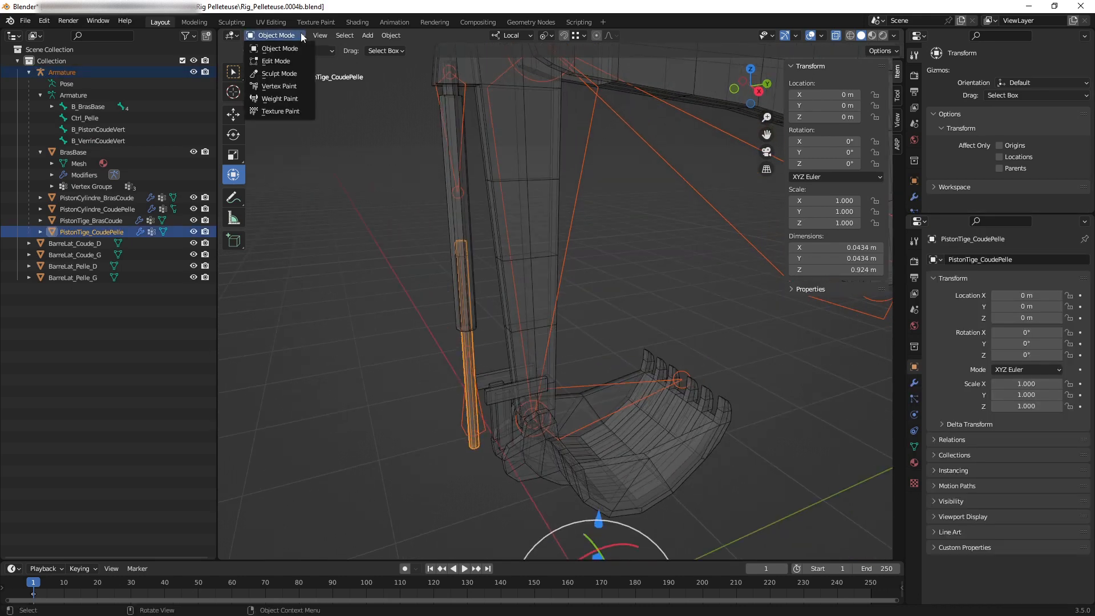
left_click(288, 99)
Pick the arm, bucket, cylinder and piston bones one after another to check their influence on the rod.
scroll(557, 294, "up", 3)
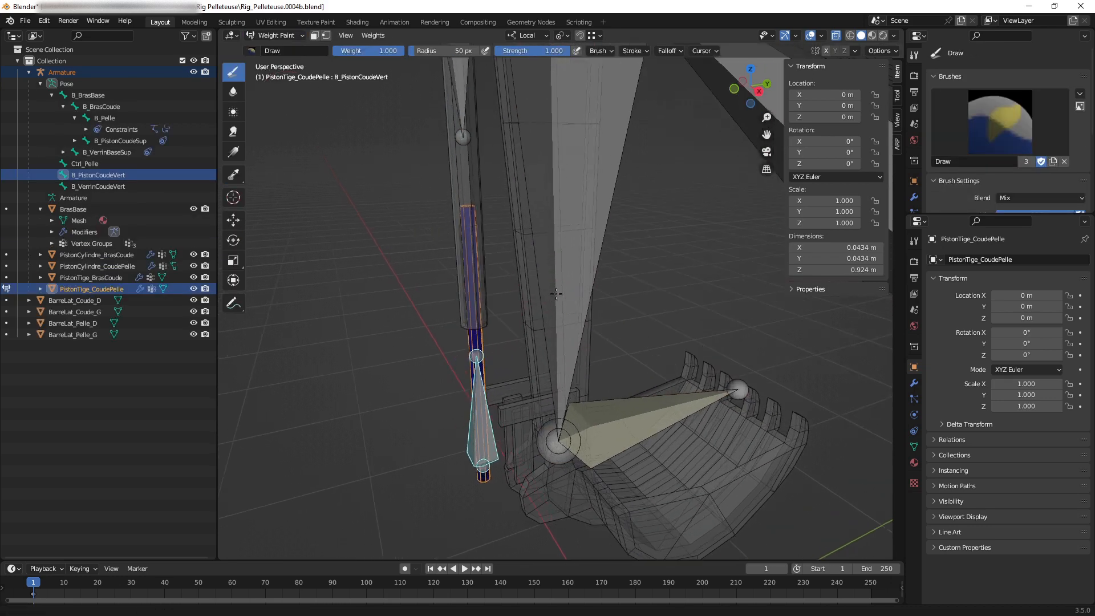
middle_click_drag(556, 294, 541, 317, "shift")
scroll(576, 286, "down", 2)
left_click(508, 207, "ctrl")
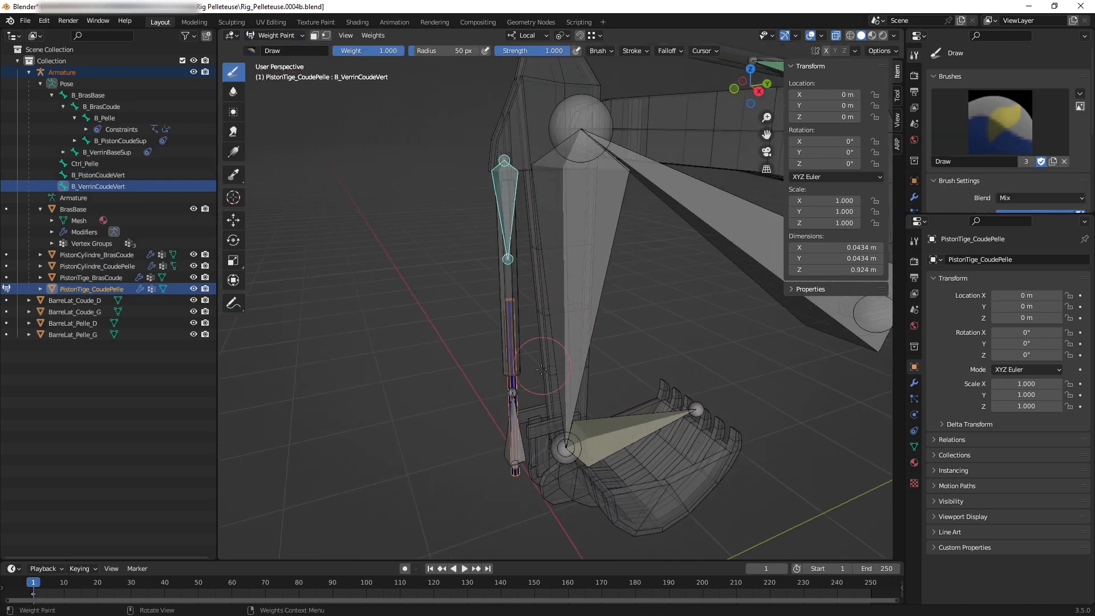
left_click(511, 399, "ctrl")
left_click(573, 285, "ctrl")
left_click(692, 252, "ctrl")
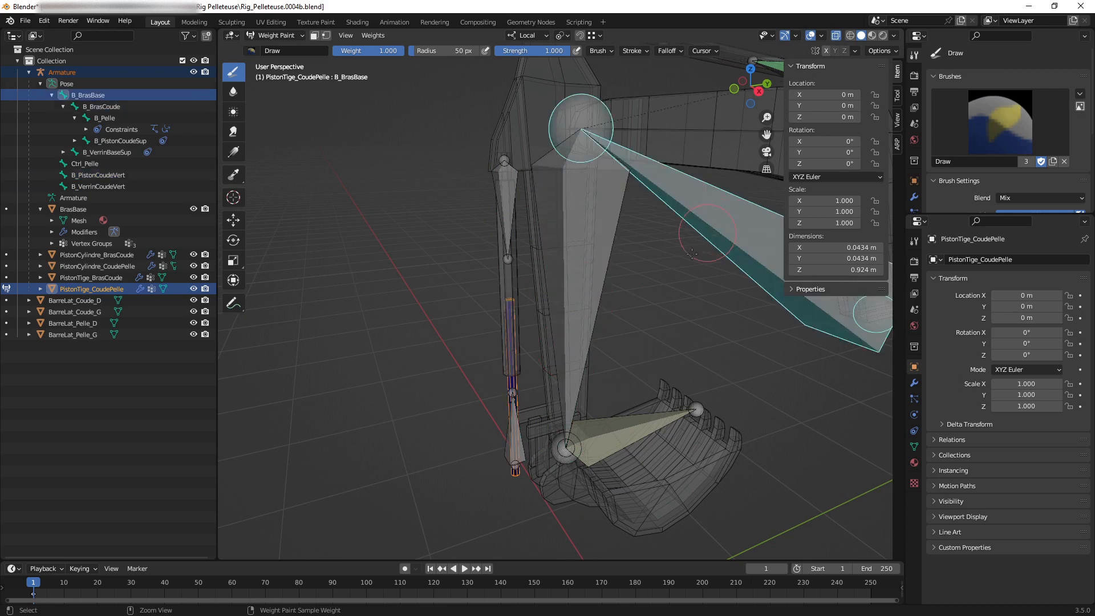
left_click(613, 437, "ctrl")
left_click(516, 435, "ctrl")
mouse_move(547, 376)
middle_mouse_down()
mouse_move(562, 361)
mouse_move(545, 339)
mouse_move(555, 337)
mouse_move(543, 358)
middle_mouse_up()
Compare the rod's weights for B_BrasCoude, B_VerrinCoudeVert and B_PistonCoudeVert, leaving B_PistonCoudeVert as the active bone.
left_click(580, 272, "ctrl")
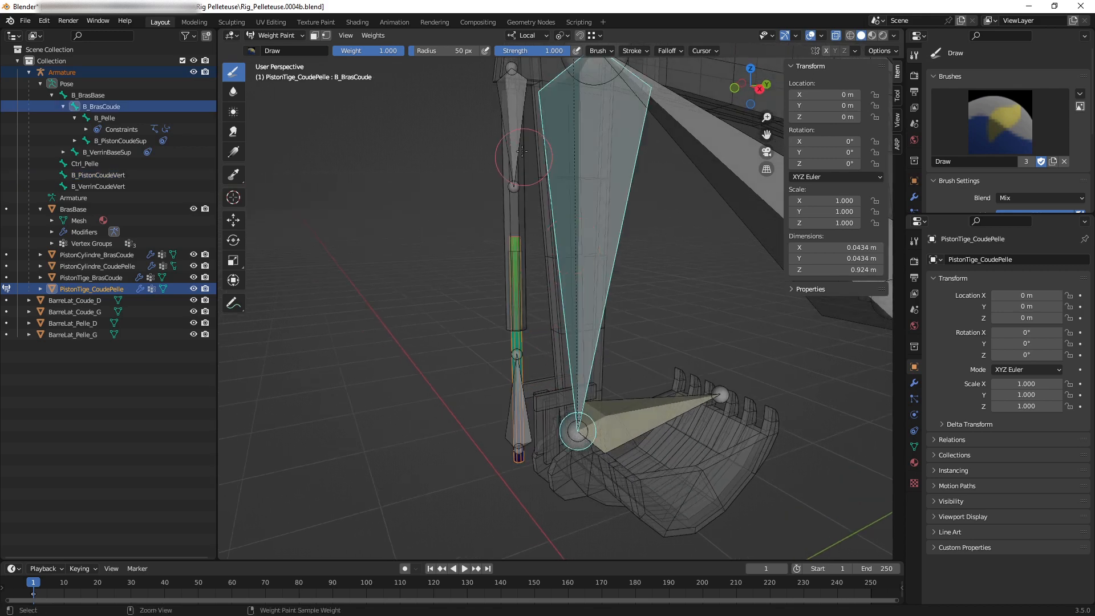
left_click(522, 400, "ctrl")
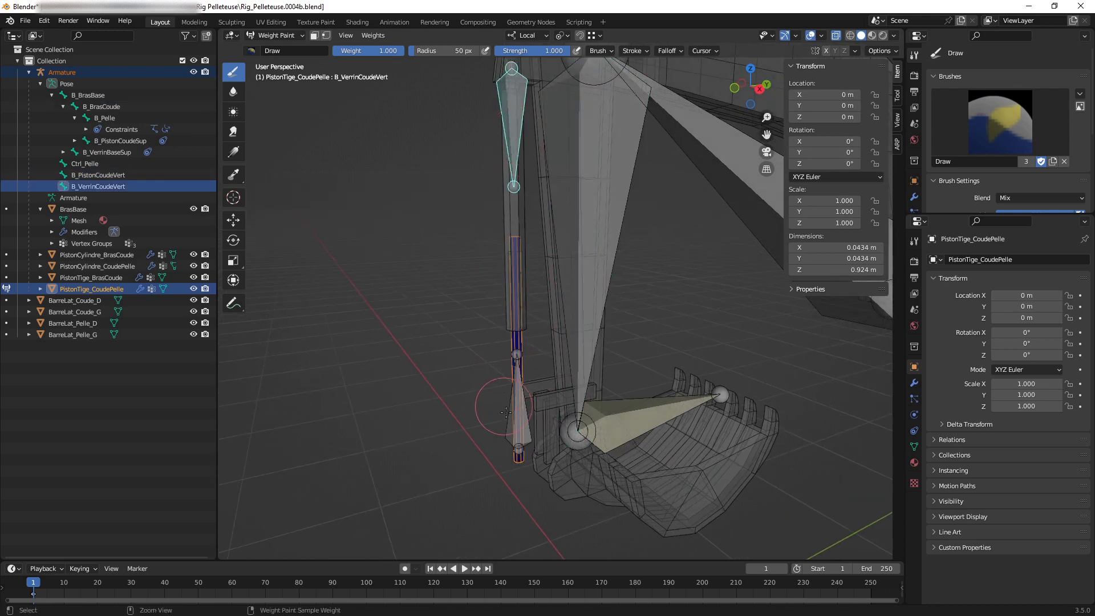
left_click(588, 303, "ctrl")
left_click(514, 409, "ctrl")
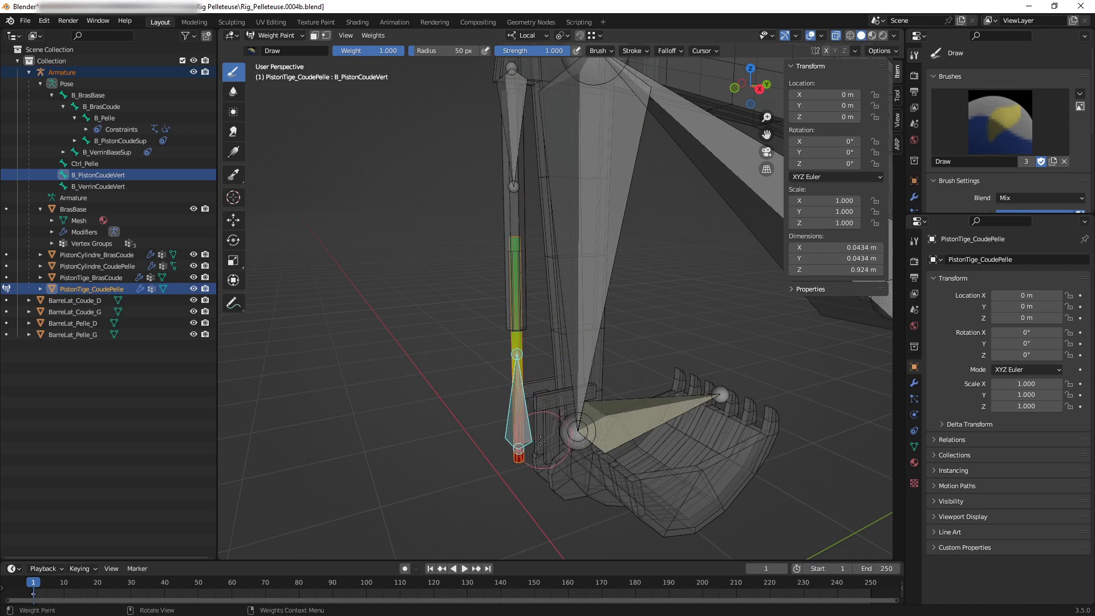
scroll(534, 398, "up", 2)
middle_click_drag(562, 392, 562, 387)
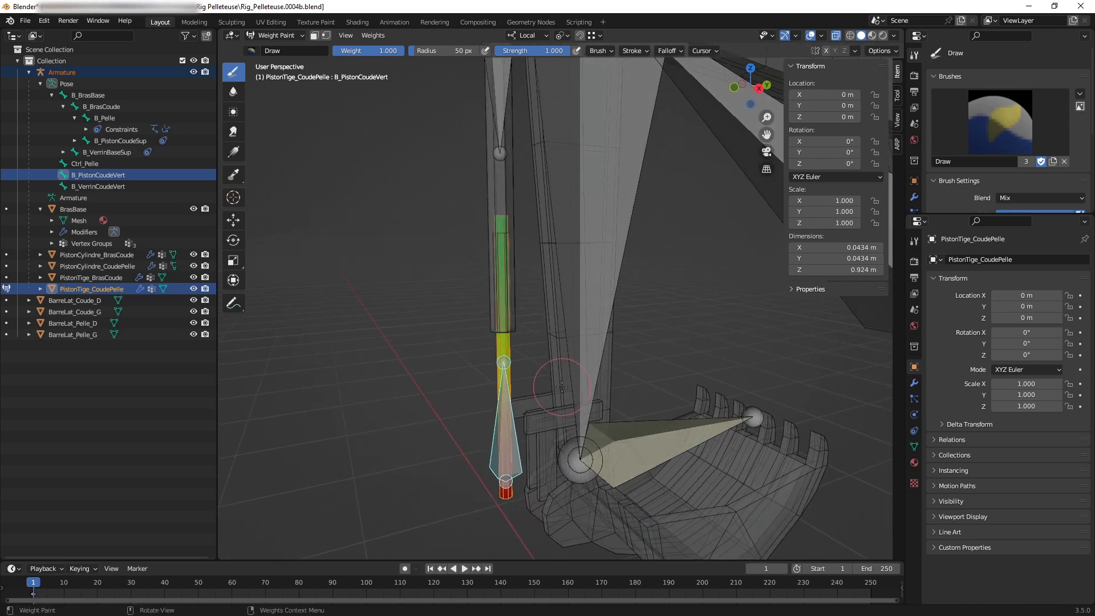
left_click(587, 353, "ctrl")
left_click(502, 427, "ctrl")
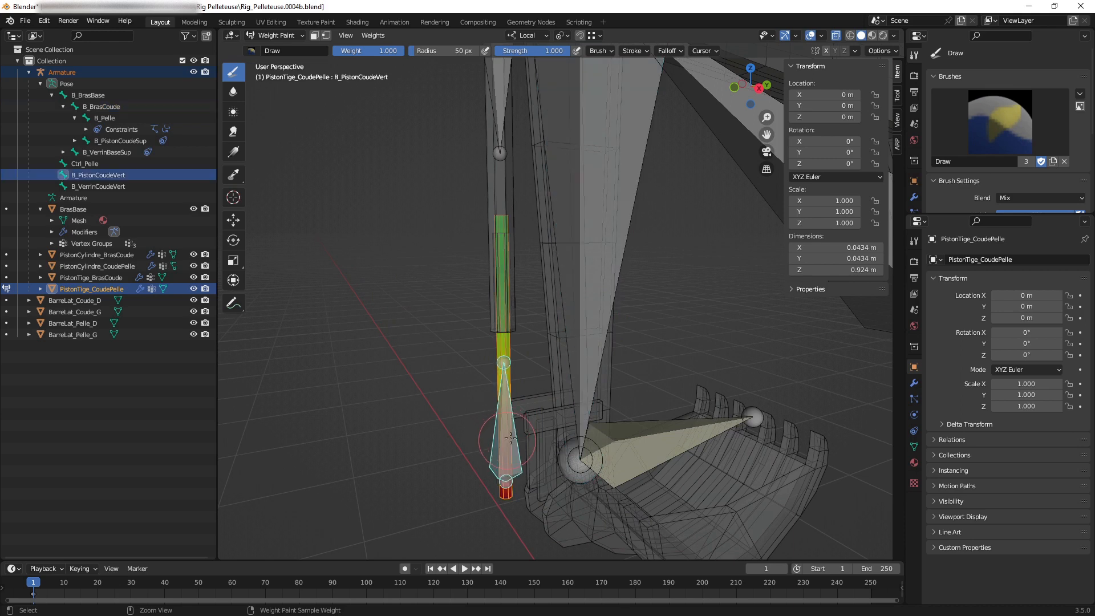
left_click(602, 335, "ctrl")
left_click(505, 122, "ctrl")
mouse_move(529, 222)
middle_mouse_down()
mouse_move(545, 242)
mouse_move(516, 422)
mouse_move(561, 382)
mouse_move(563, 364)
middle_mouse_up()
left_click(513, 450, "ctrl")
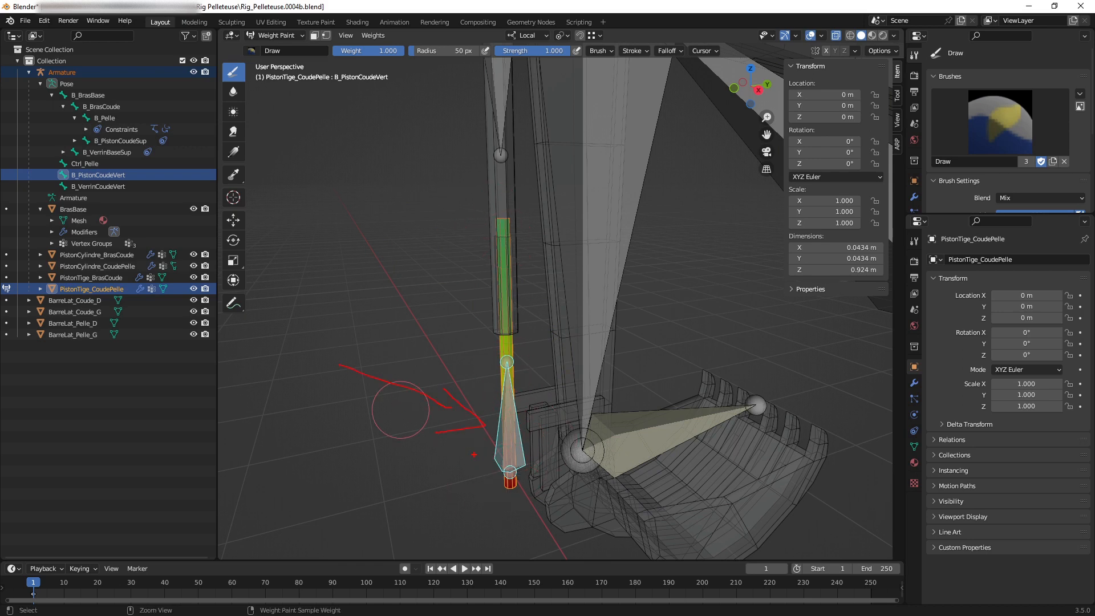
Using vertex selection masking, set all the rod's vertices to a weight of 1.000 for B_PistonCoudeVert, and turn the masking off.
key("Escape")
left_click(326, 35)
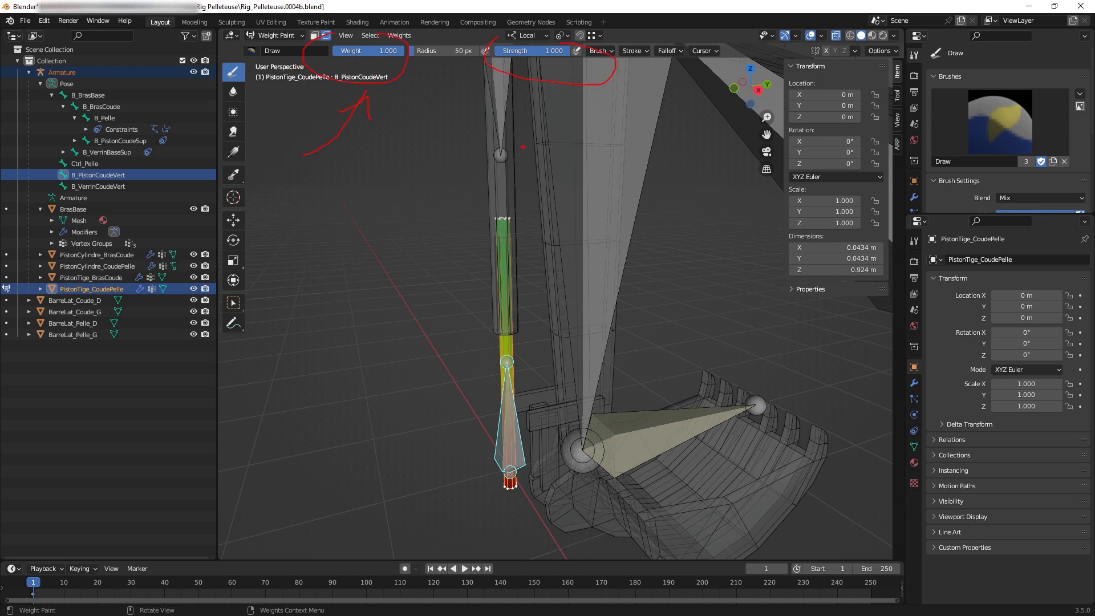
key("Escape")
key("shift+k")
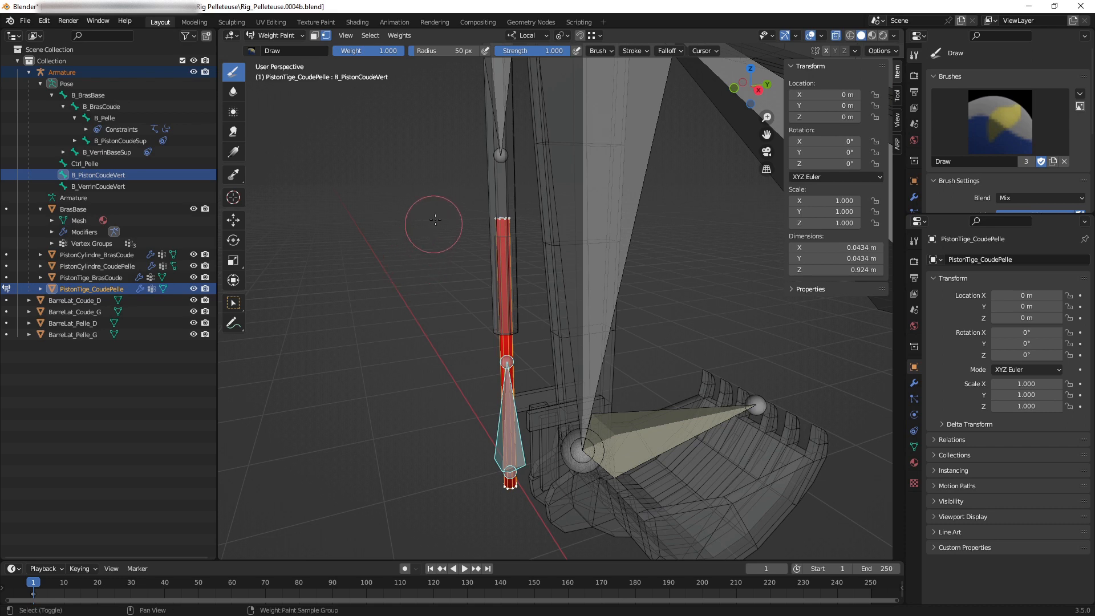
middle_click_drag(428, 221, 388, 171)
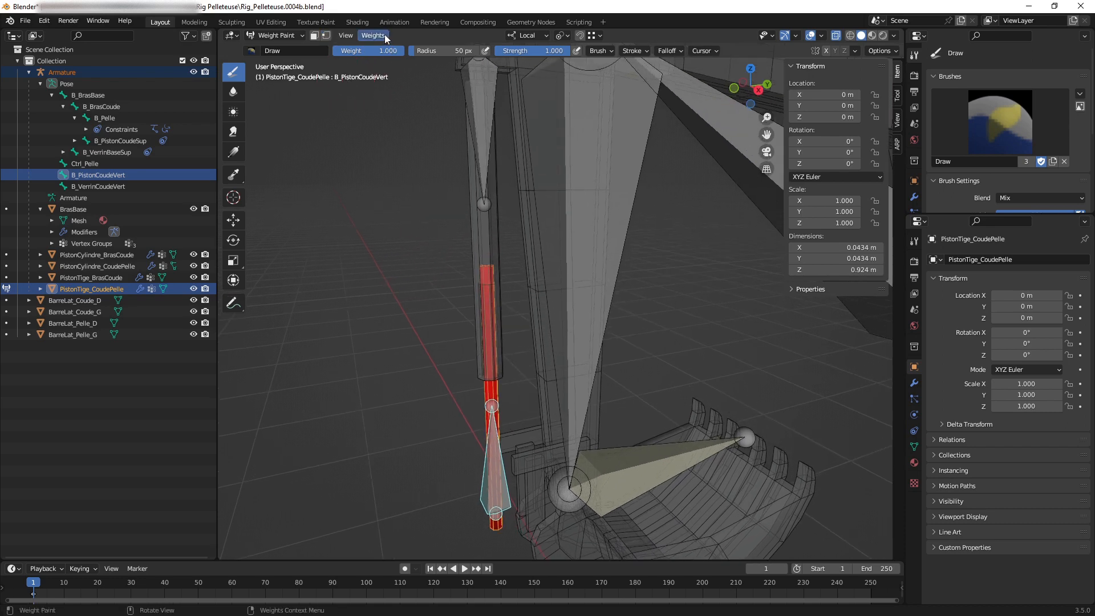
Normalize all the vertex groups of PistonTige_CoudePelle.
left_click(385, 35)
left_click(419, 77)
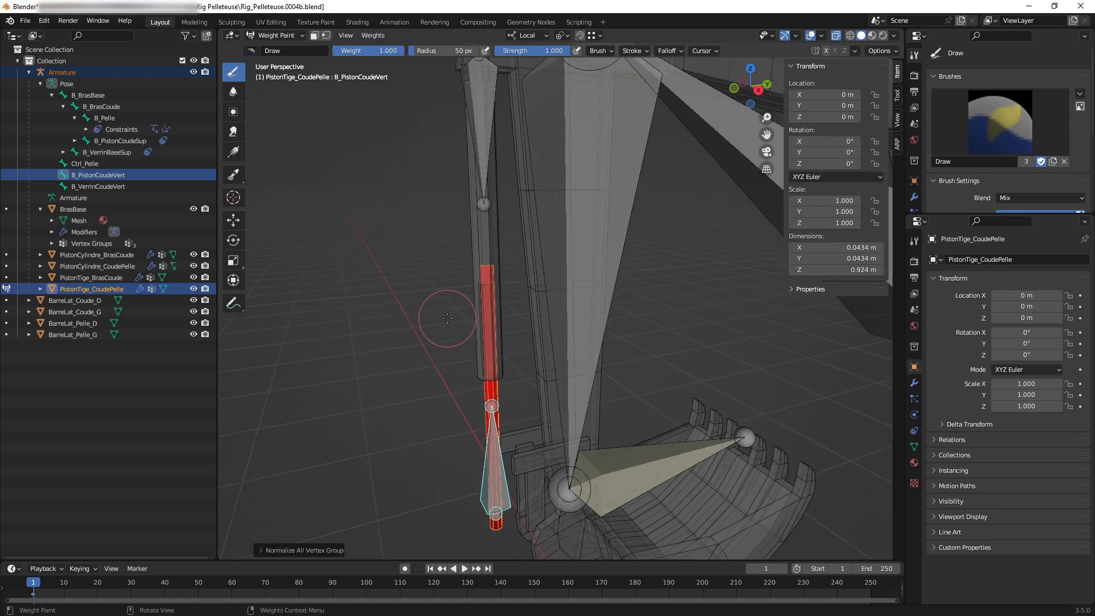
Check the rod's normalized weights by activating the arm, cylinder and bucket control bones in turn, ending on B_PistonCoudeVert.
left_click(583, 278, "ctrl")
middle_click_drag(568, 302, 557, 373, "shift")
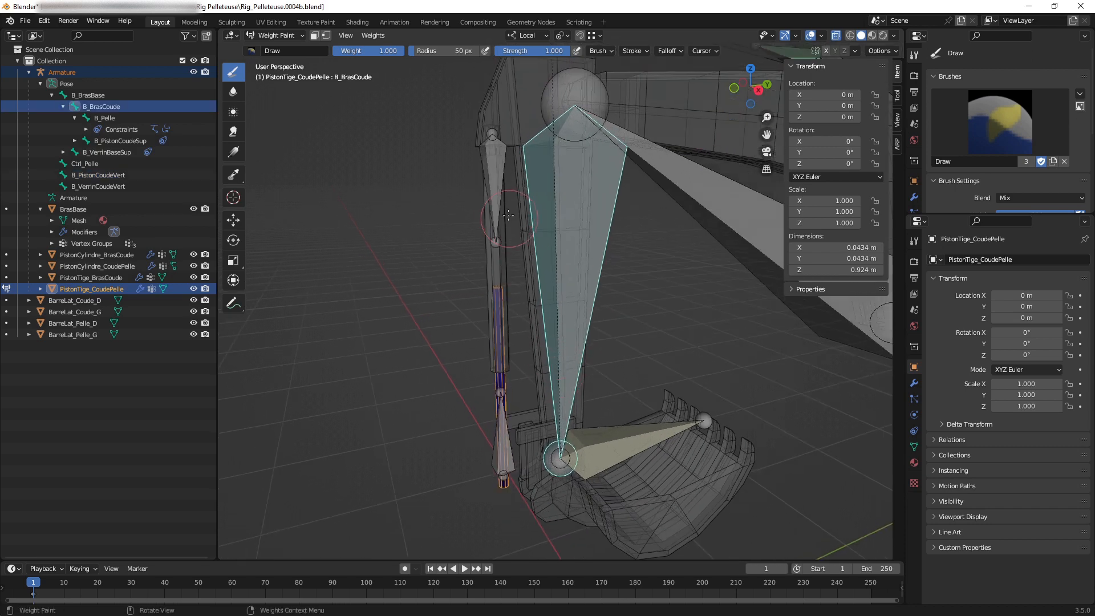
left_click(499, 192, "ctrl")
left_click(557, 225, "ctrl")
left_click(633, 441, "ctrl")
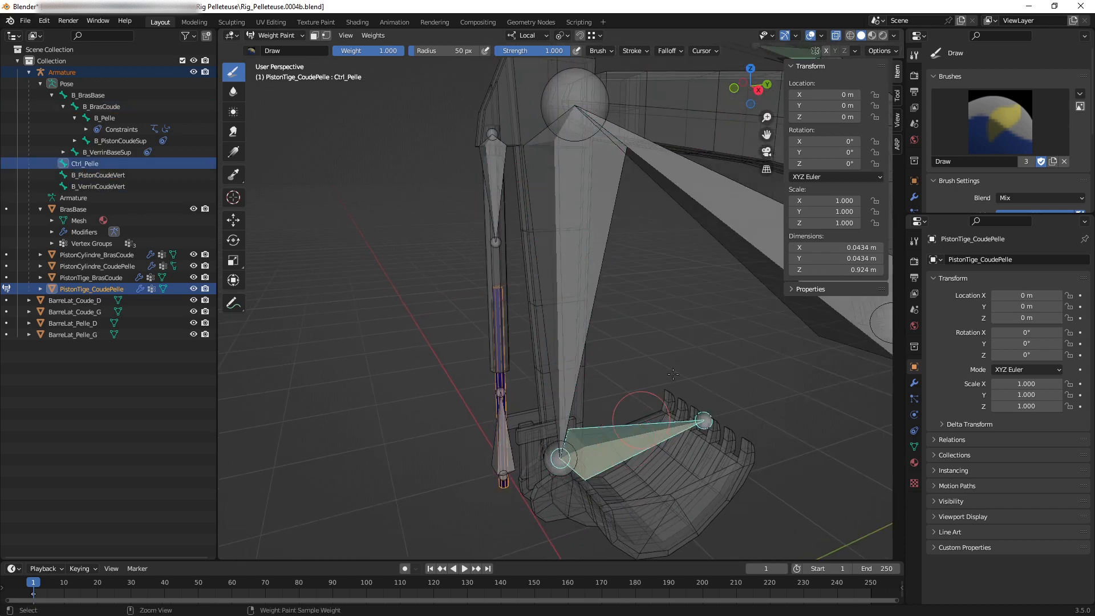
left_click(725, 218, "ctrl")
left_click(565, 177, "ctrl")
left_click(497, 192, "ctrl")
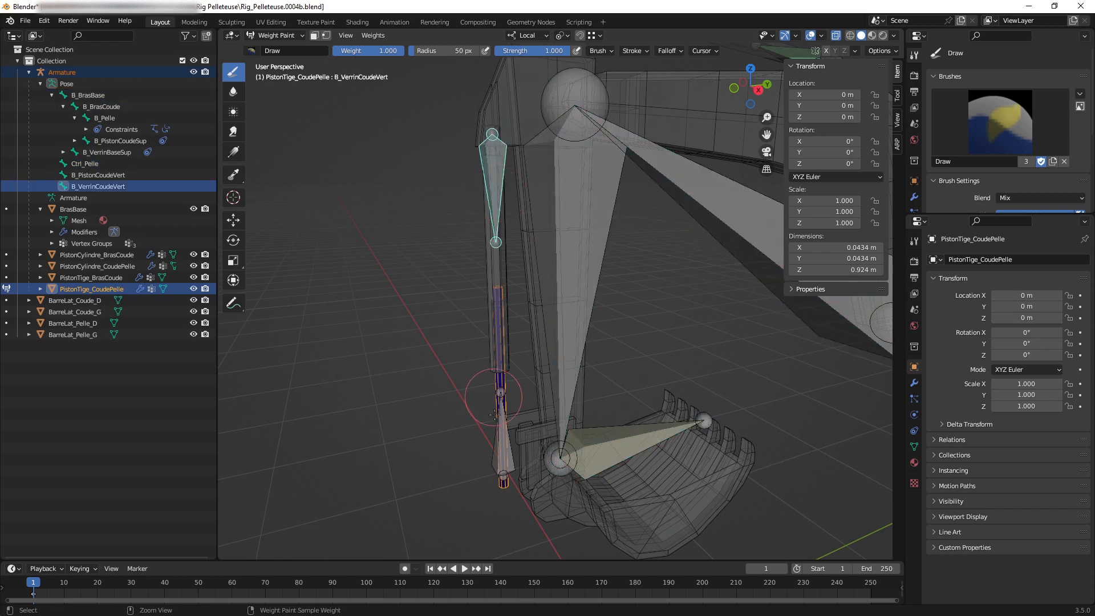
left_click(503, 447, "ctrl")
middle_click_drag(503, 447, 563, 384)
scroll(537, 394, "up", 1)
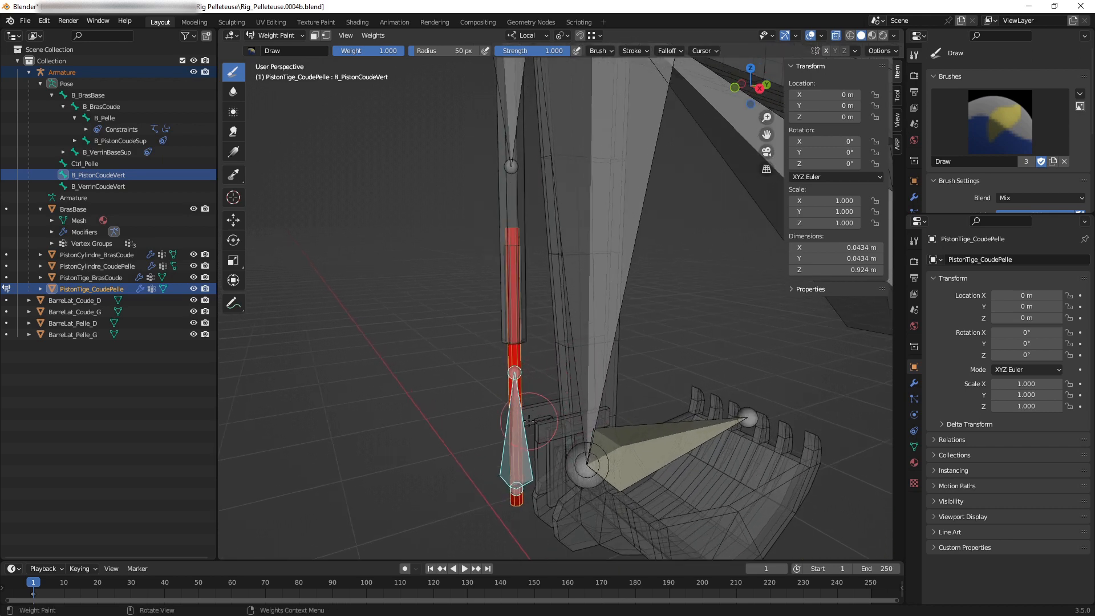
middle_click_drag(529, 421, 510, 406, "shift")
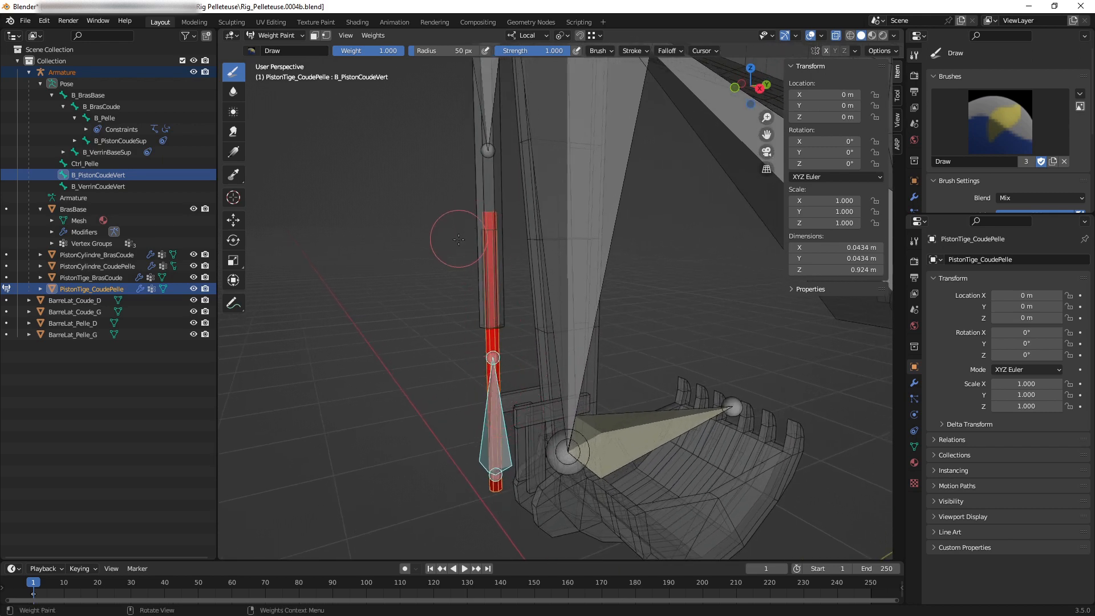
Return to Object Mode, select the armature and switch it to Pose Mode.
left_click(302, 34)
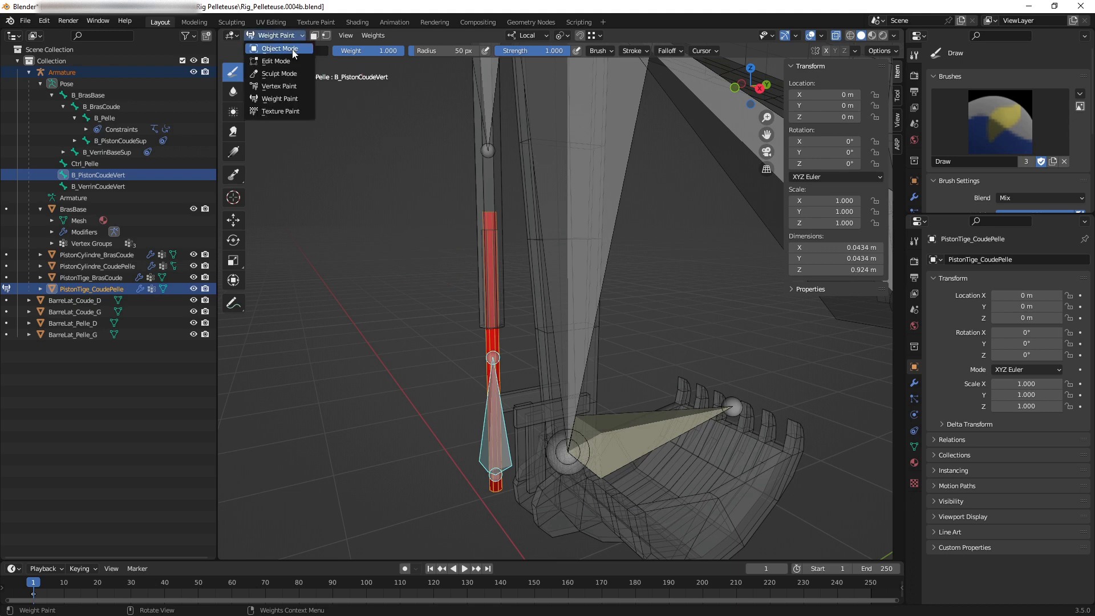
left_click(274, 46)
middle_click_drag(589, 285, 597, 370)
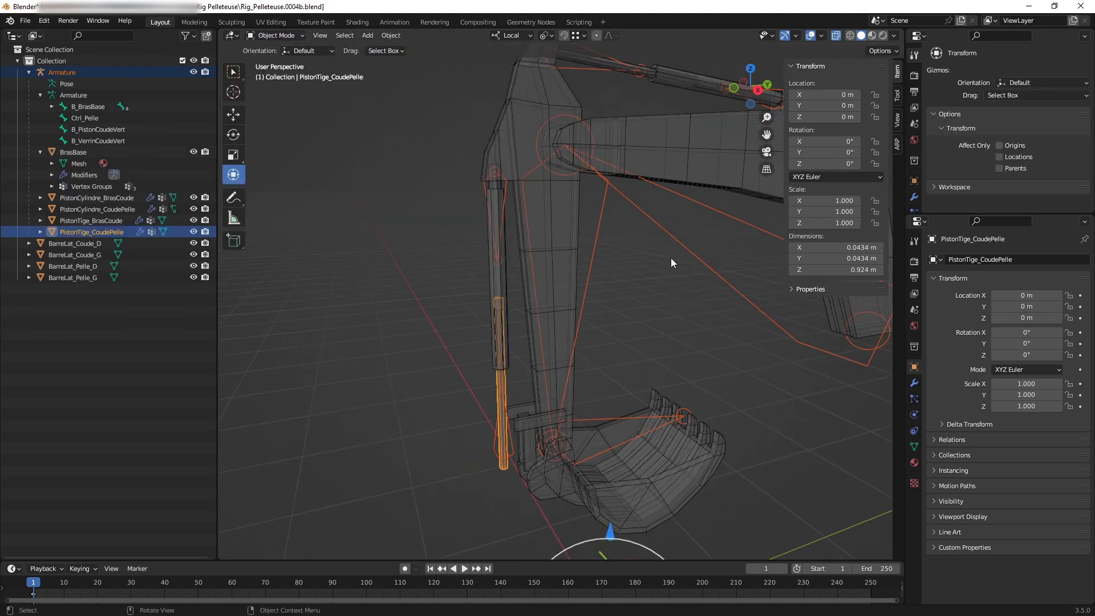
left_click(684, 246)
key("ctrl+Tab")
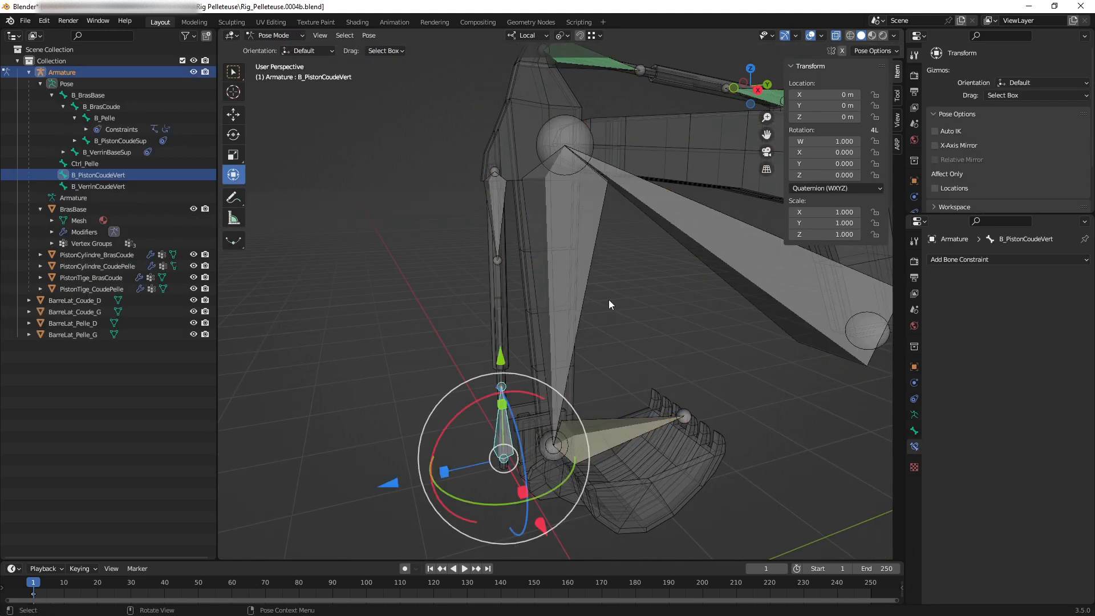
Test how the rod follows B_PistonCoudeVert by rotating the bone and moving it off its local X axis, clearing the rotation and cancelling the move.
scroll(505, 436, "up", 1)
middle_click_drag(518, 397, 554, 315, "shift")
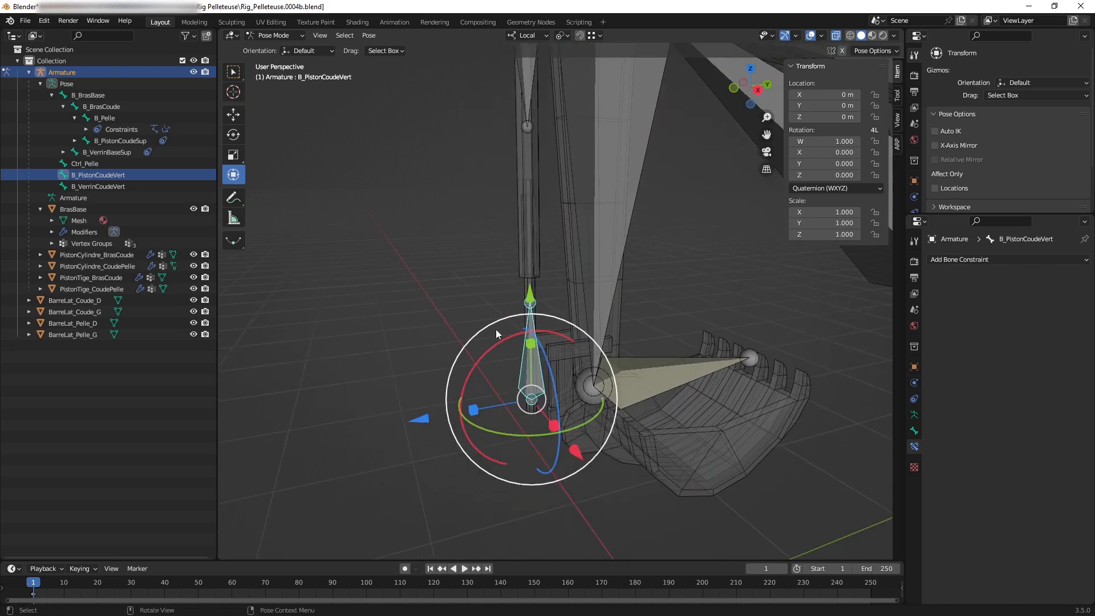
left_click_drag(500, 346, 530, 365)
key("alt+r")
key("g")
key("shift+x")
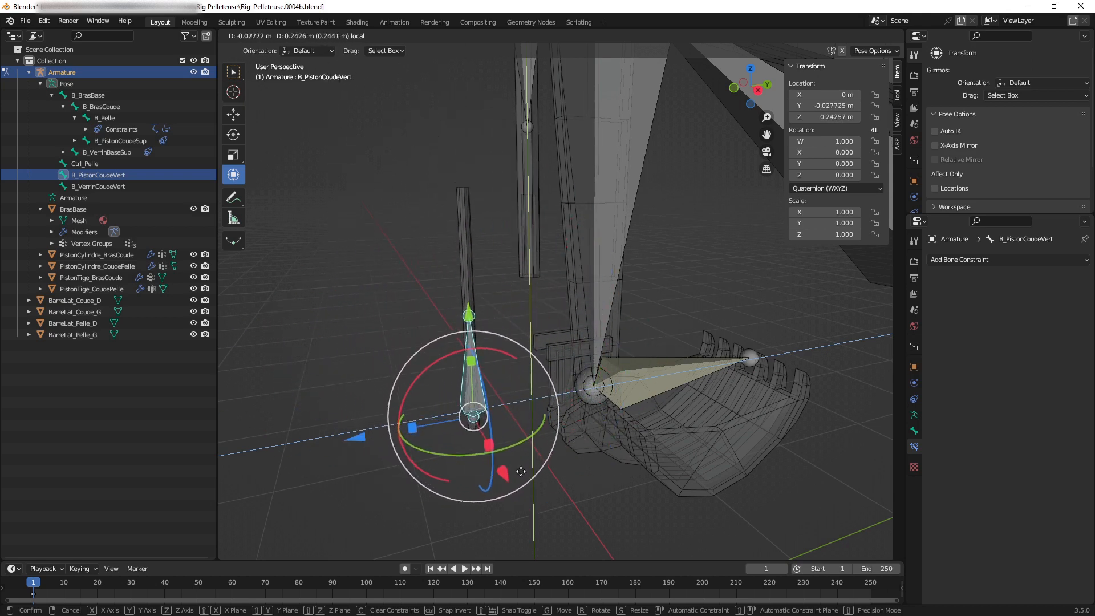
right_click(588, 365)
middle_click_drag(590, 333, 488, 197)
scroll(566, 330, "down", 1)
middle_click_drag(594, 283, 513, 269)
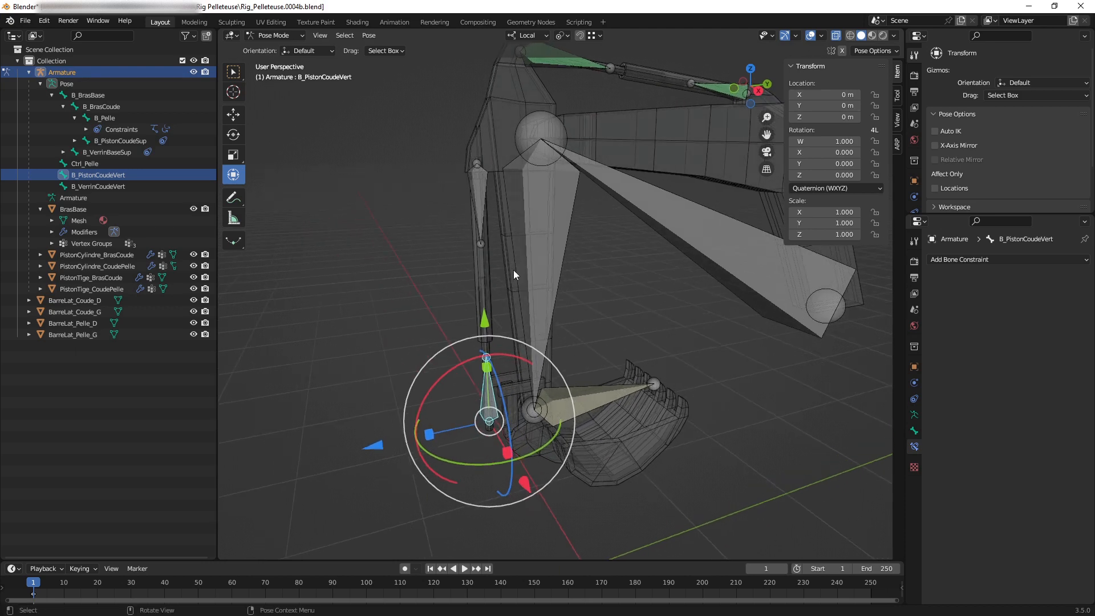
Select the B_VerrinCoudeVert cylinder bone and add a Damped Track bone constraint to it.
left_click(480, 204)
mouse_move(535, 331)
middle_mouse_down()
mouse_move(538, 300)
mouse_move(546, 314)
middle_mouse_up()
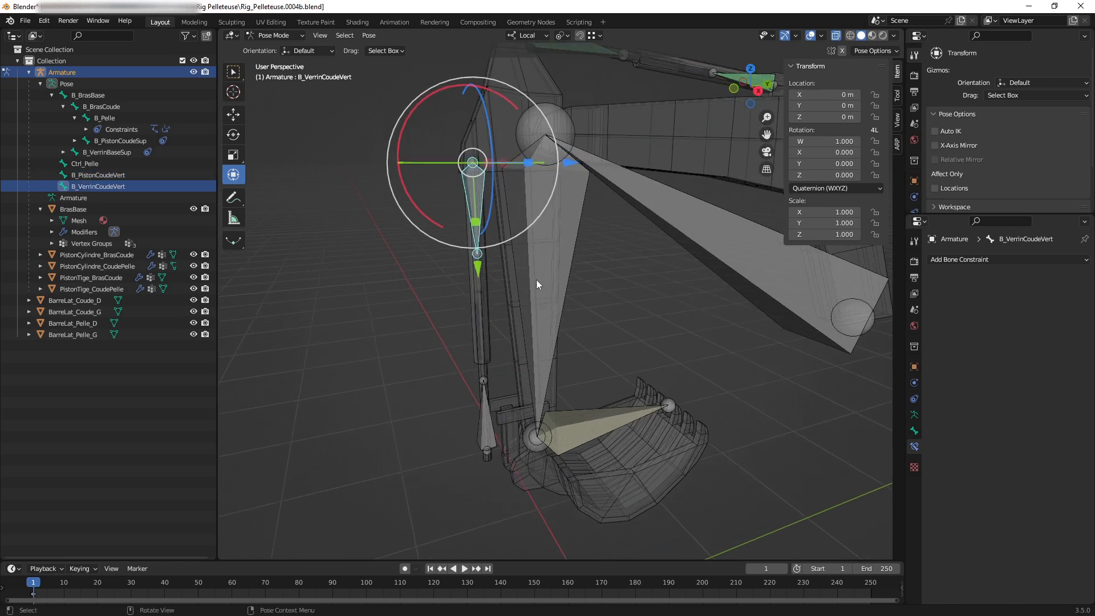
middle_click_drag(485, 214, 562, 269)
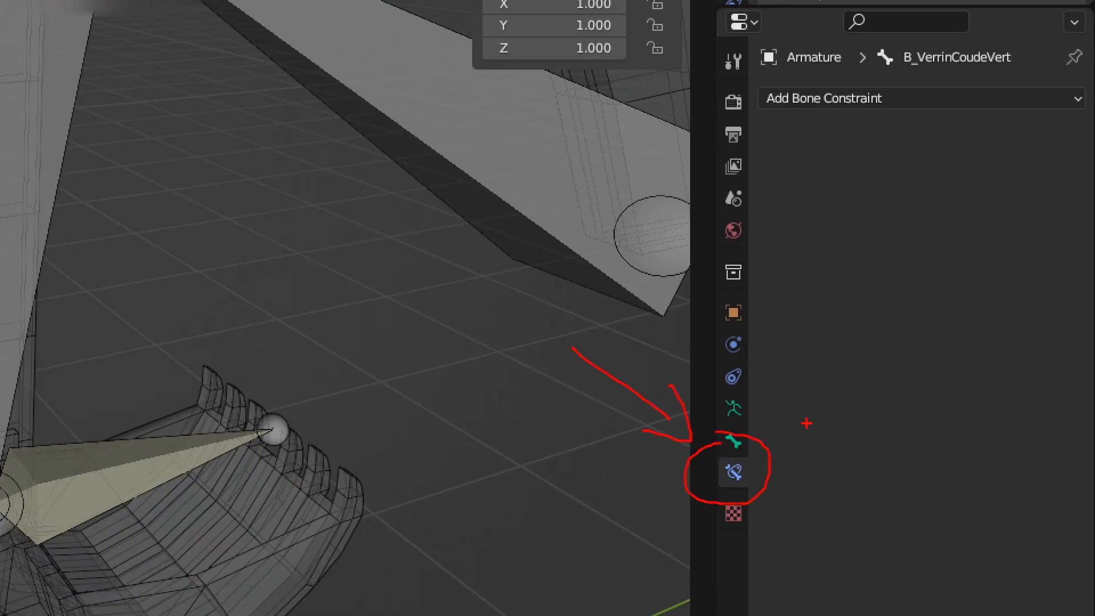
left_click_drag(807, 424, 955, 98)
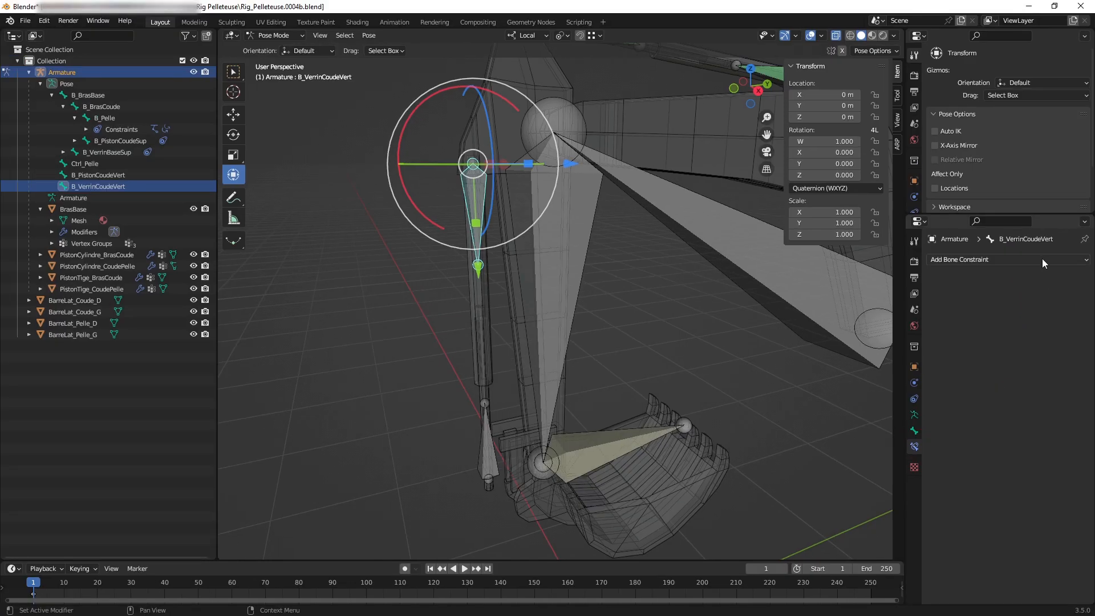
left_click(990, 97)
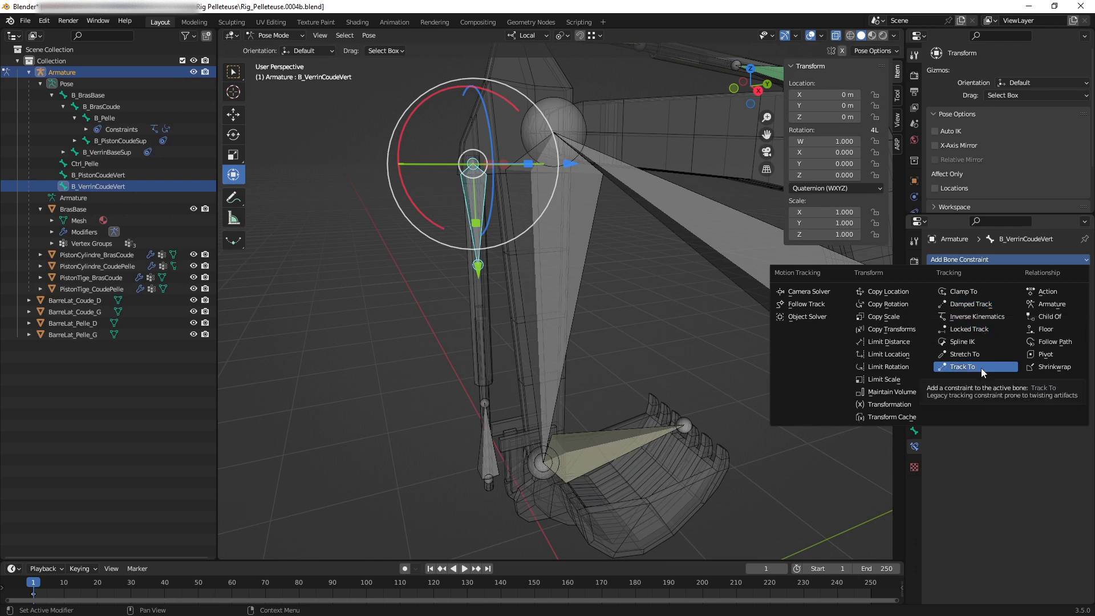
left_click(973, 304)
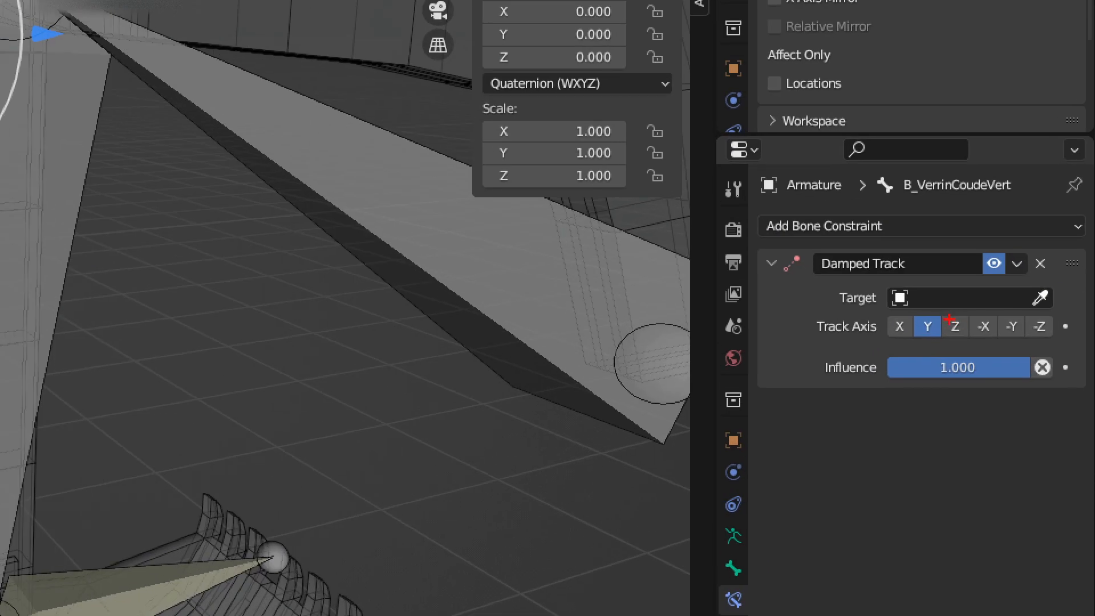
mouse_move(922, 311)
left_mouse_down()
mouse_move(910, 334)
mouse_move(962, 325)
left_mouse_up()
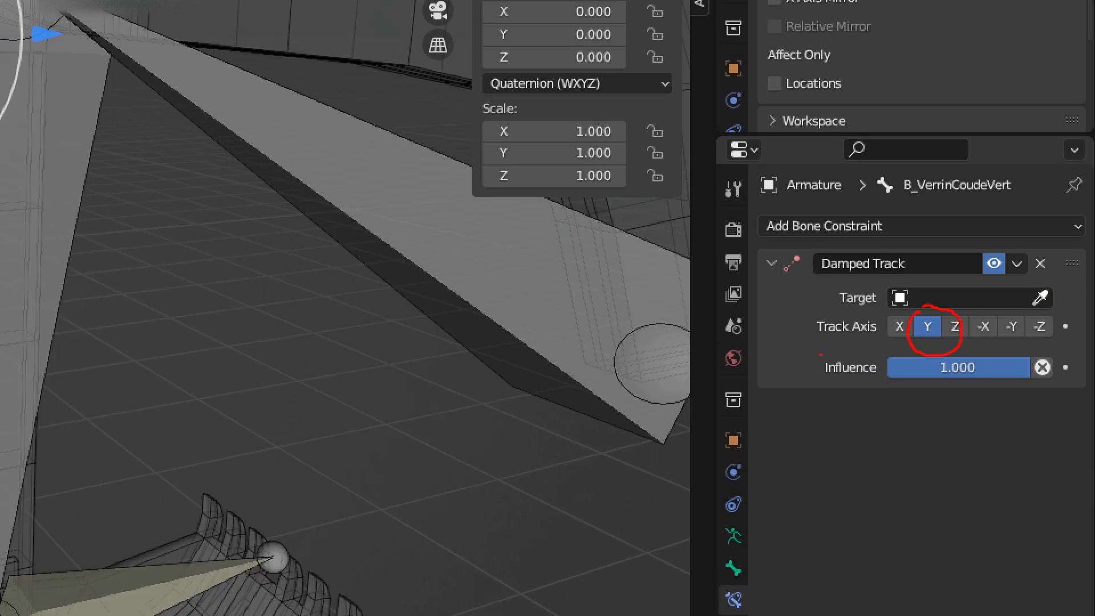
mouse_move(722, 455)
left_mouse_down()
mouse_move(793, 462)
mouse_move(936, 362)
mouse_move(932, 414)
left_mouse_up()
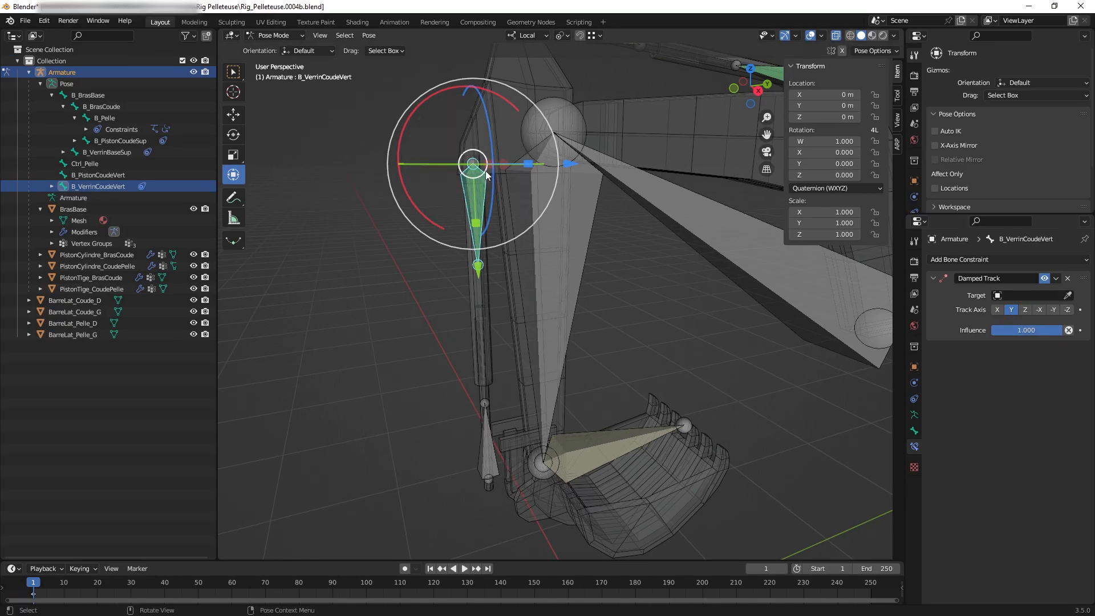
middle_click_drag(495, 192, 572, 251)
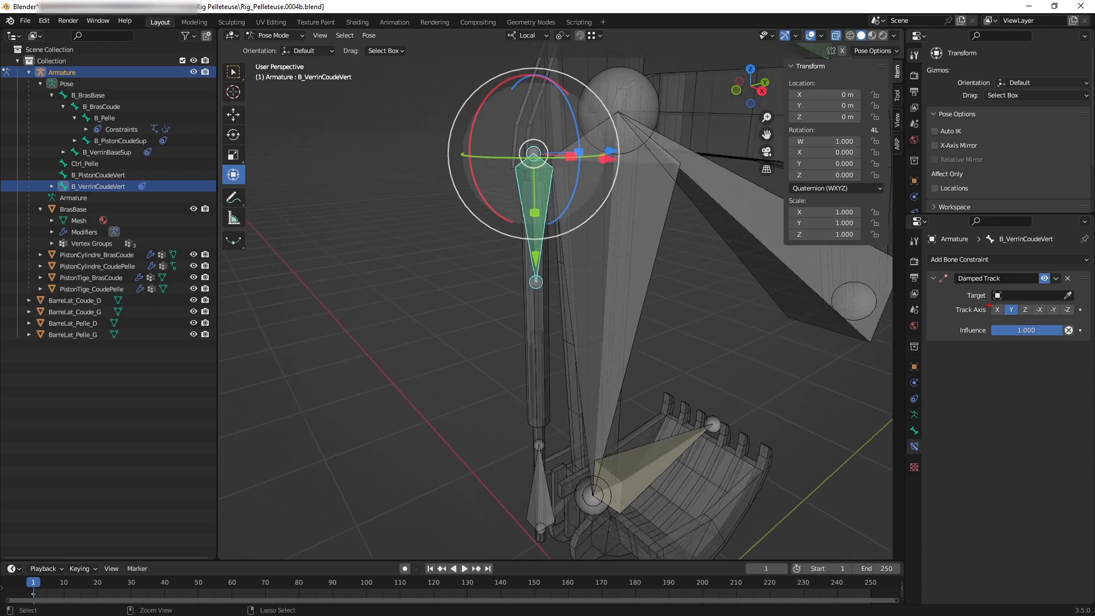
mouse_move(1002, 324)
left_mouse_down()
mouse_move(849, 324)
mouse_move(580, 228)
left_mouse_up()
left_click_drag(539, 163, 528, 438)
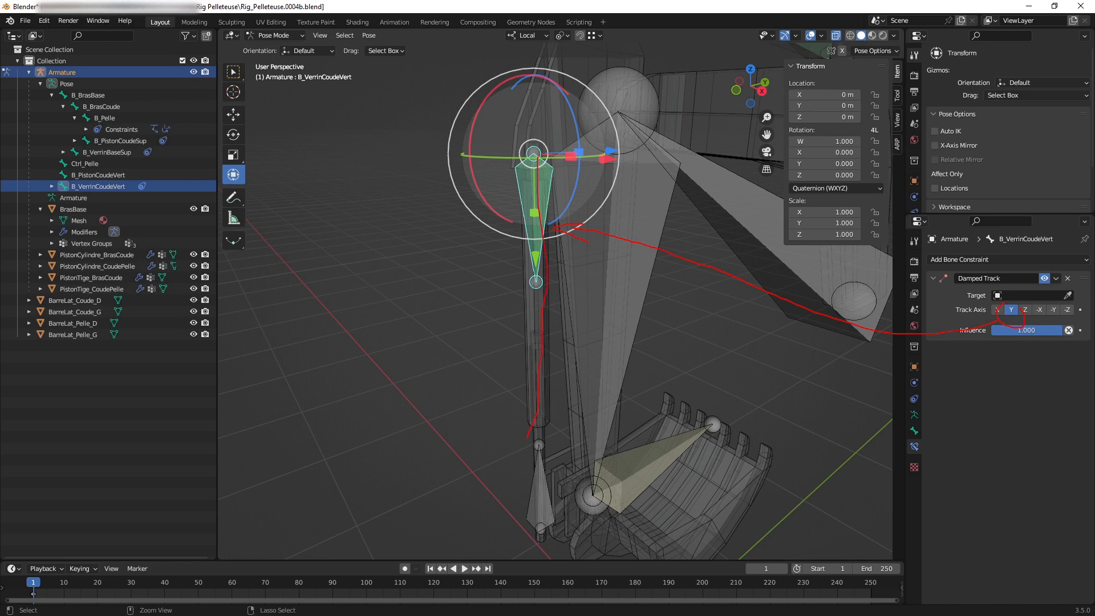
key("Escape")
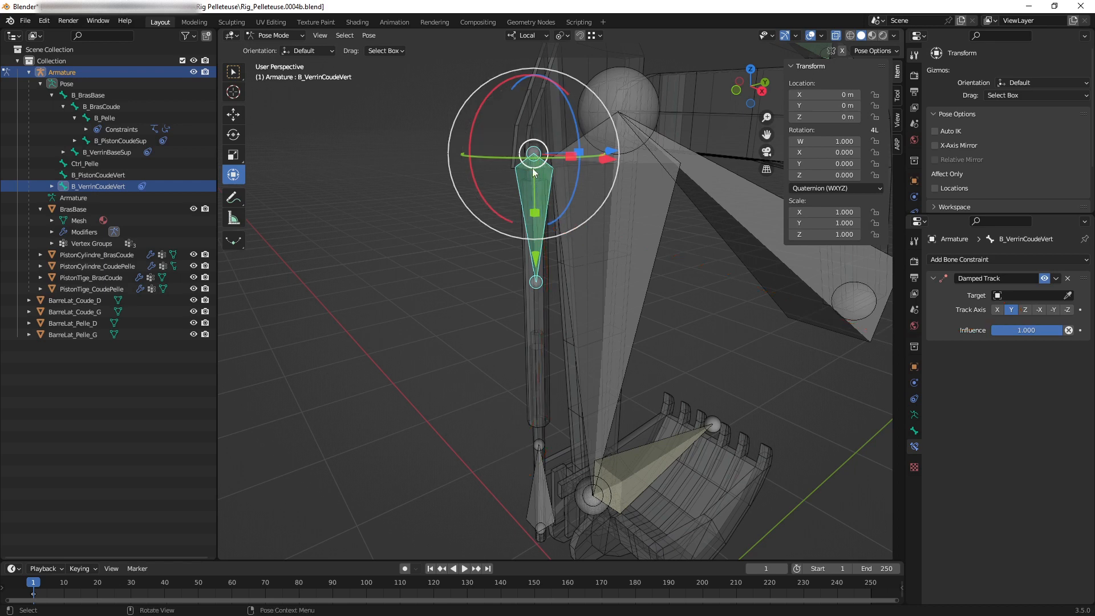
key("ctrl+2")
mouse_move(548, 183)
left_mouse_down()
mouse_move(566, 184)
mouse_move(491, 129)
left_mouse_up()
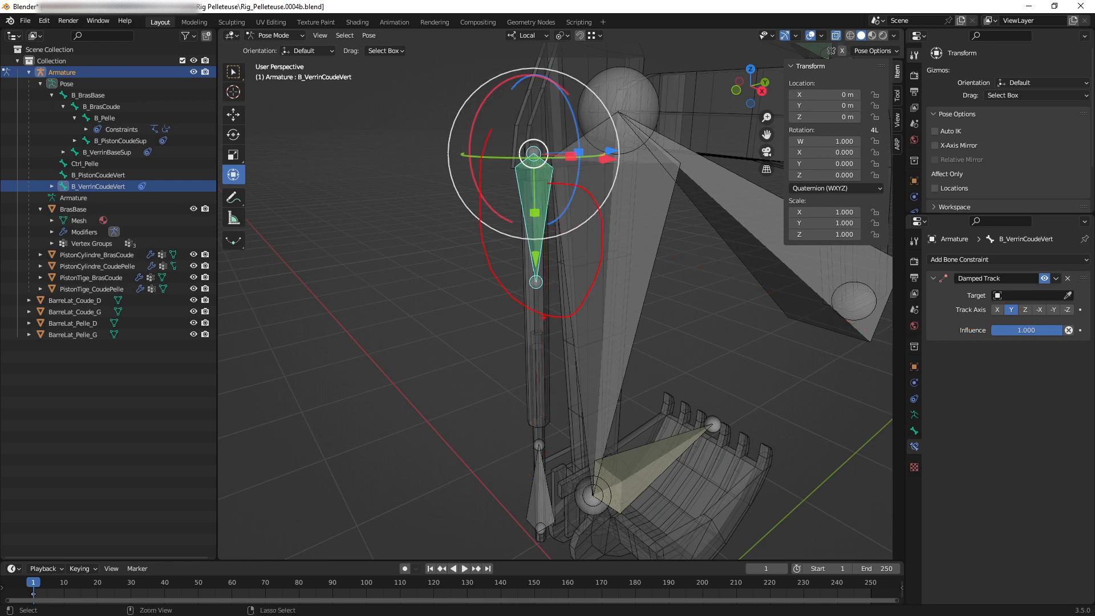
left_click_drag(537, 307, 542, 491)
left_click_drag(532, 486, 559, 471)
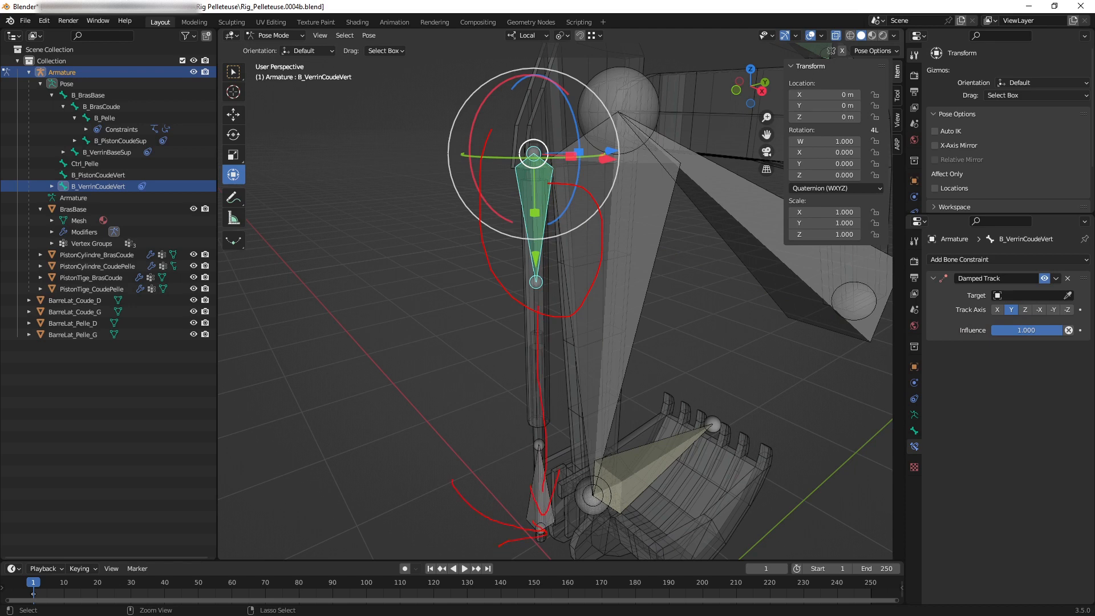
key("Escape")
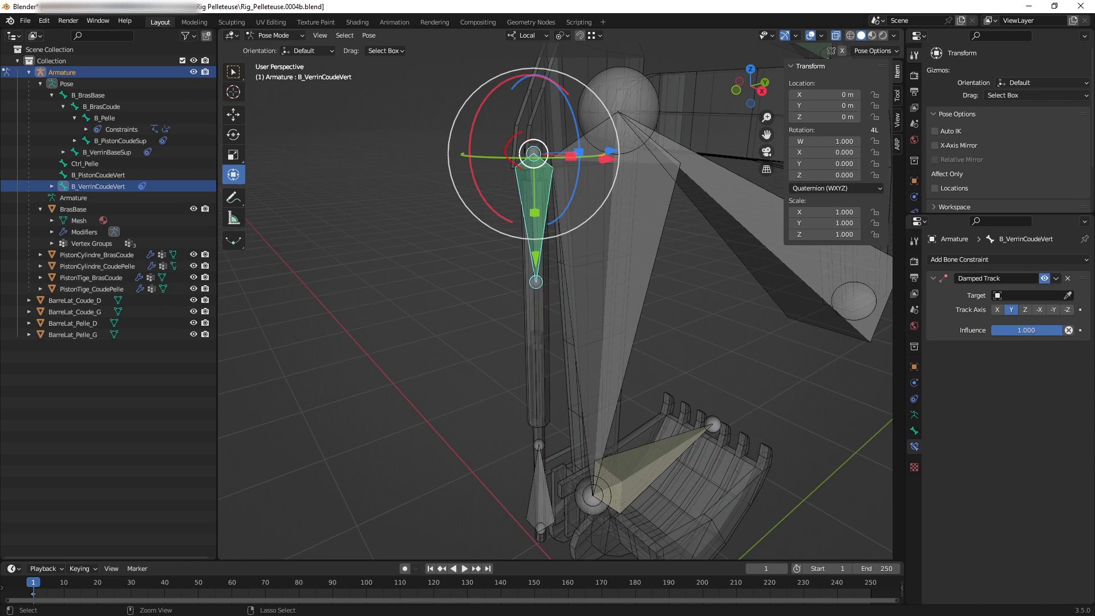
left_click_drag(524, 169, 547, 163)
left_click_drag(537, 197, 549, 423)
left_click_drag(545, 484, 540, 509)
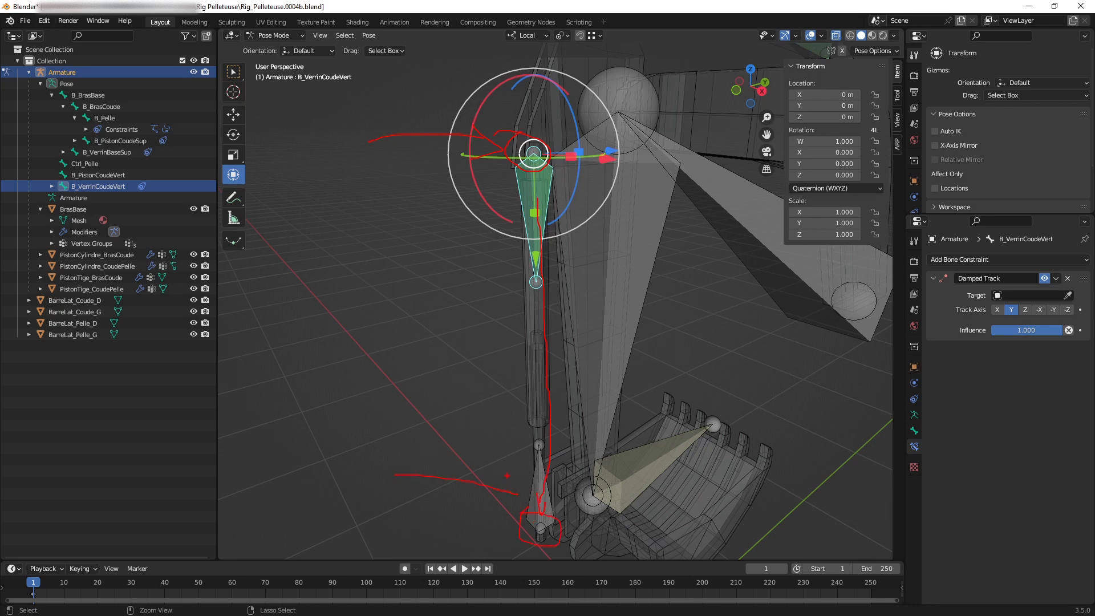
key("Escape")
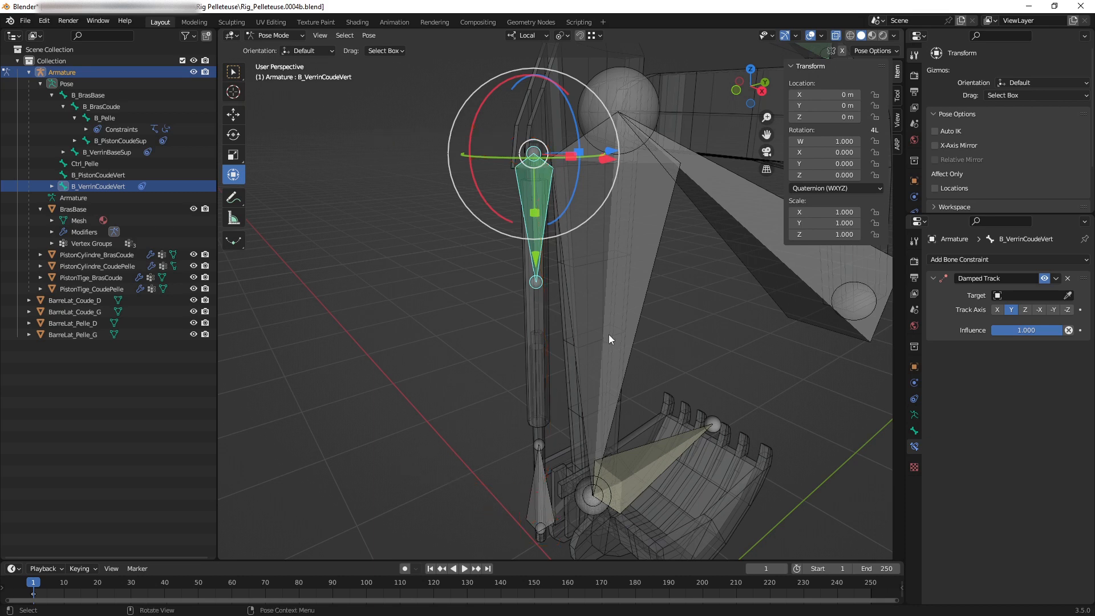
Pick the Armature as the target of B_VerrinCoudeVert's Damped Track constraint from the viewport.
middle_click_drag(703, 307, 605, 334, "ctrl")
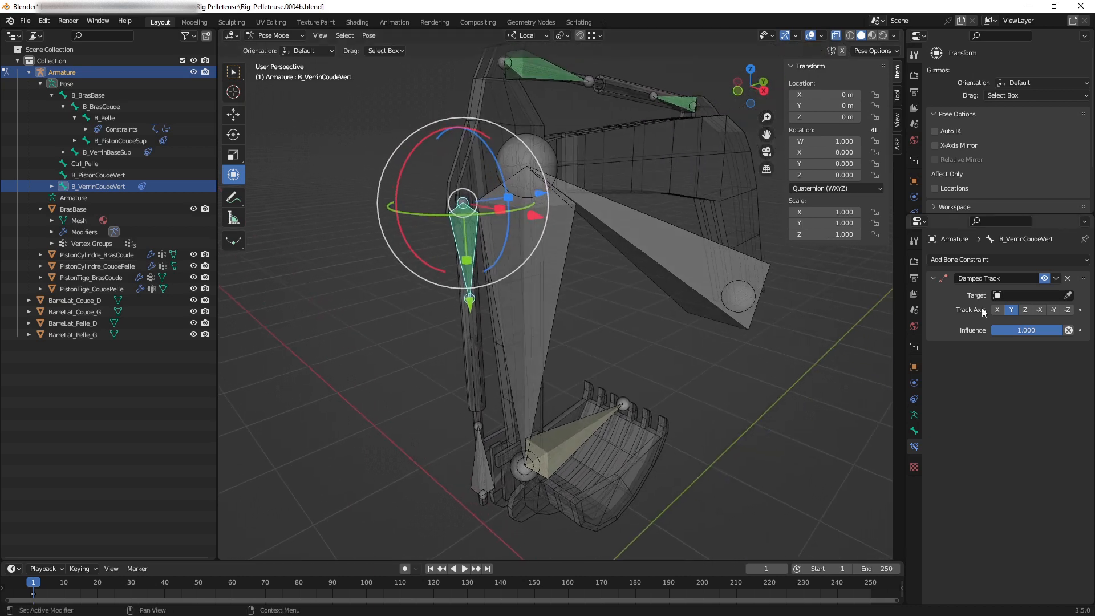
left_click(1068, 296)
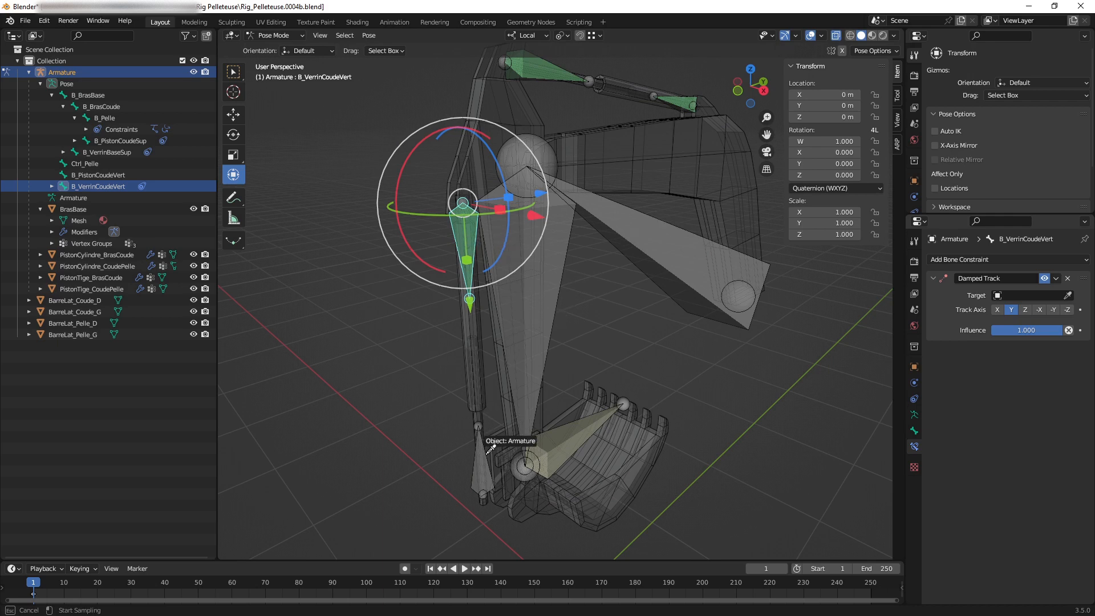
left_click(611, 337)
mouse_move(610, 337)
middle_mouse_down()
mouse_move(629, 344)
mouse_move(600, 342)
mouse_move(599, 317)
mouse_move(611, 338)
middle_mouse_up()
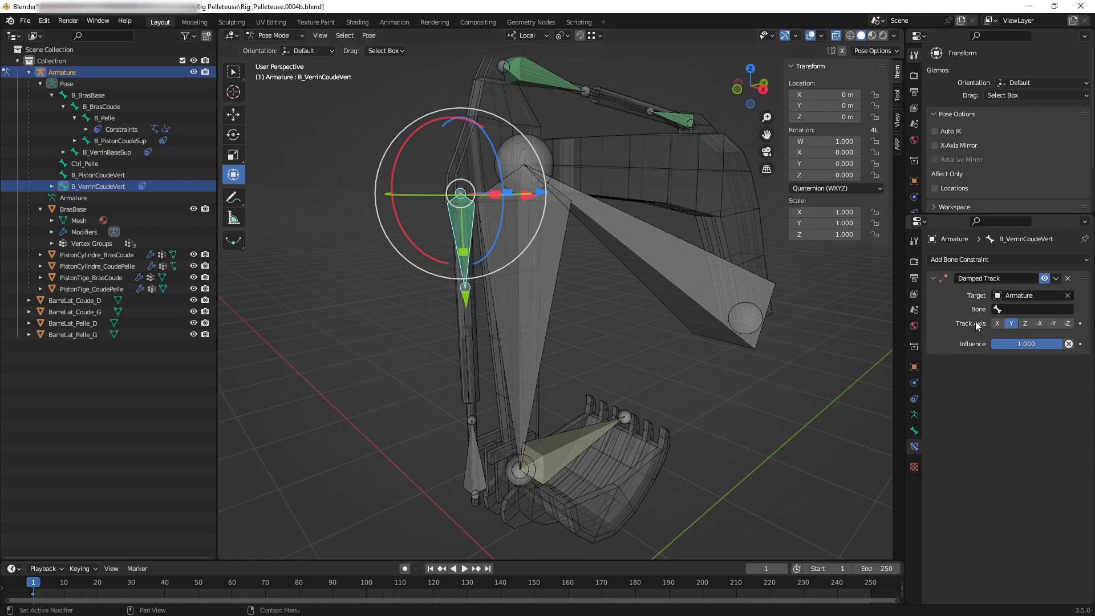
Look through the bones offered as the Damped Track target, and select the bucket piston bone in the viewport to identify its name.
left_click(1038, 310)
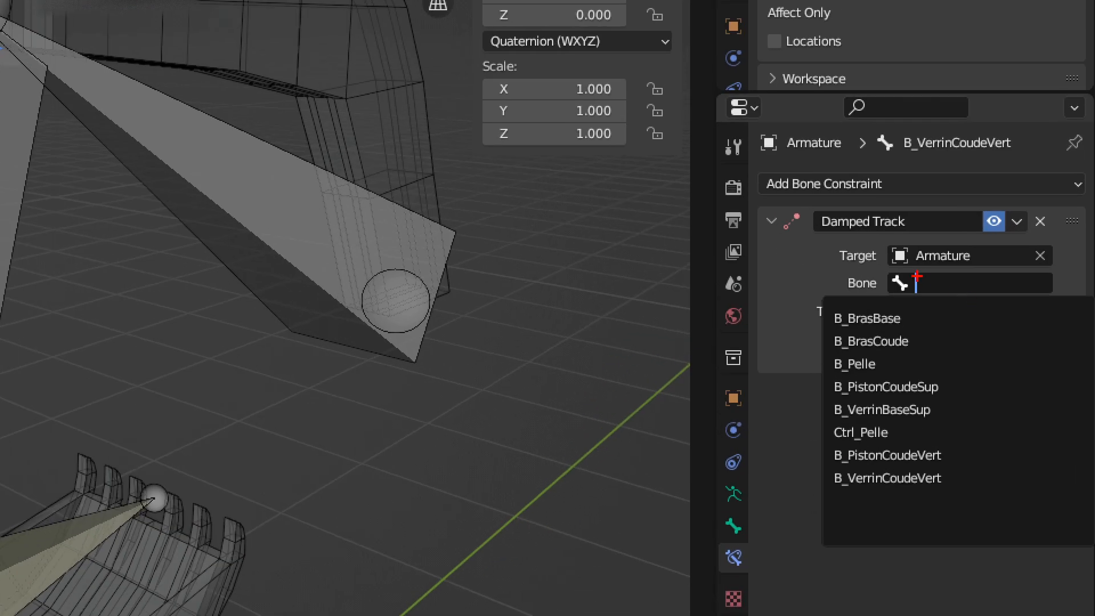
mouse_move(993, 294)
left_mouse_down()
mouse_move(961, 526)
mouse_move(991, 507)
left_mouse_up()
left_click_drag(800, 301, 955, 490, "ctrl")
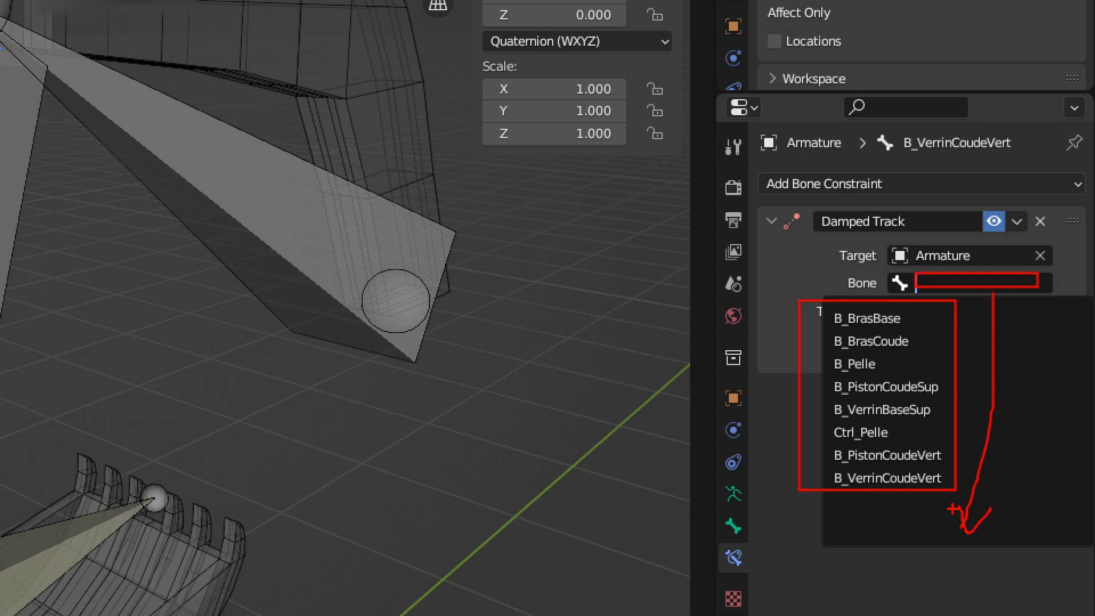
key("Escape")
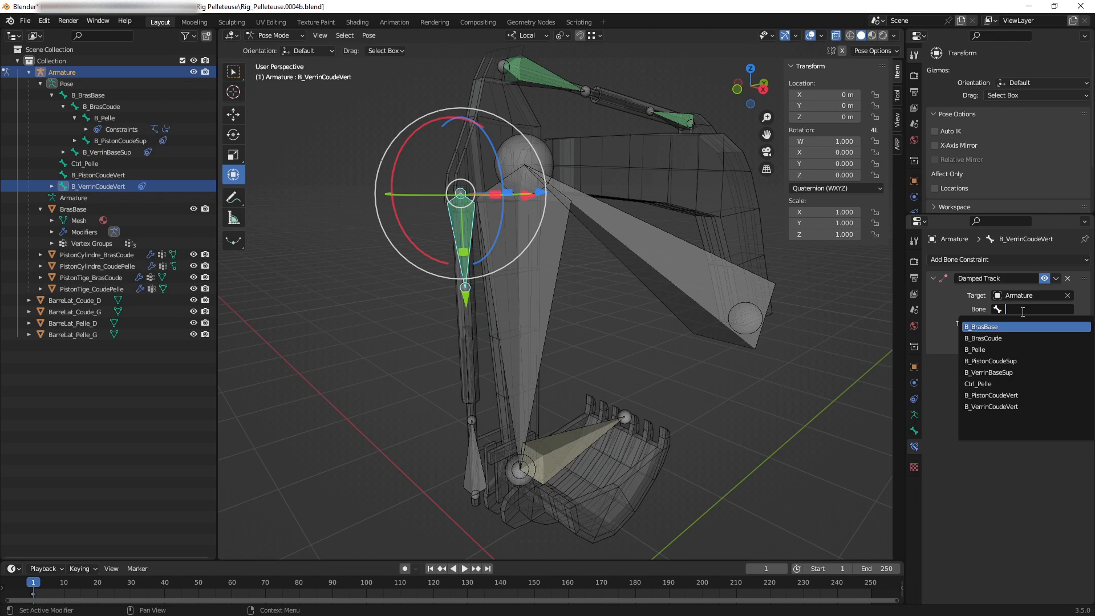
left_click(957, 304)
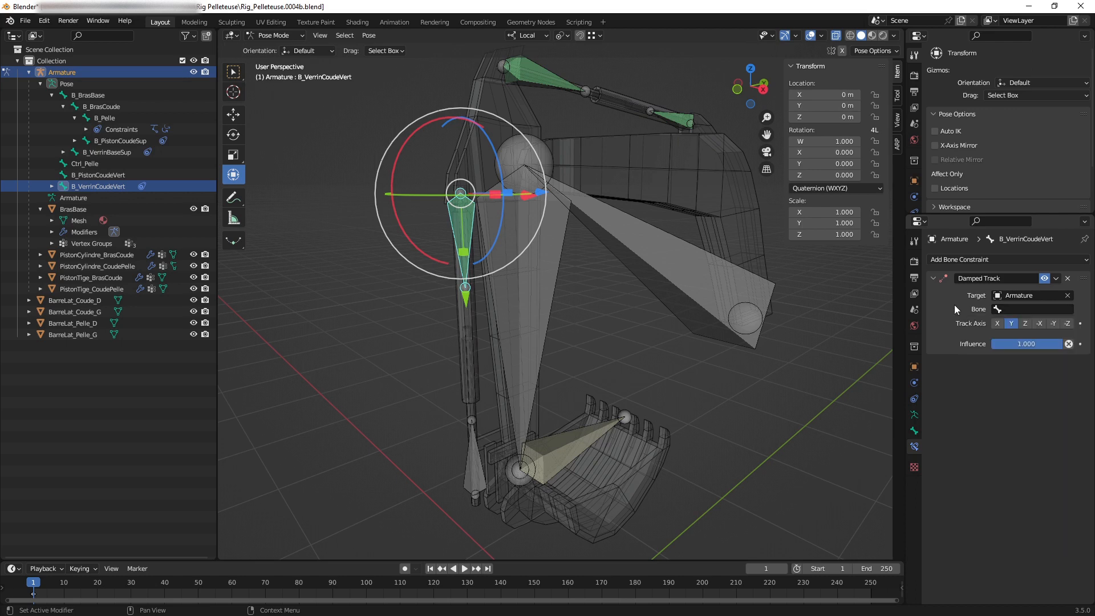
left_click(477, 454)
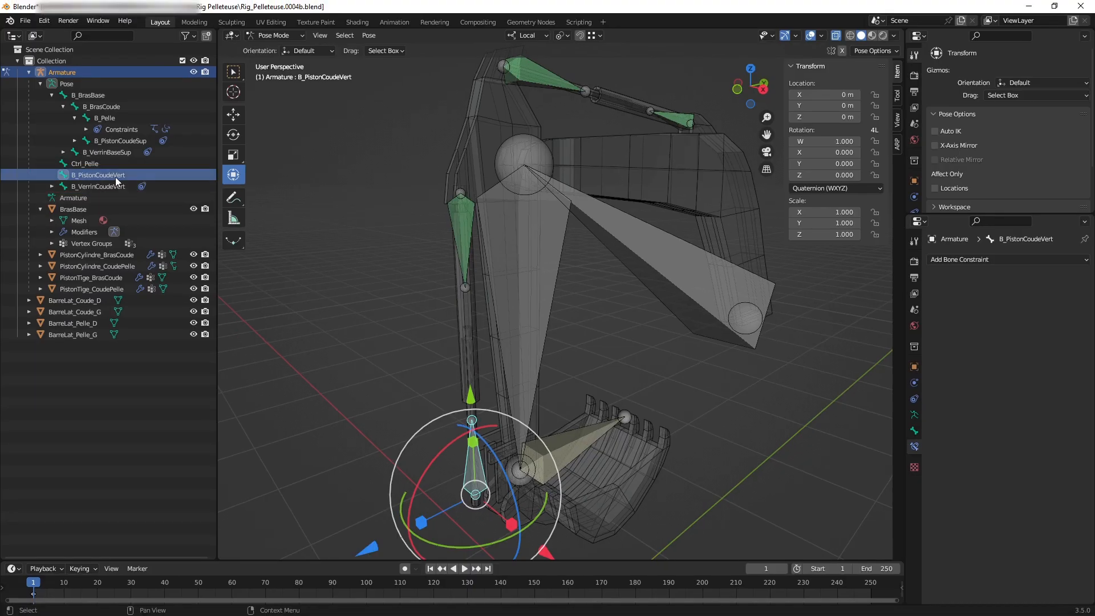
Set B_PistonCoudeVert as the target bone of the B_VerrinCoudeVert cylinder bone's Damped Track constraint, copying the name from the piston bone.
double_click(116, 177)
key("ctrl+c")
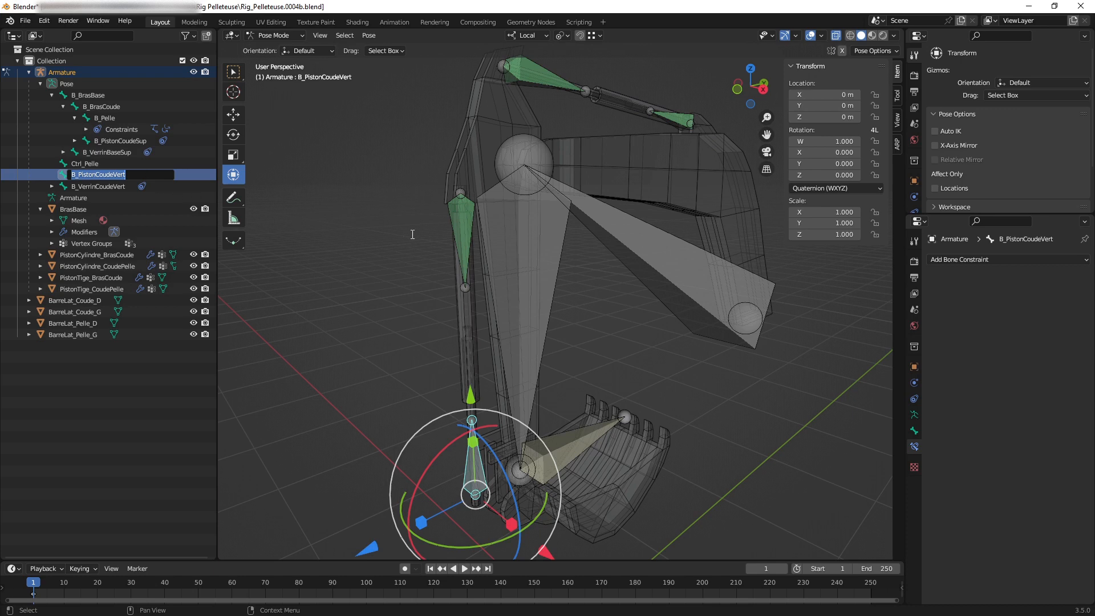
left_click(461, 224)
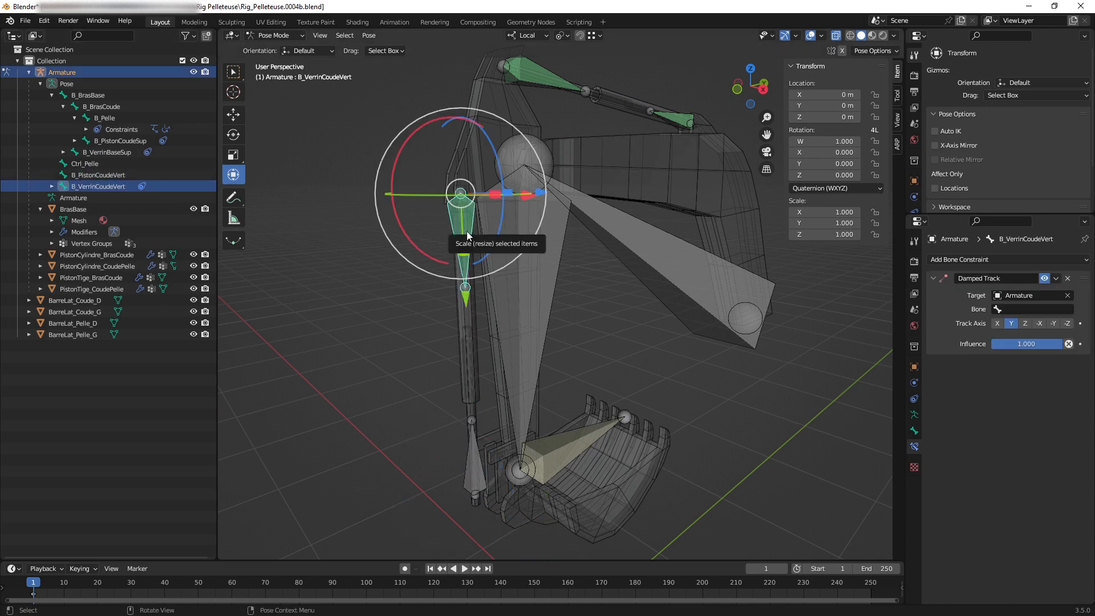
middle_click_drag(511, 269, 504, 247)
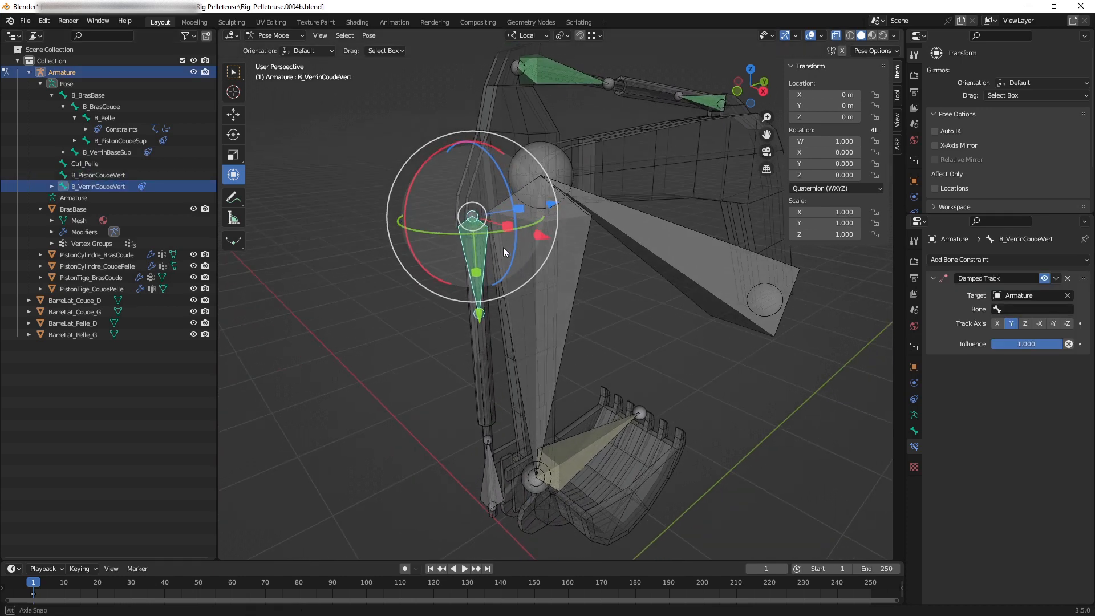
left_click(1048, 310)
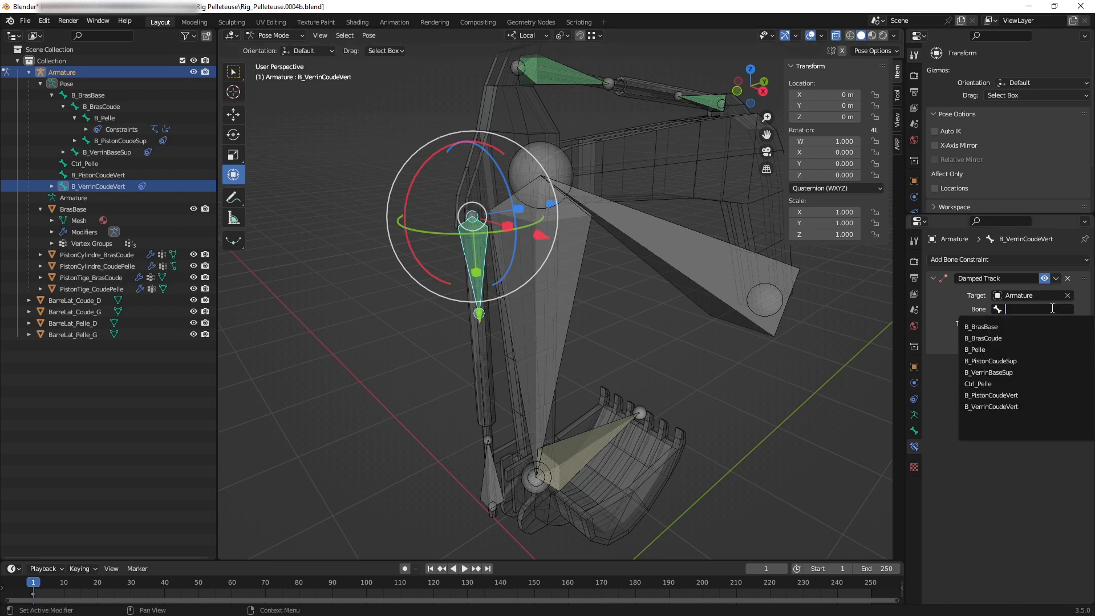
key("ctrl+v")
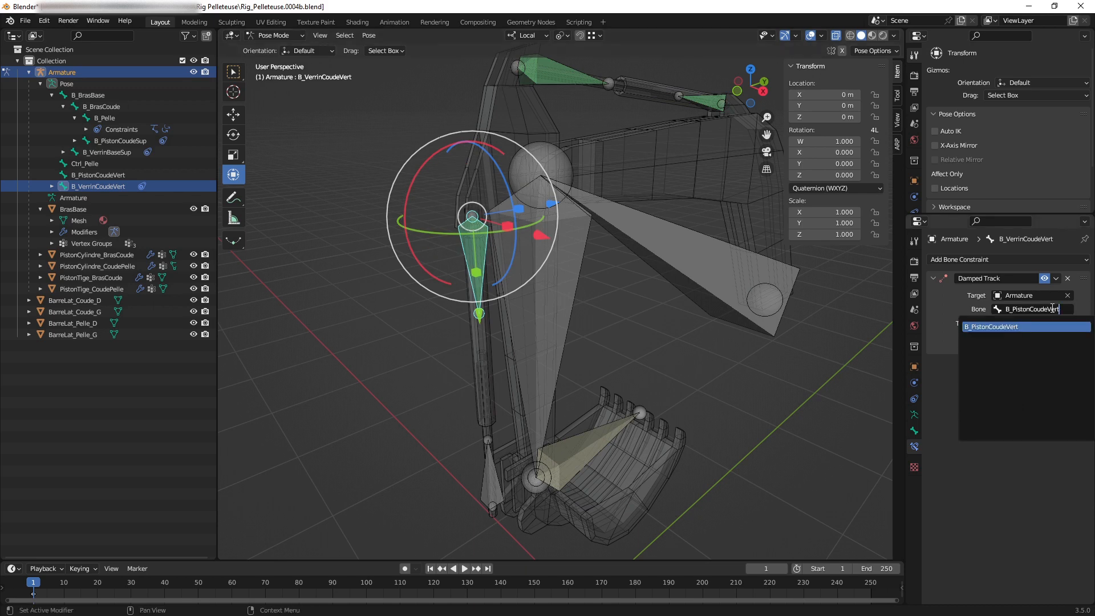
key("Return")
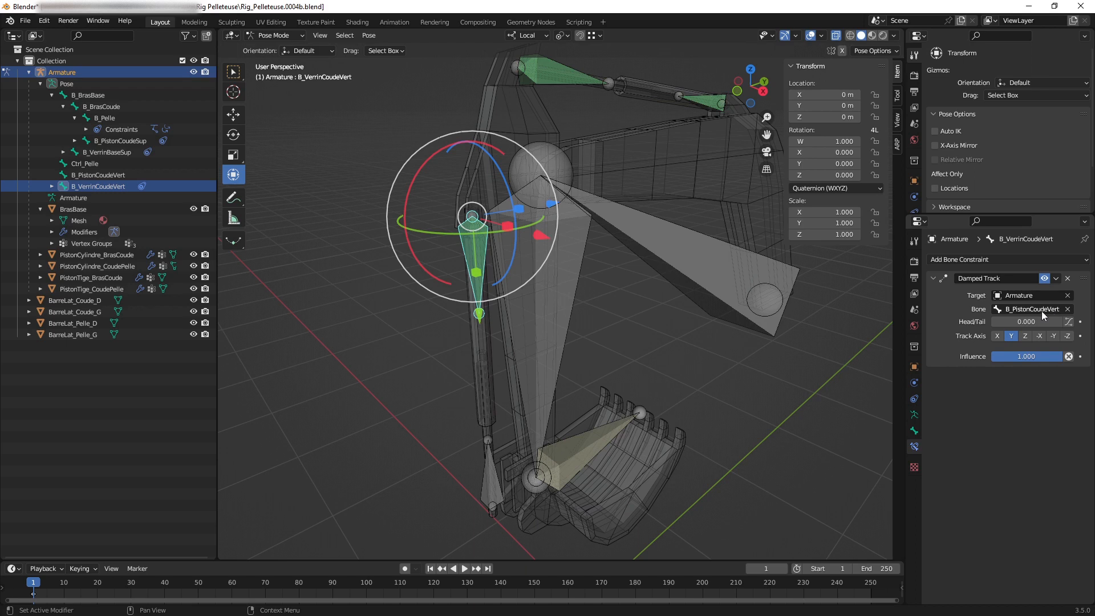
Test the cylinder bone B_VerrinCoudeVert with its Damped Track by moving it along its local X axis, and undo the move.
middle_click_drag(500, 344, 492, 418)
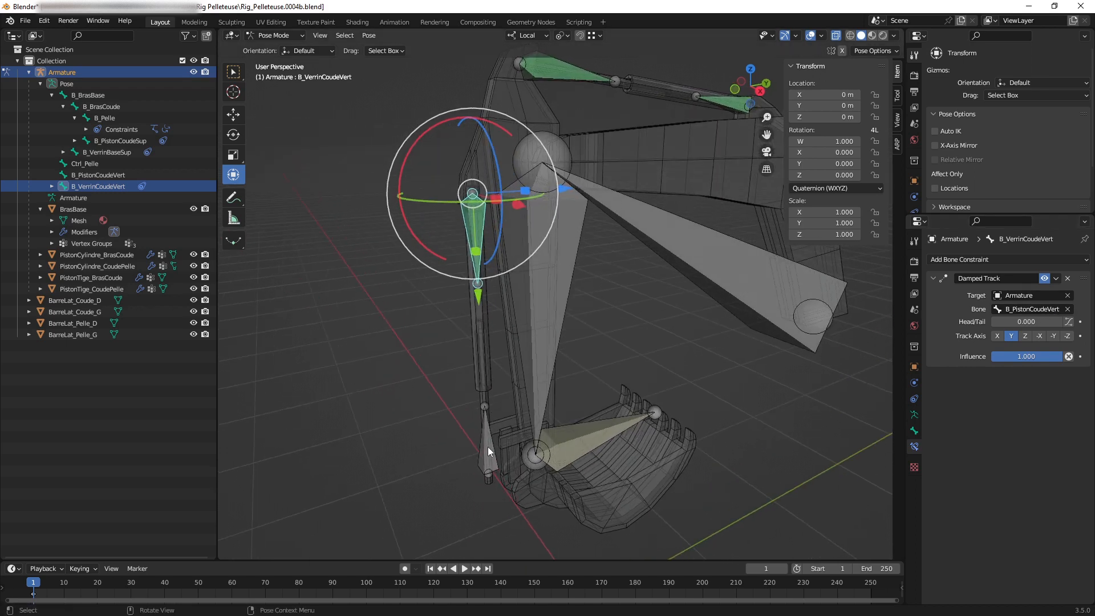
left_click(488, 447)
left_click(478, 231)
middle_click_drag(478, 231, 501, 227)
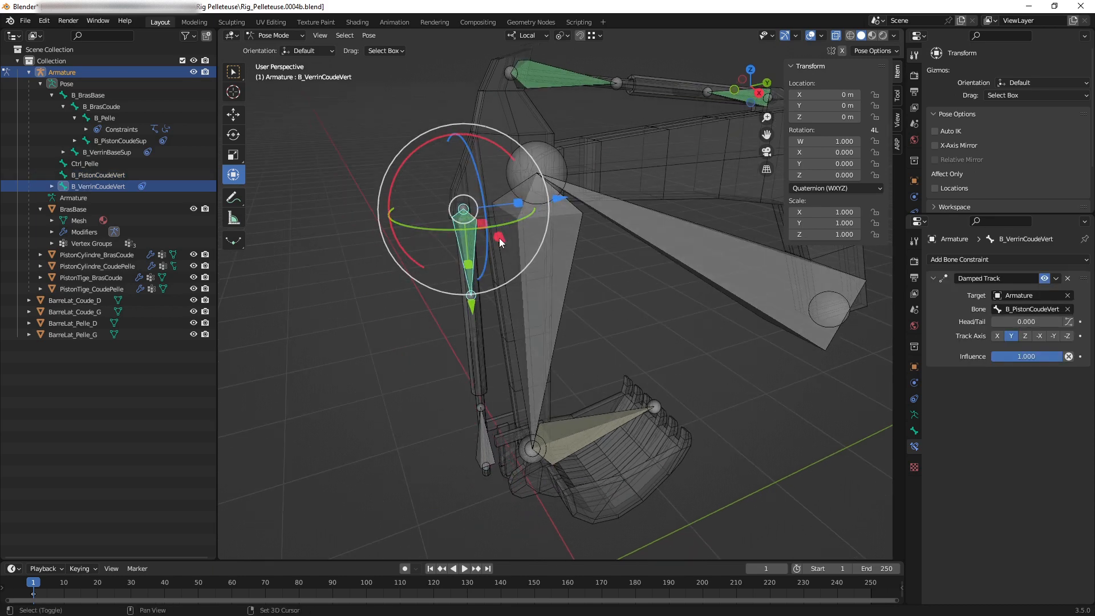
left_click_drag(500, 239, 401, 279)
key("ctrl+z")
mouse_move(523, 295)
middle_mouse_down()
mouse_move(532, 300)
mouse_move(539, 278)
mouse_move(518, 299)
middle_mouse_up()
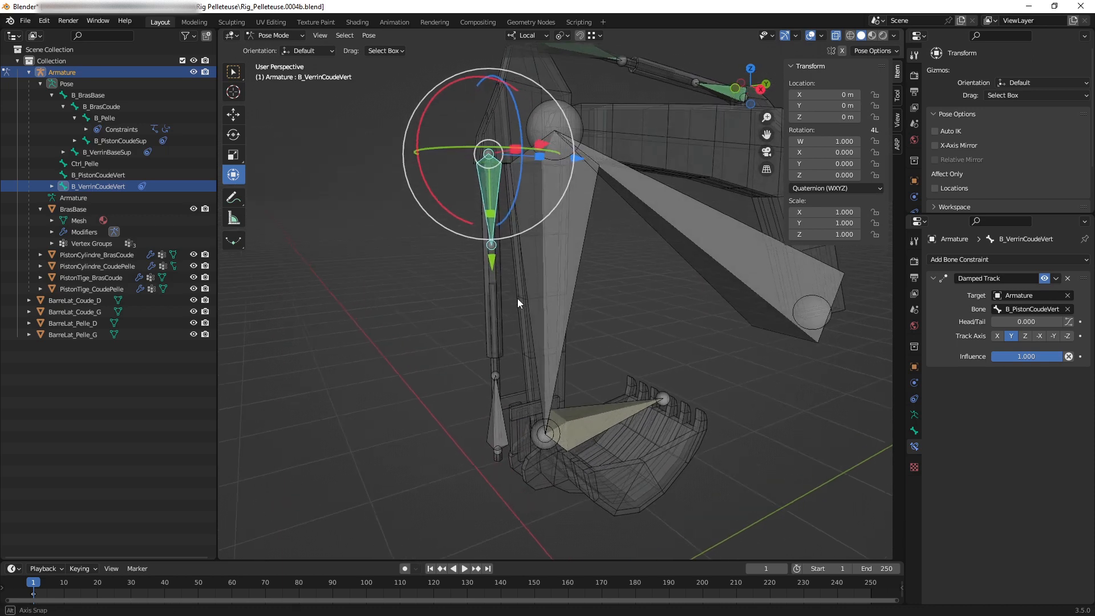
Add a Damped Track constraint to the B_PistonCoudeVert bone and pick the Armature as its target from the viewport.
left_click(499, 422)
middle_click_drag(513, 426, 533, 409, "shift")
left_click(1011, 261)
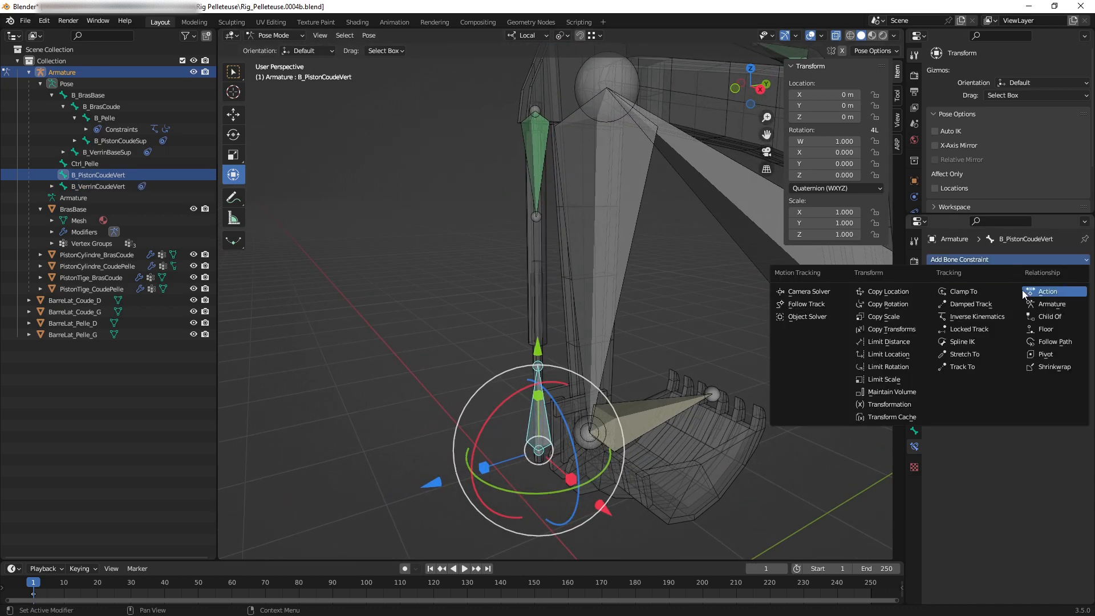
left_click(971, 287)
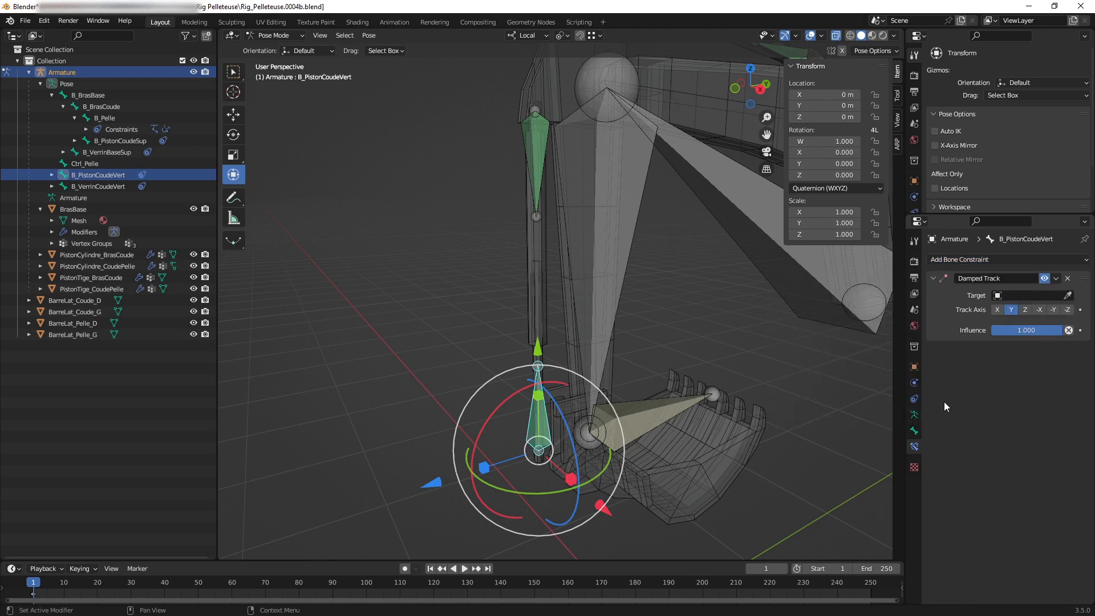
left_click(1068, 295)
left_click(746, 185)
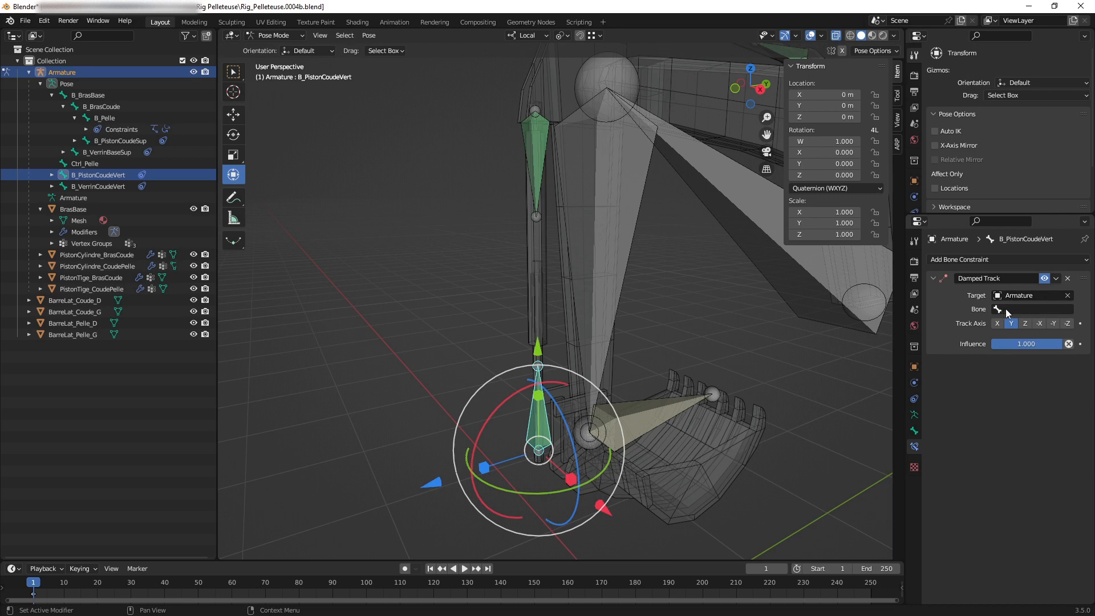
Select the B_VerrinCoudeVert cylinder bone and copy its name from the bone properties.
left_click(1007, 309)
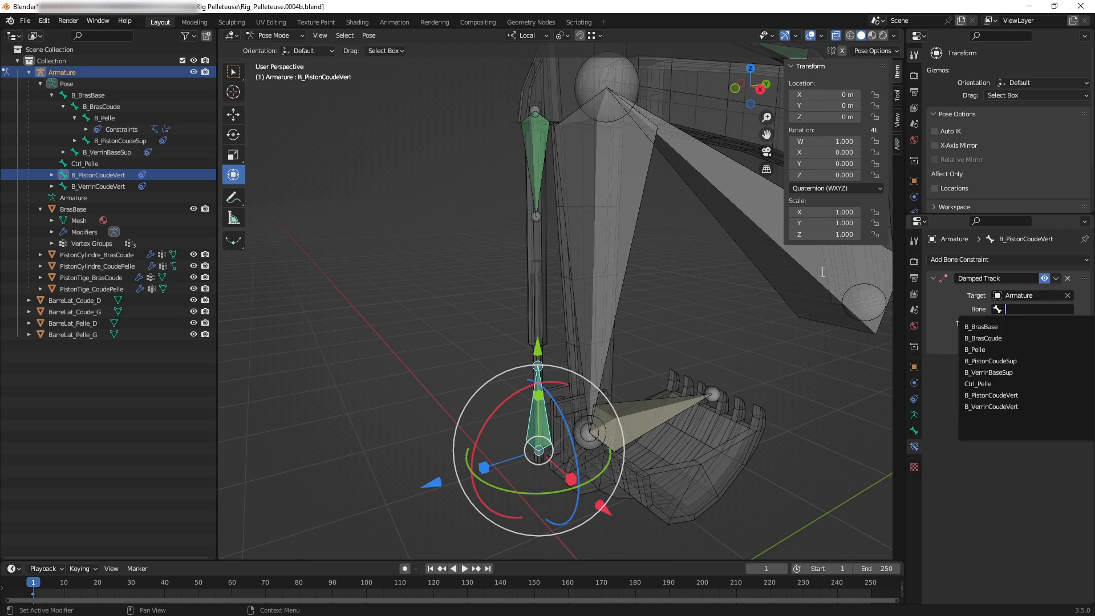
left_click(539, 143)
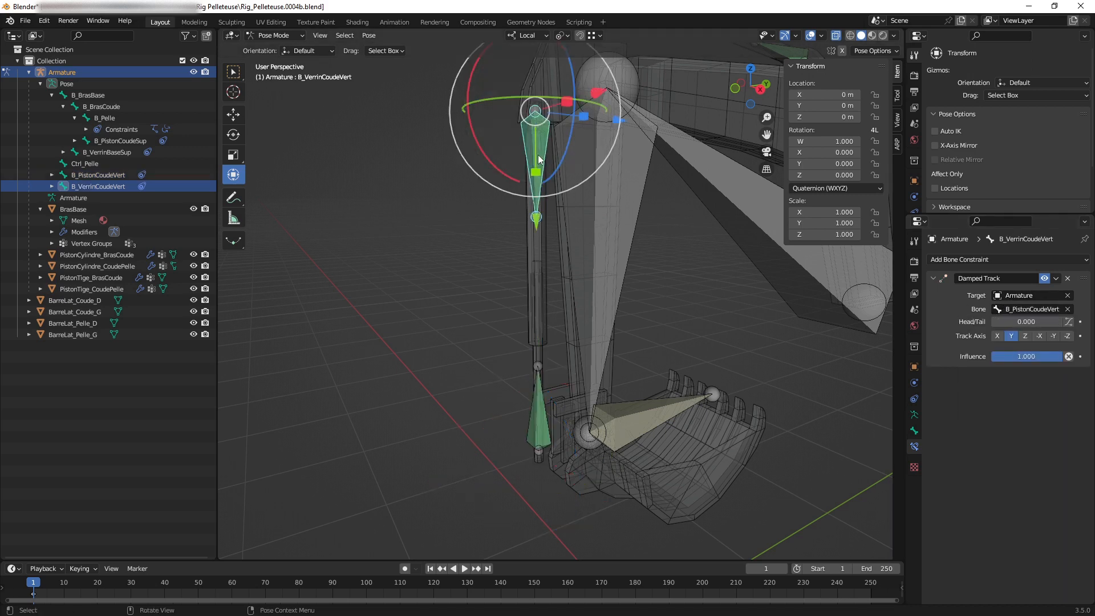
middle_click_drag(539, 155, 549, 215, "shift")
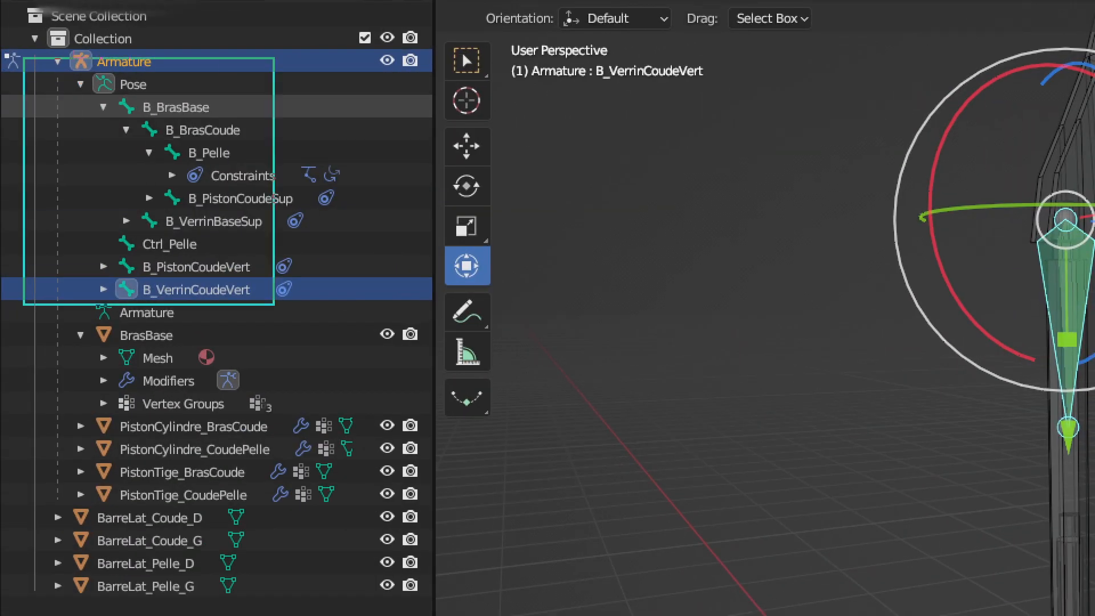
mouse_move(274, 305)
left_mouse_down("ctrl")
mouse_move(418, 359)
mouse_move(419, 335)
left_mouse_up("ctrl")
left_click_drag(629, 228, 450, 208)
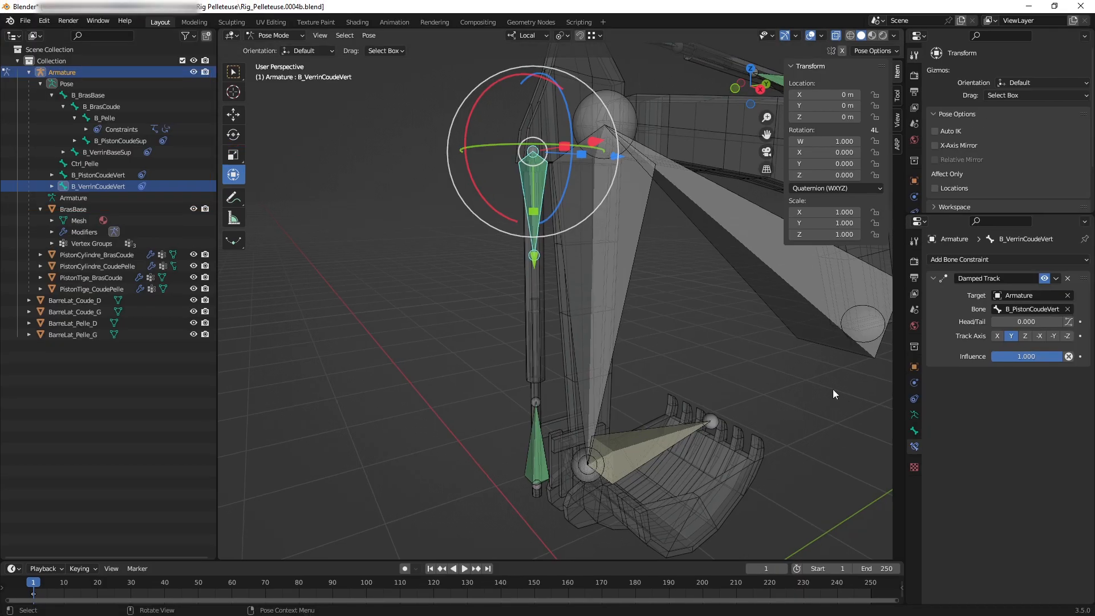
middle_click_drag(708, 330, 730, 337, "shift")
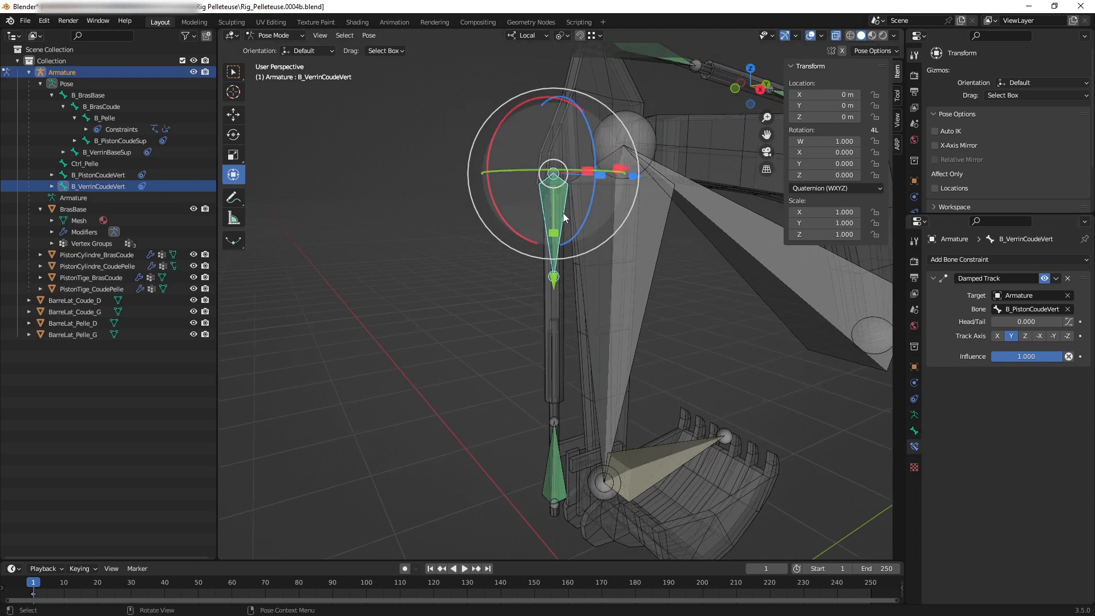
left_click(916, 433)
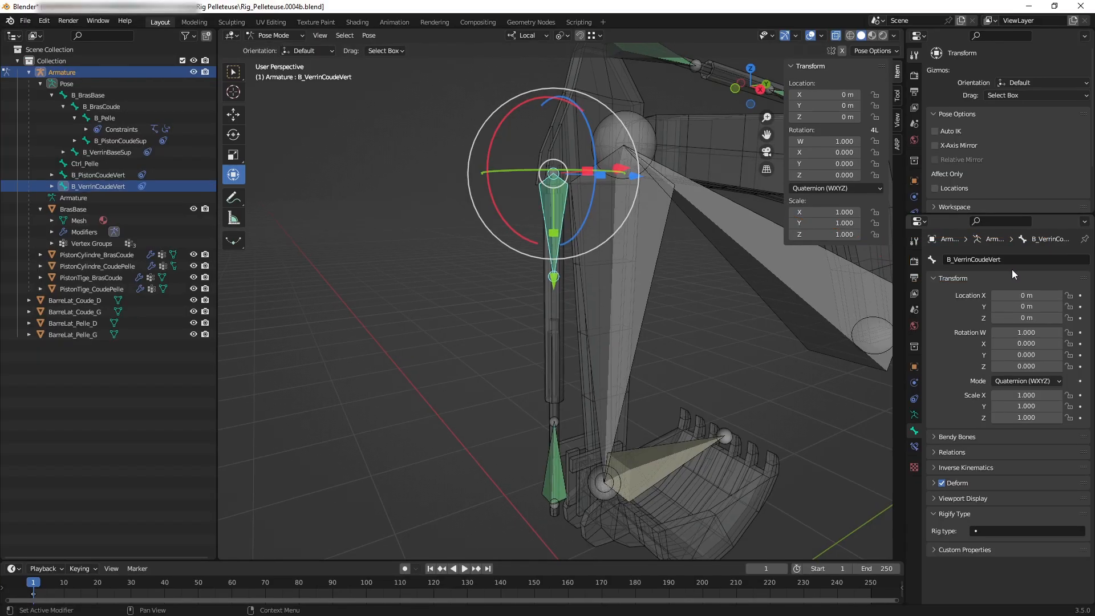
left_click(1023, 262)
key("ctrl+c")
Reselect the B_PistonCoudeVert bone and set B_VerrinCoudeVert as the target bone of its Damped Track constraint.
left_click(559, 461)
left_click(560, 463)
middle_click_drag(610, 409, 594, 315, "shift")
middle_click_drag(592, 392, 624, 396, "ctrl")
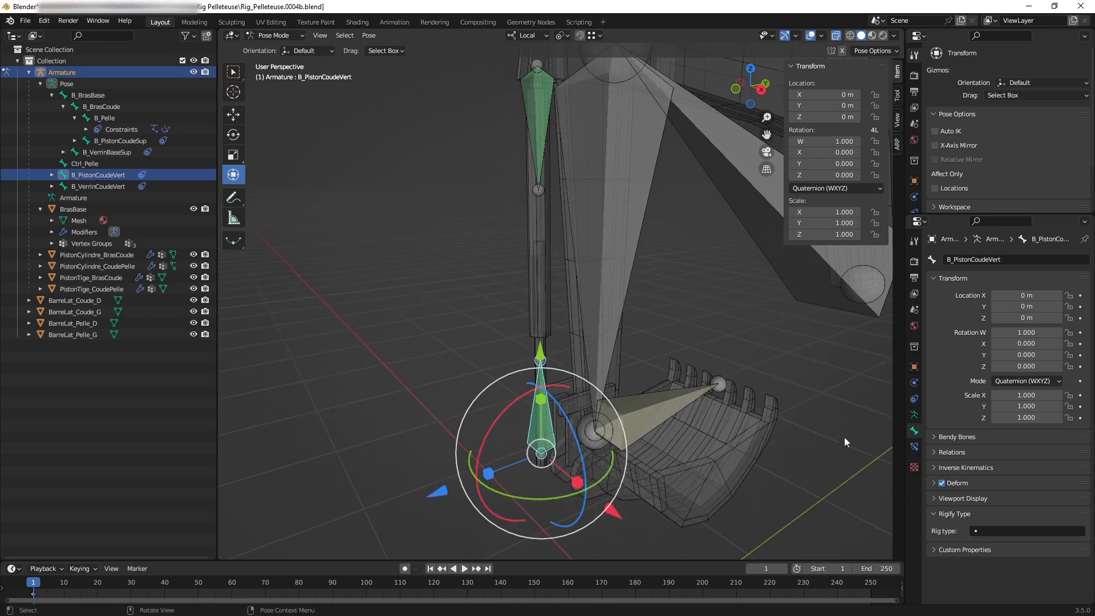
left_click(915, 448)
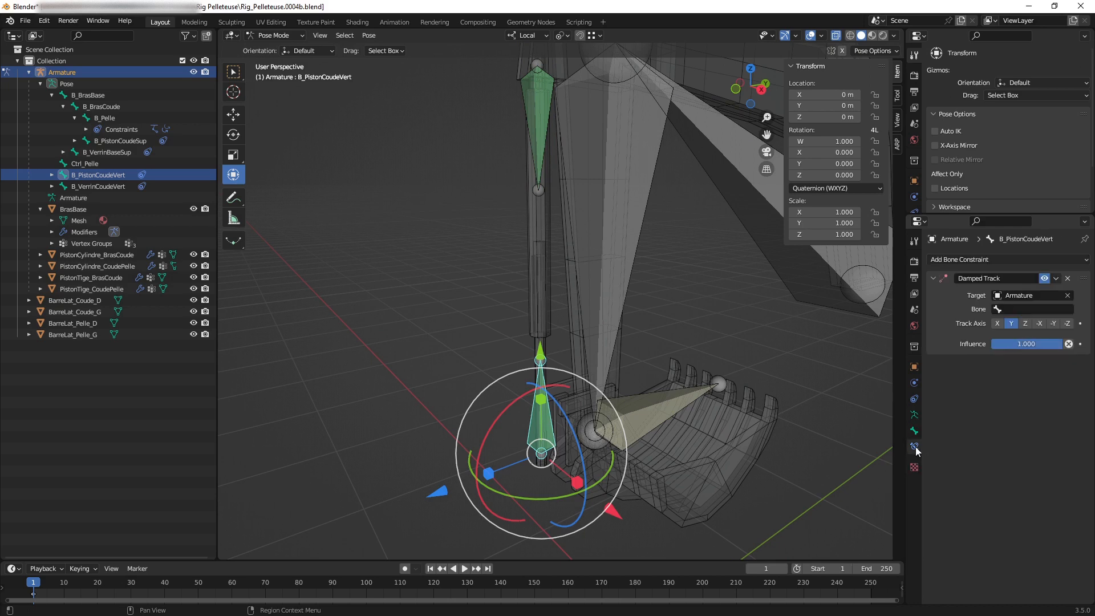
left_click(1026, 310)
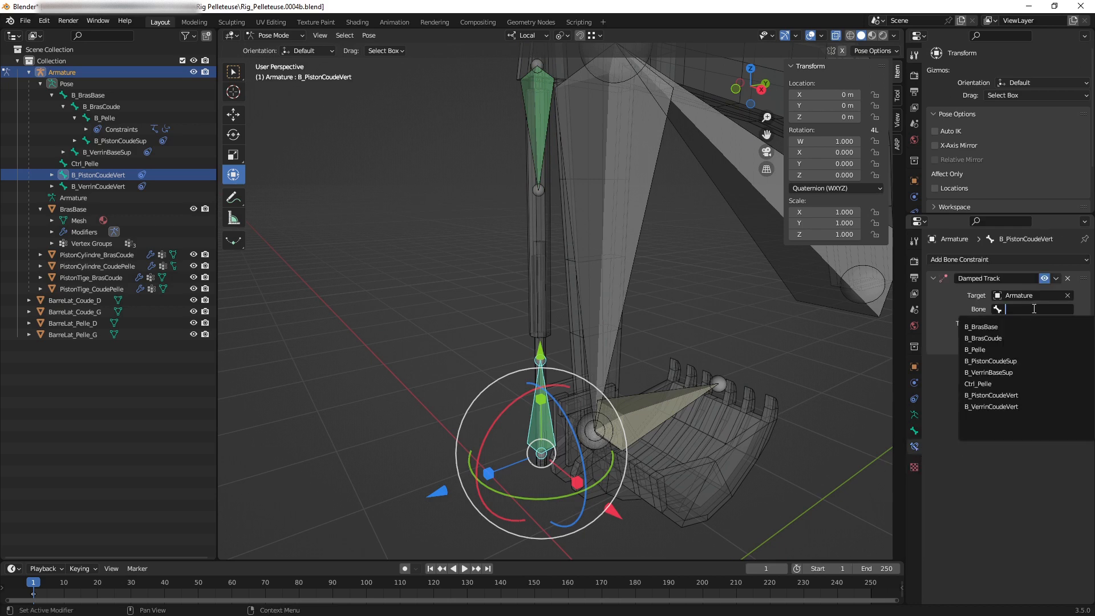
key("ctrl+v")
key("Return")
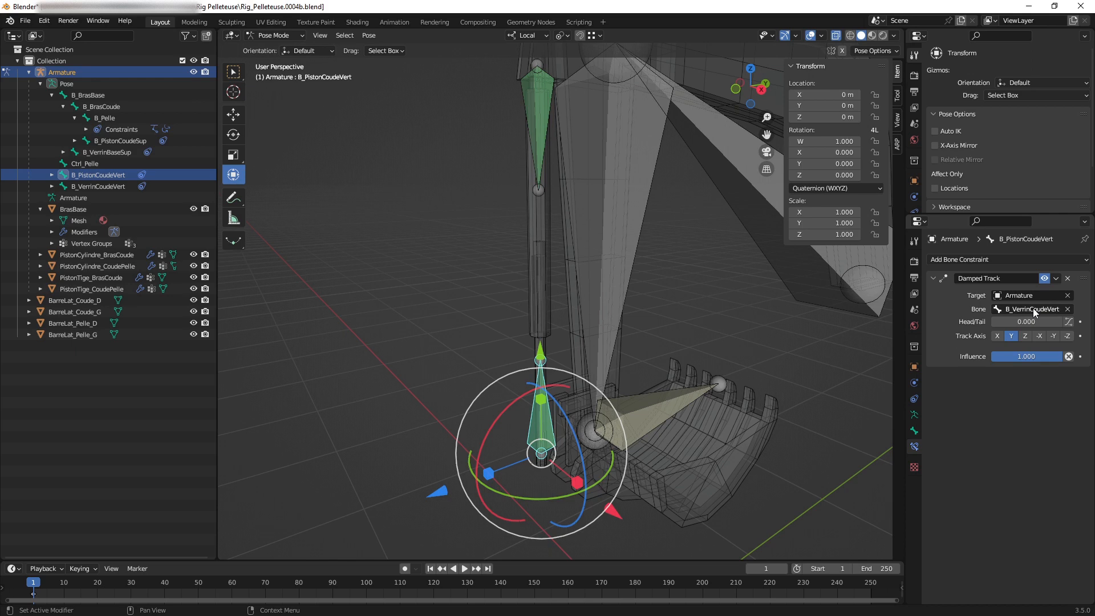
Test the mutual tracking of cylinder and rod by moving B_PistonCoudeVert freely from several viewpoints, and undo the moves.
middle_click_drag(655, 350, 578, 371)
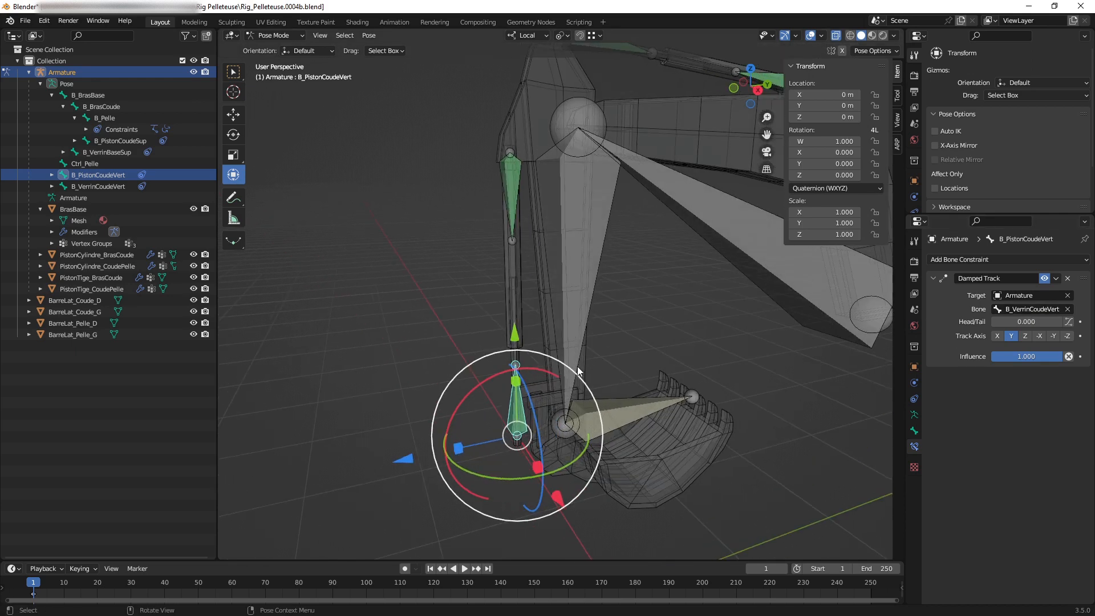
key("g")
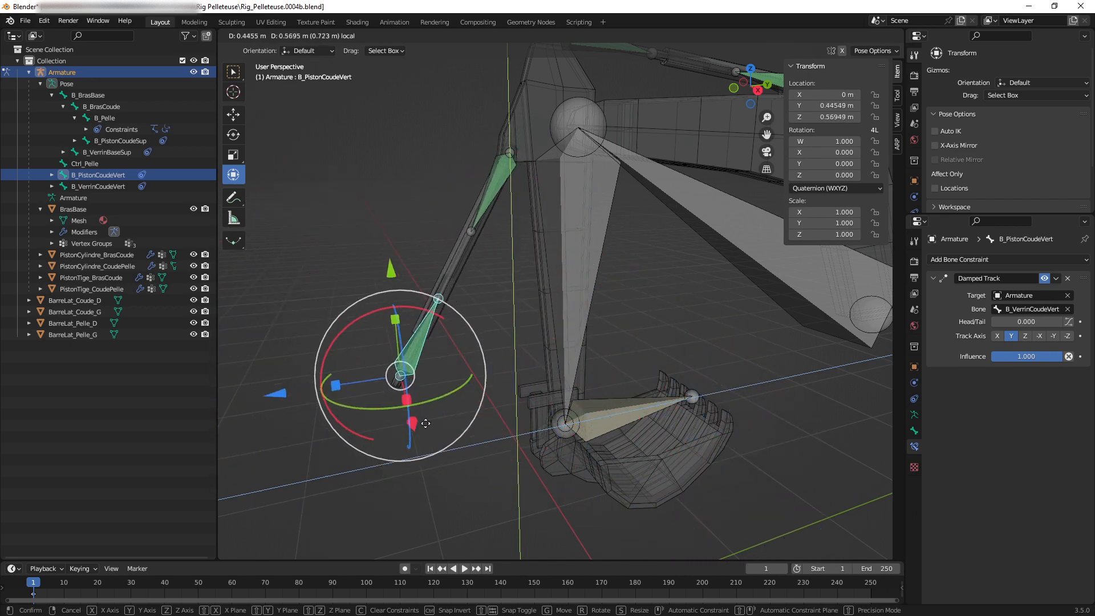
left_click(477, 427)
middle_click_drag(583, 451, 611, 441)
key("g")
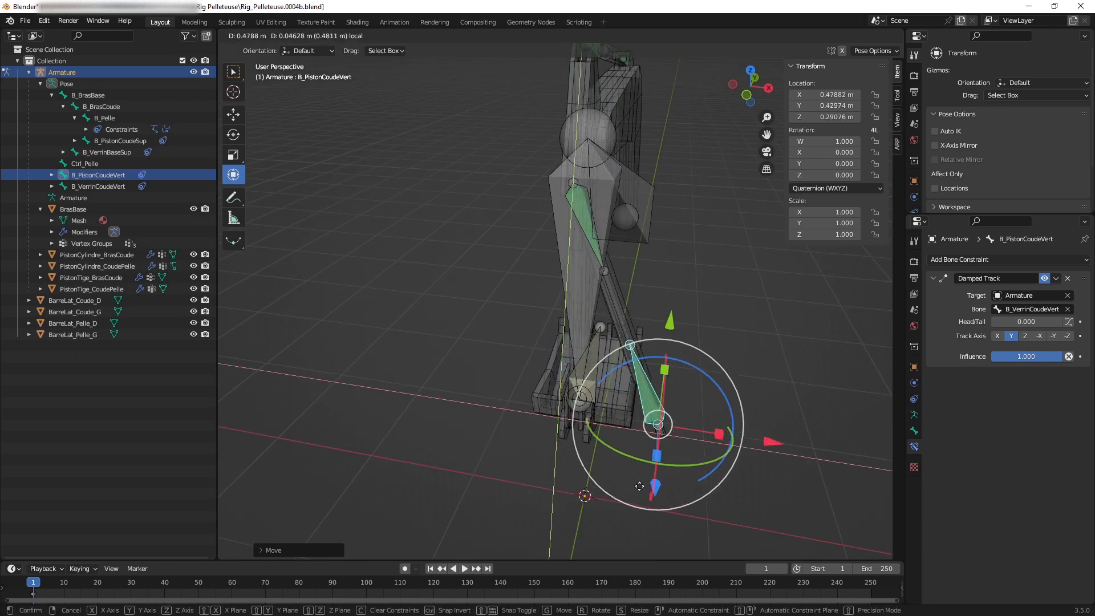
left_click(706, 452)
middle_click_drag(706, 452, 705, 369)
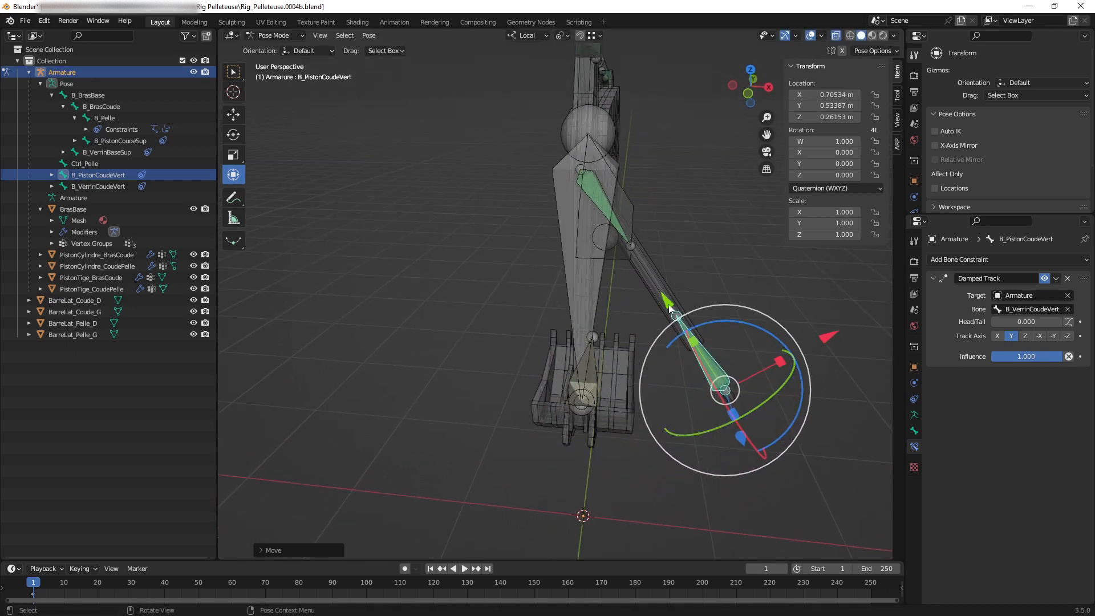
left_click_drag(670, 308, 697, 352)
key("ctrl+z")
key("ctrl+z")
middle_click_drag(697, 352, 519, 472)
key("ctrl+z")
Test the rig by moving the Ctrl_Pelle bone with its local X axis excluded, and cancel the move.
left_click(581, 403)
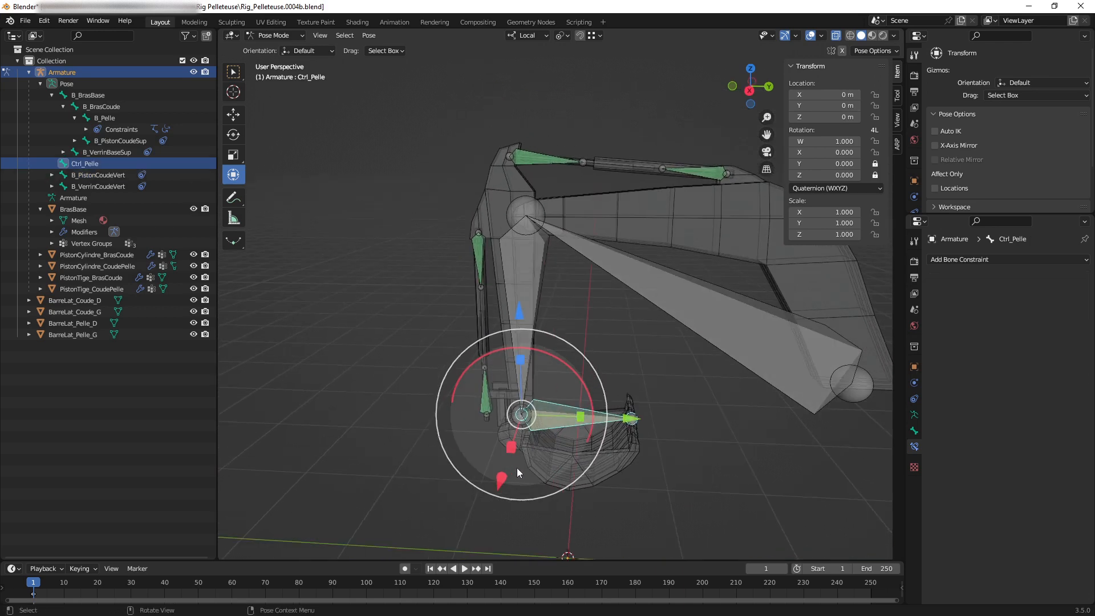
key("g")
key("shift+x")
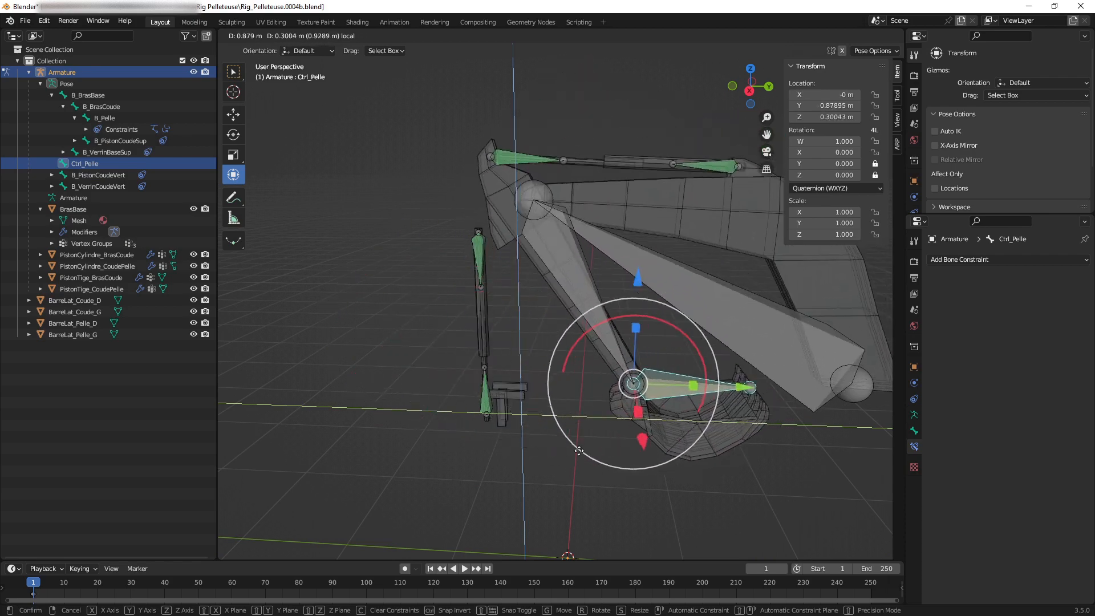
right_click(569, 427)
middle_click_drag(569, 426, 582, 380)
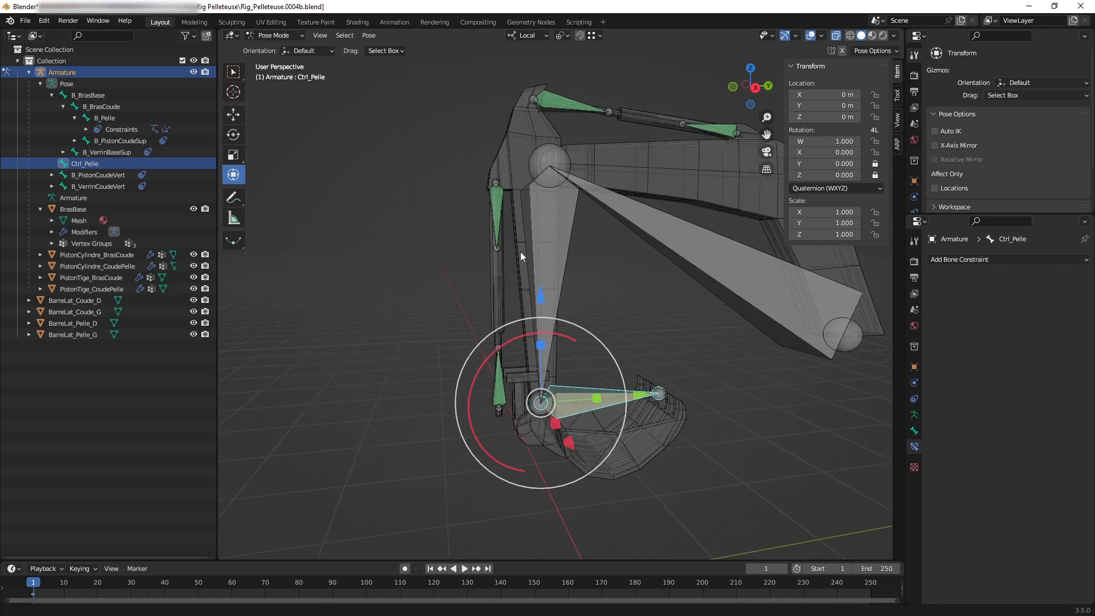
Examine the vertical cylinder and rod bones and where the rod meets the linkage beside the bucket.
scroll(520, 252, "up", 2)
middle_click_drag(525, 199, 510, 223)
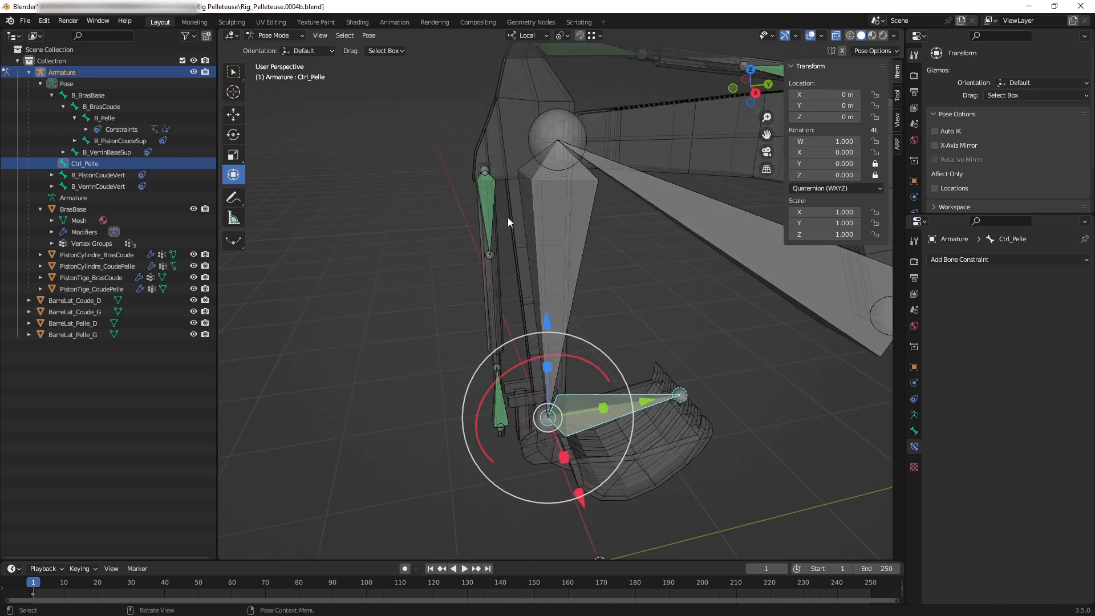
middle_click_drag(620, 293, 550, 284)
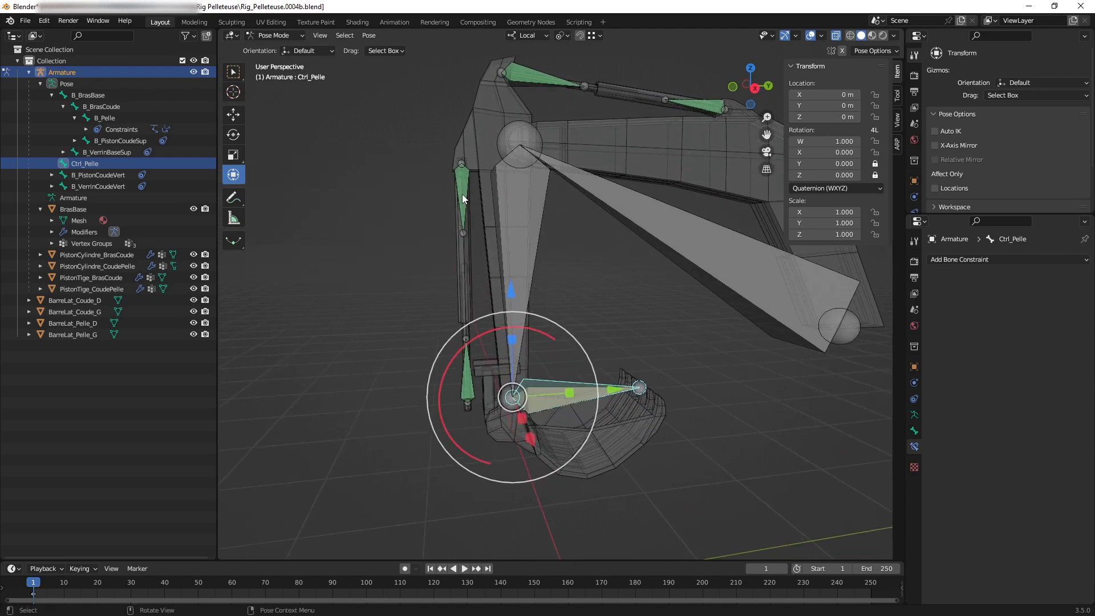
left_click_drag(421, 135, 489, 414)
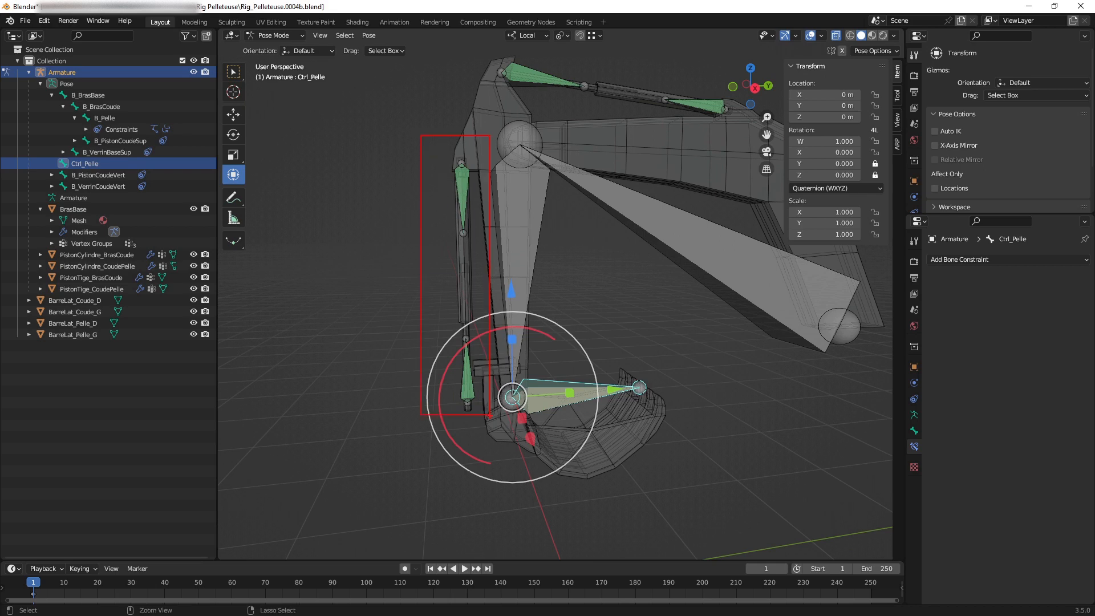
key("Escape")
scroll(513, 421, "up", 2)
middle_click_drag(481, 430, 518, 395, "shift")
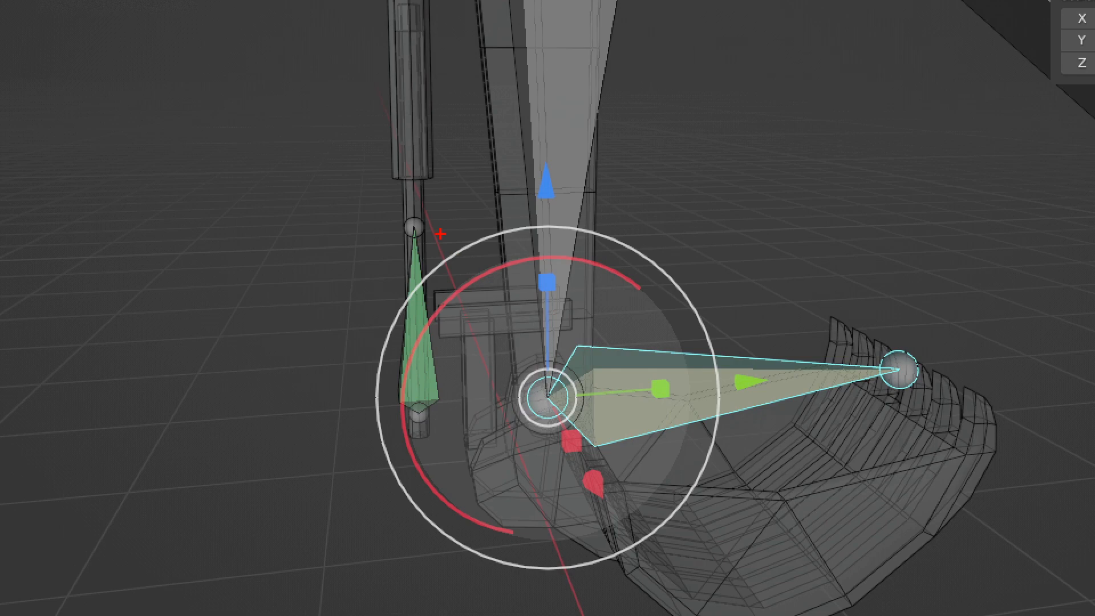
mouse_move(431, 329)
left_mouse_down()
mouse_move(544, 421)
mouse_move(608, 496)
left_mouse_up()
key("Escape")
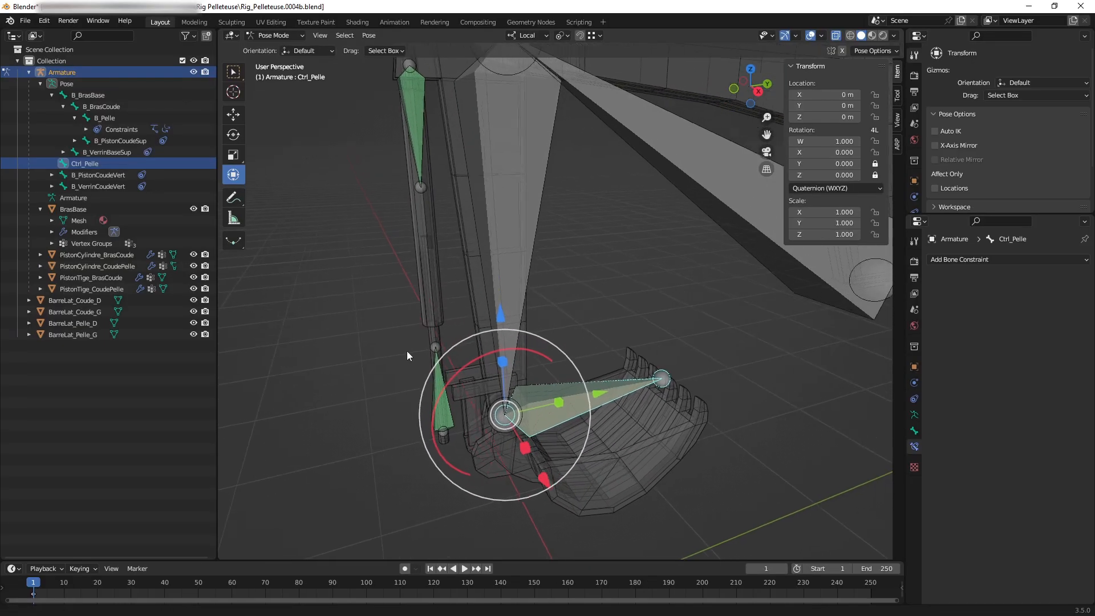